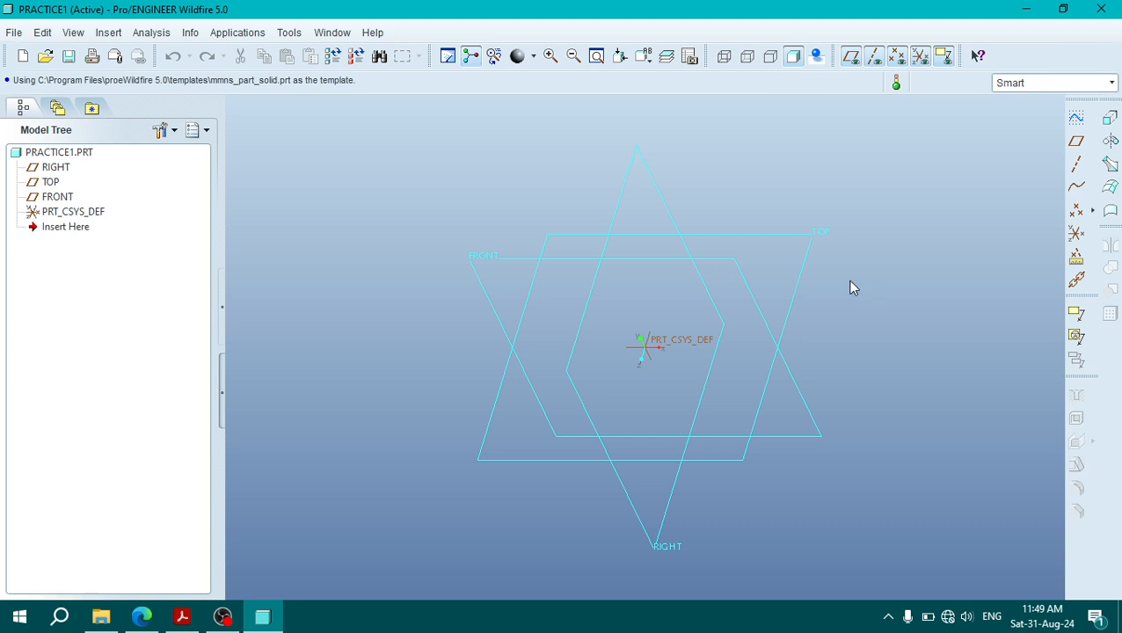
# Step: Switch to Acrobat Reader and examine the Fixture Block drawing's front, plan and 3D views with their dimensions
pyautogui.click(182, 616)
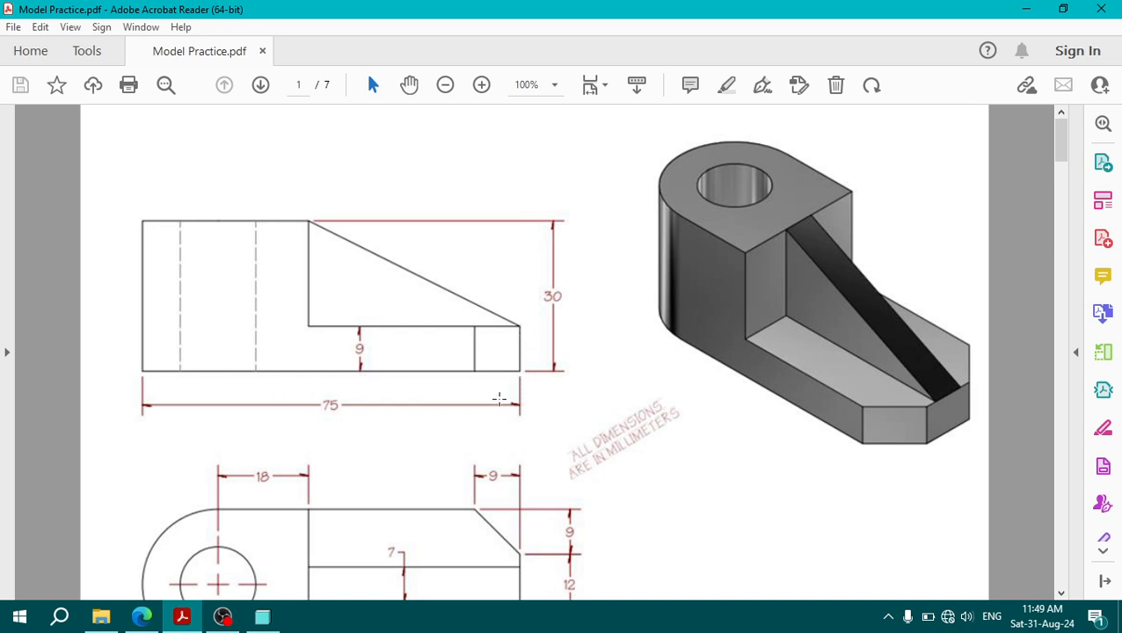
pyautogui.scroll(-3, 536, 409)
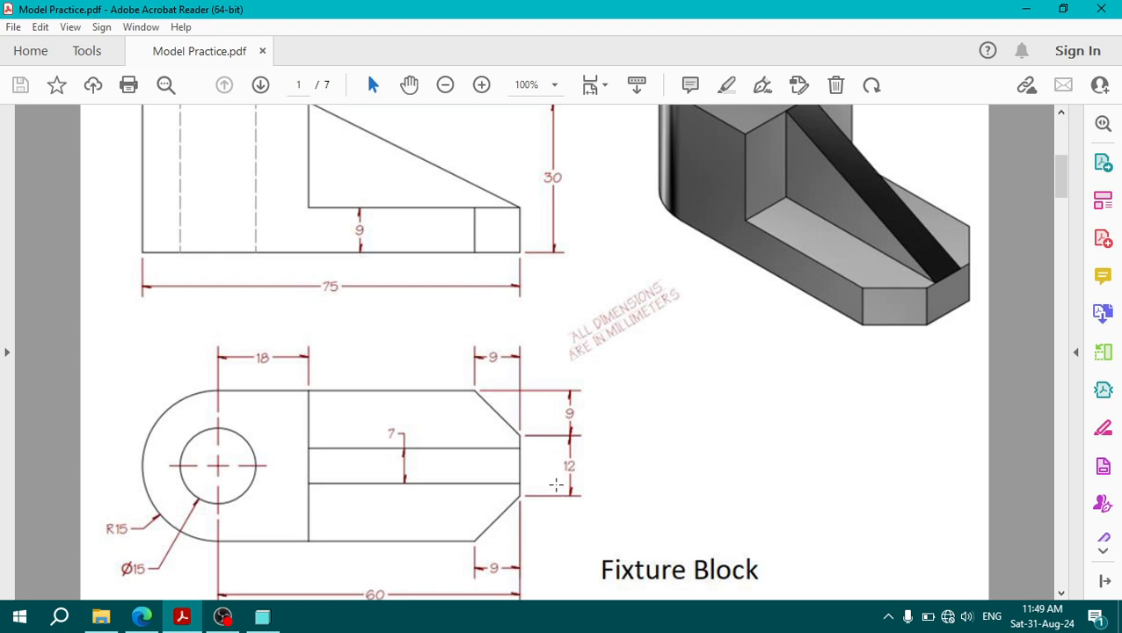
pyautogui.scroll(1, 556, 484)
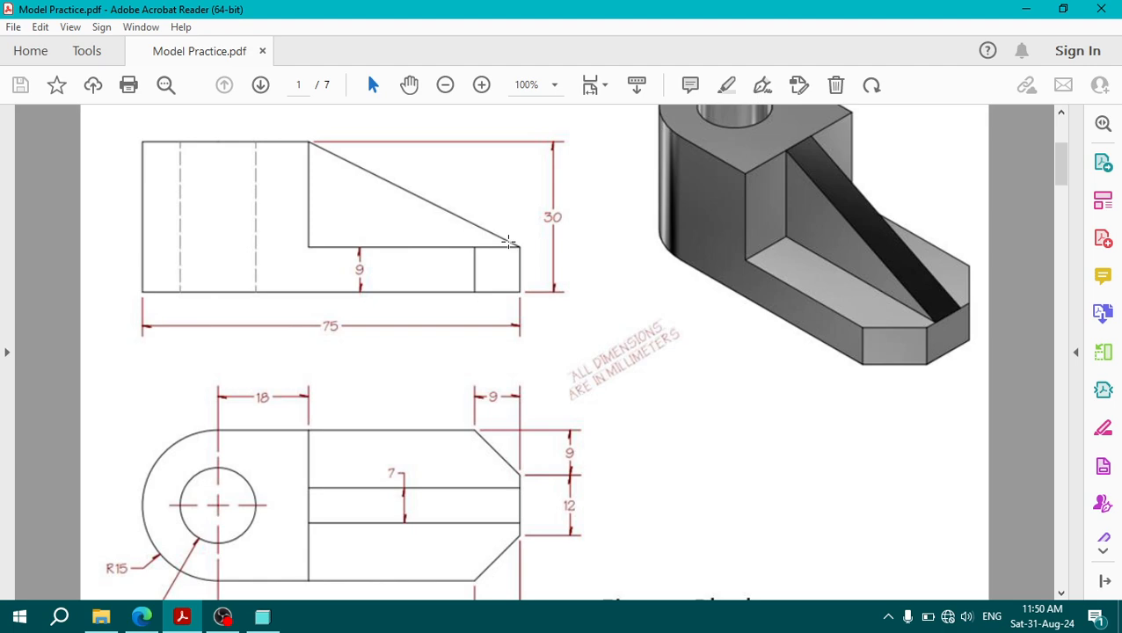
pyautogui.scroll(-2, 308, 531)
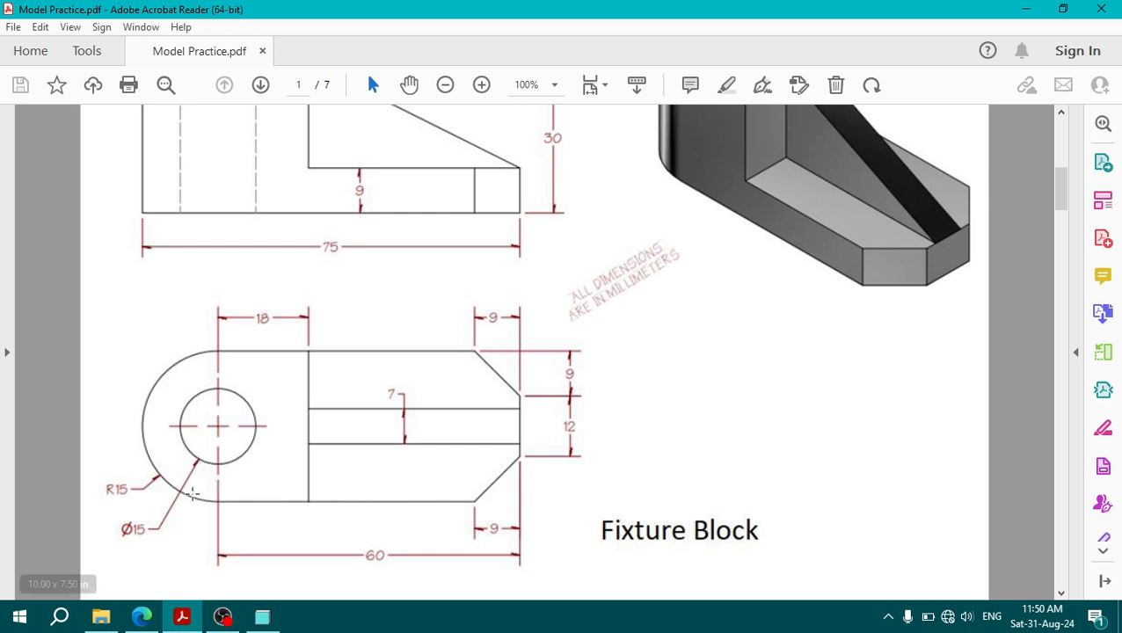
pyautogui.scroll(3, 317, 346)
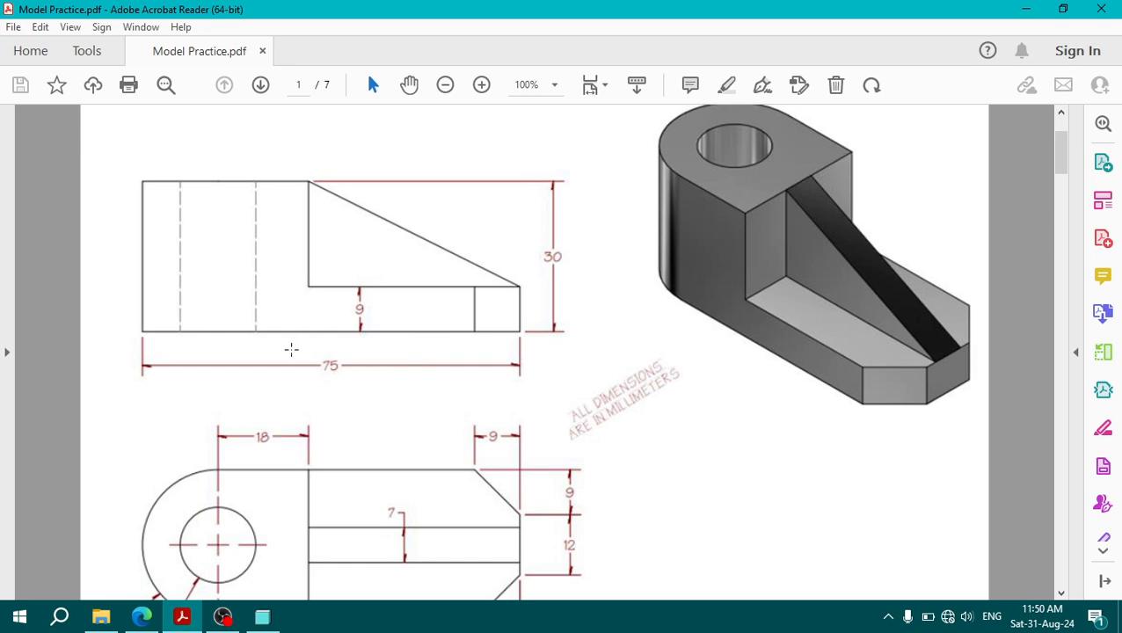
pyautogui.scroll(-2, 132, 494)
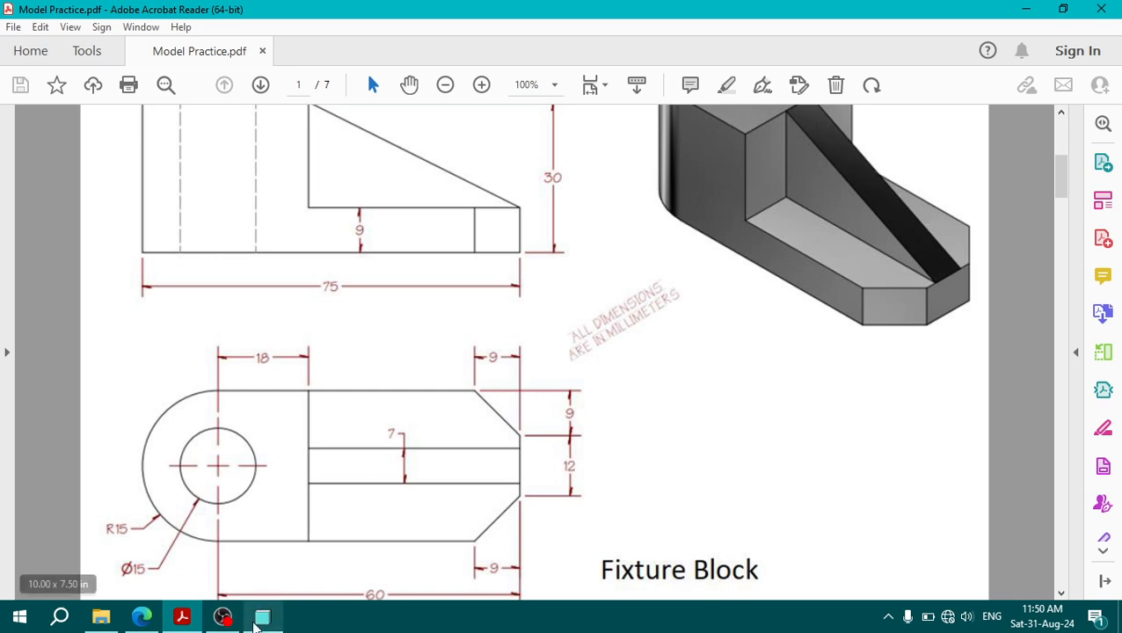
# Step: Switch to Pro/ENGINEER and start an Extrude with an internal sketch on the TOP plane, using RIGHT as reference with Right orientation
pyautogui.click(261, 623)
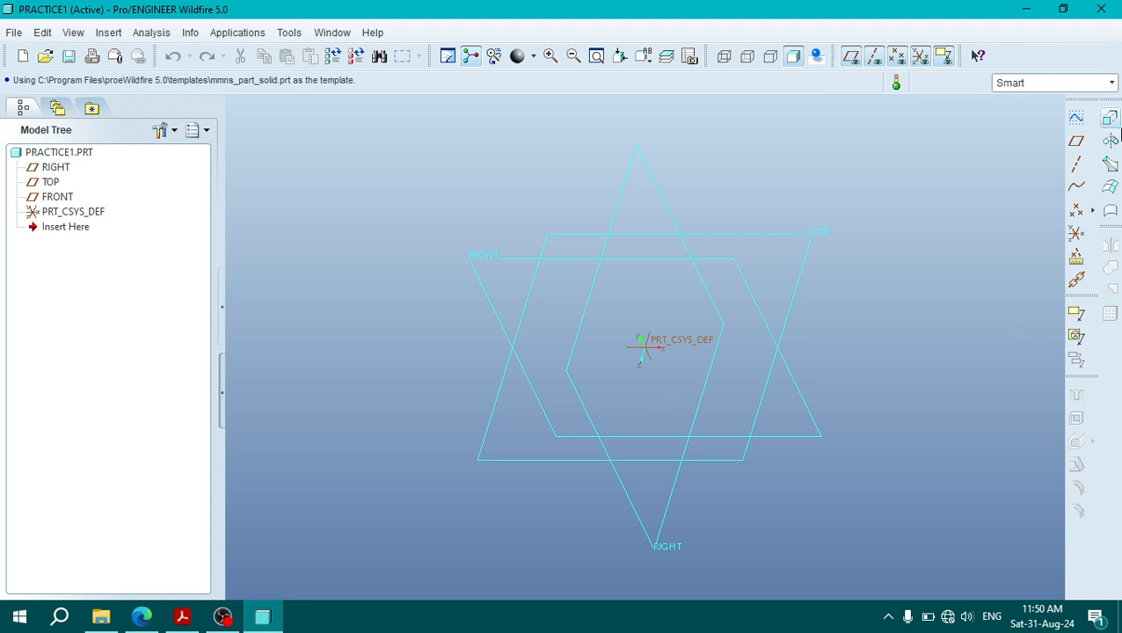
pyautogui.click(1112, 120)
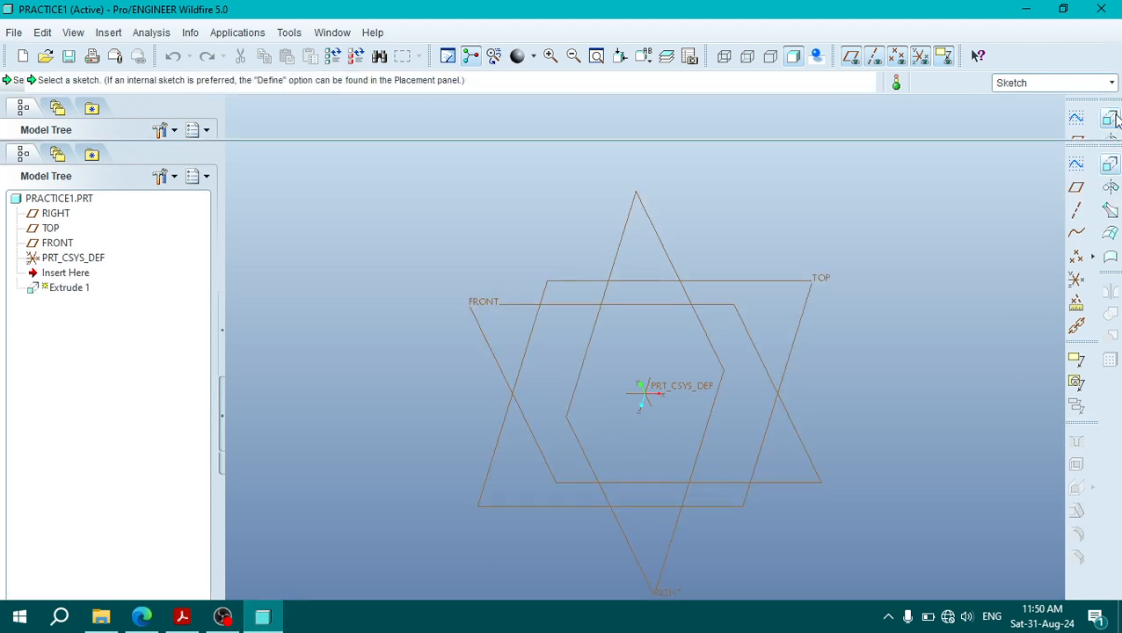
pyautogui.click(65, 129)
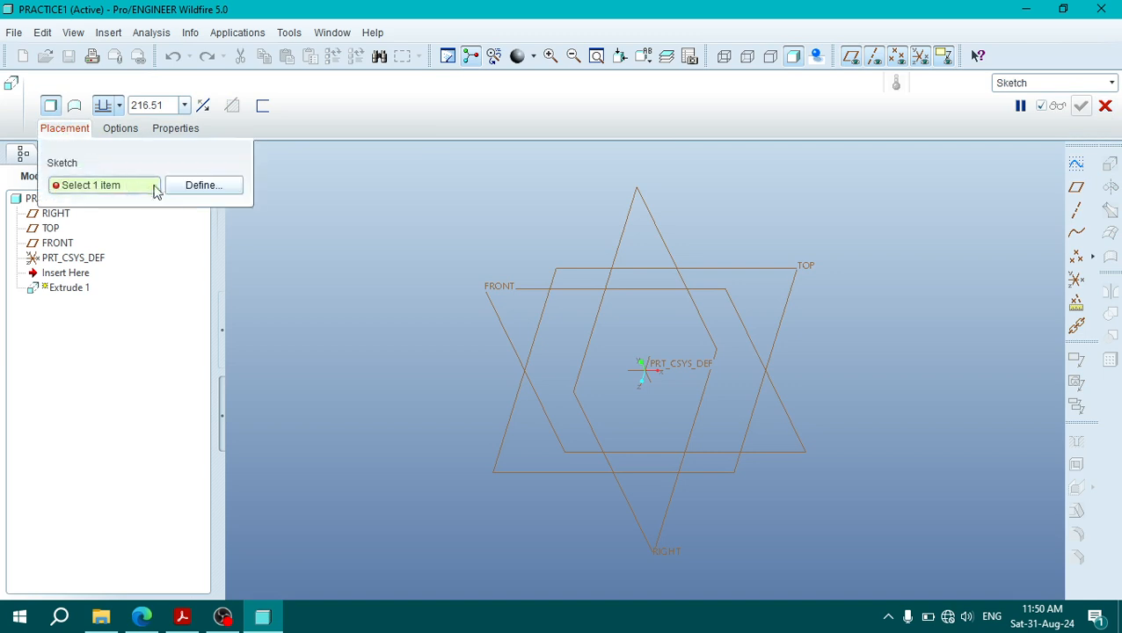
pyautogui.click(182, 616)
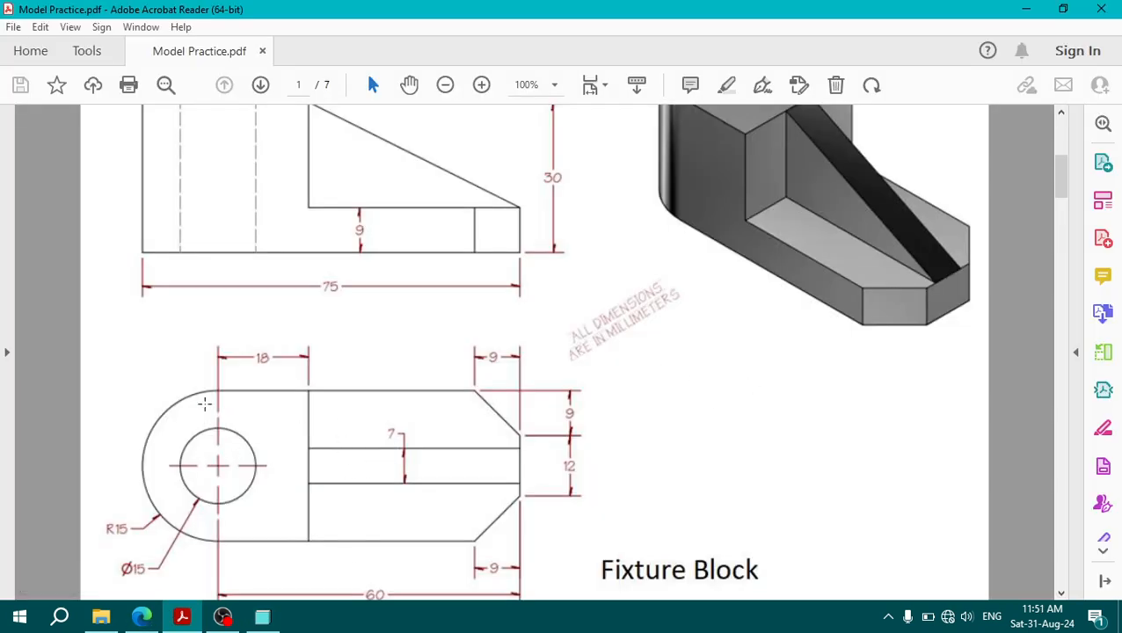
pyautogui.scroll(-1, 416, 521)
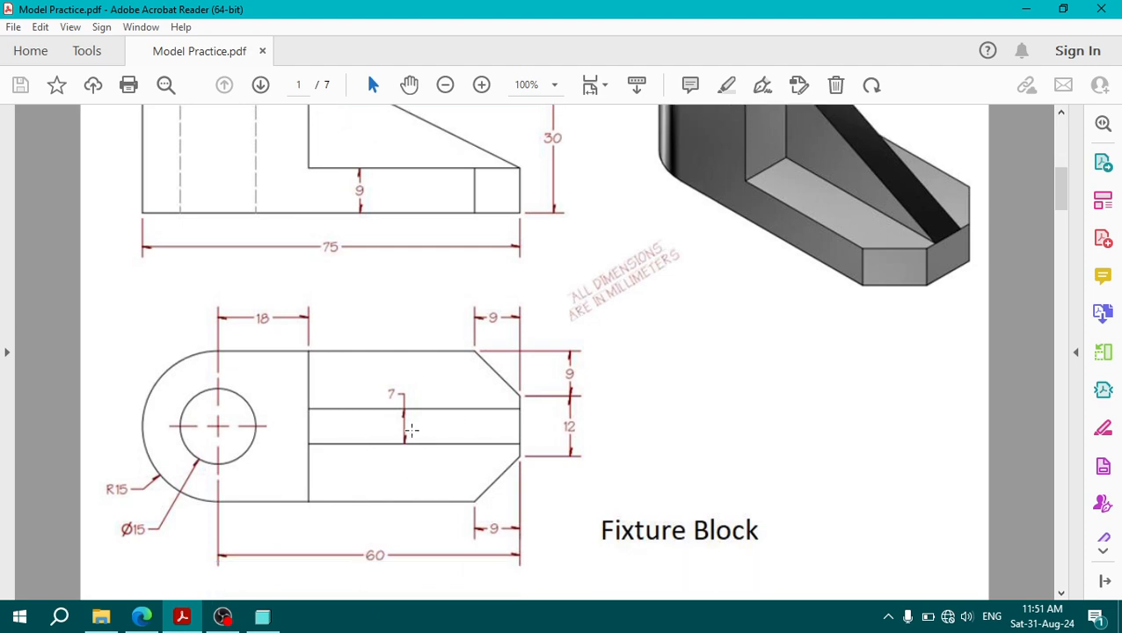
pyautogui.click(223, 616)
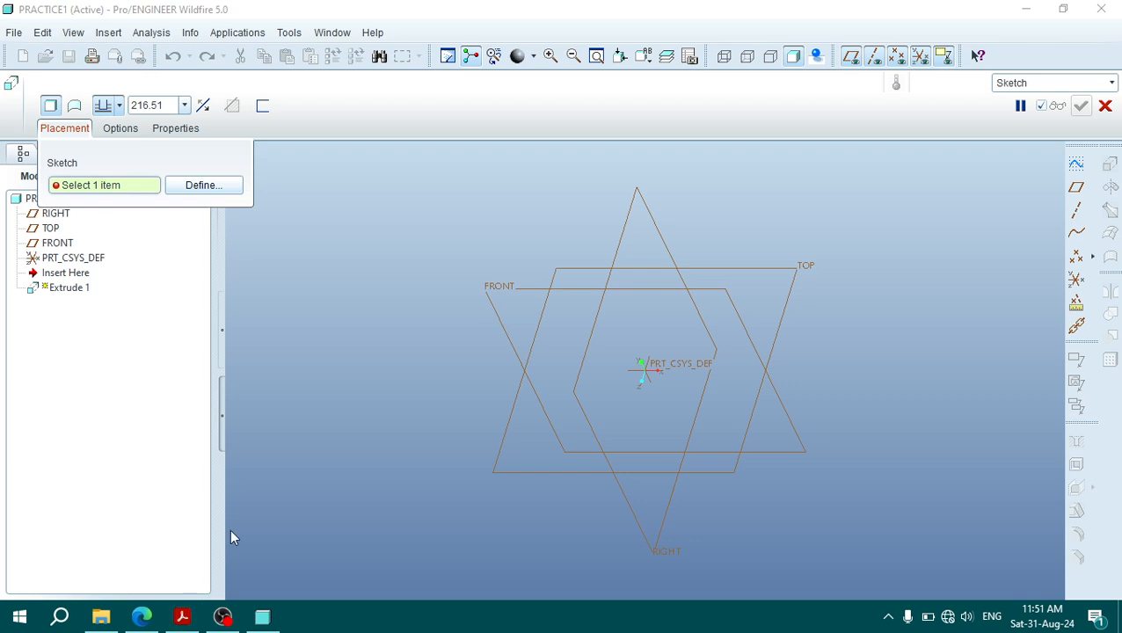
pyautogui.click(203, 185)
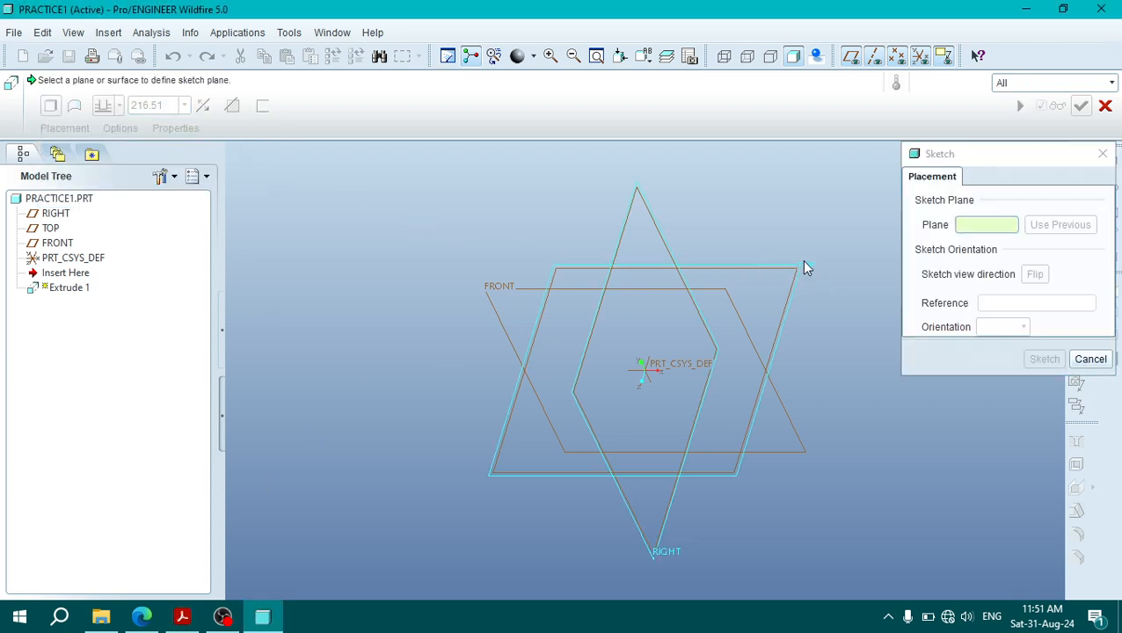
pyautogui.click(797, 266)
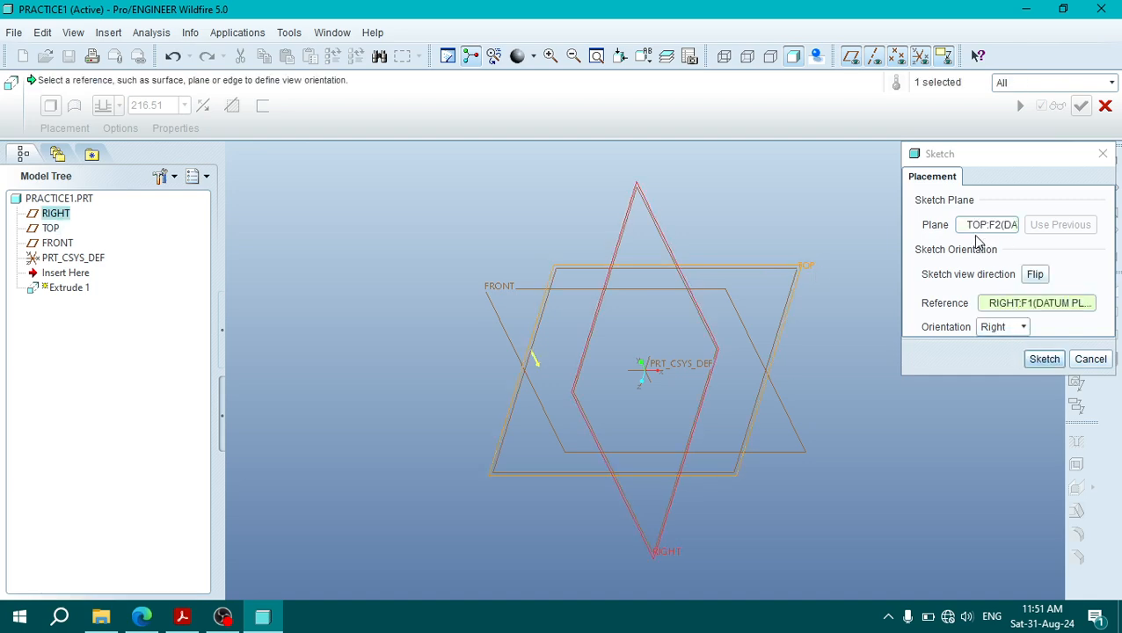
pyautogui.click(1051, 362)
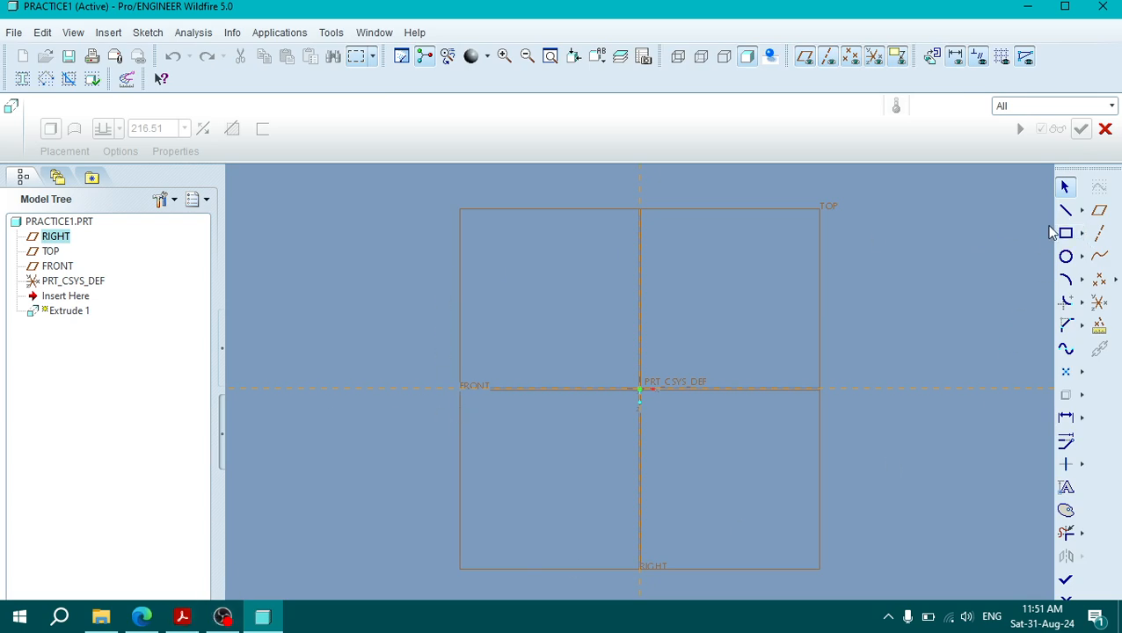
# Step: Check the plan view's rectangular portion in the PDF drawing, and sketch a horizontal centerline through the origin in Pro/ENGINEER
pyautogui.click(182, 619)
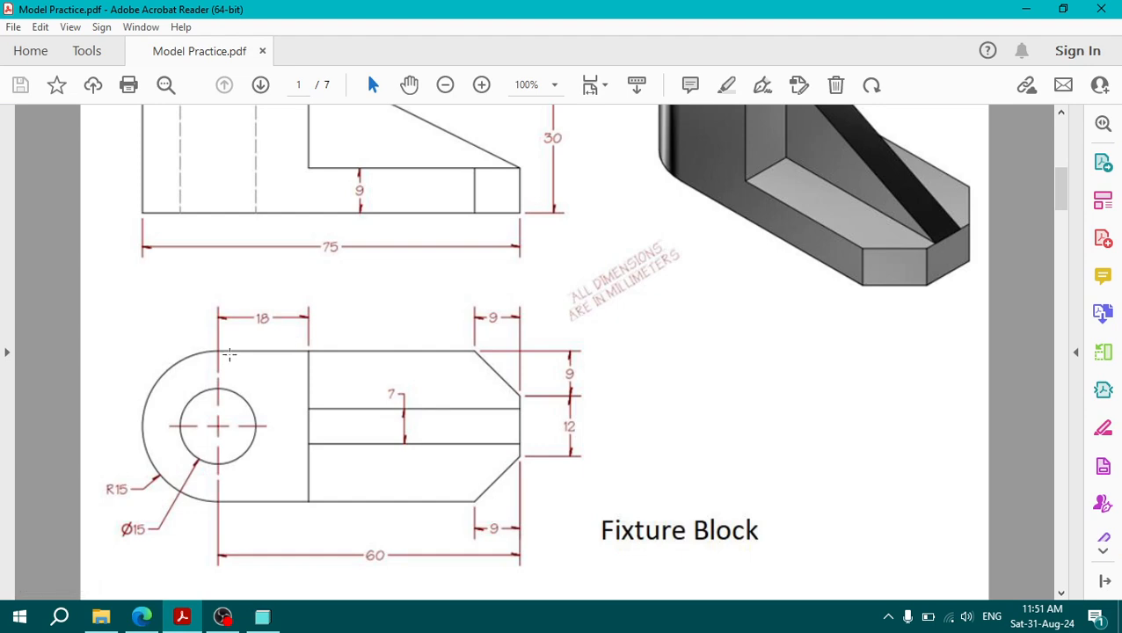
pyautogui.moveTo(221, 352)
pyautogui.mouseDown()
pyautogui.moveTo(271, 494)
pyautogui.moveTo(517, 497)
pyautogui.mouseUp()
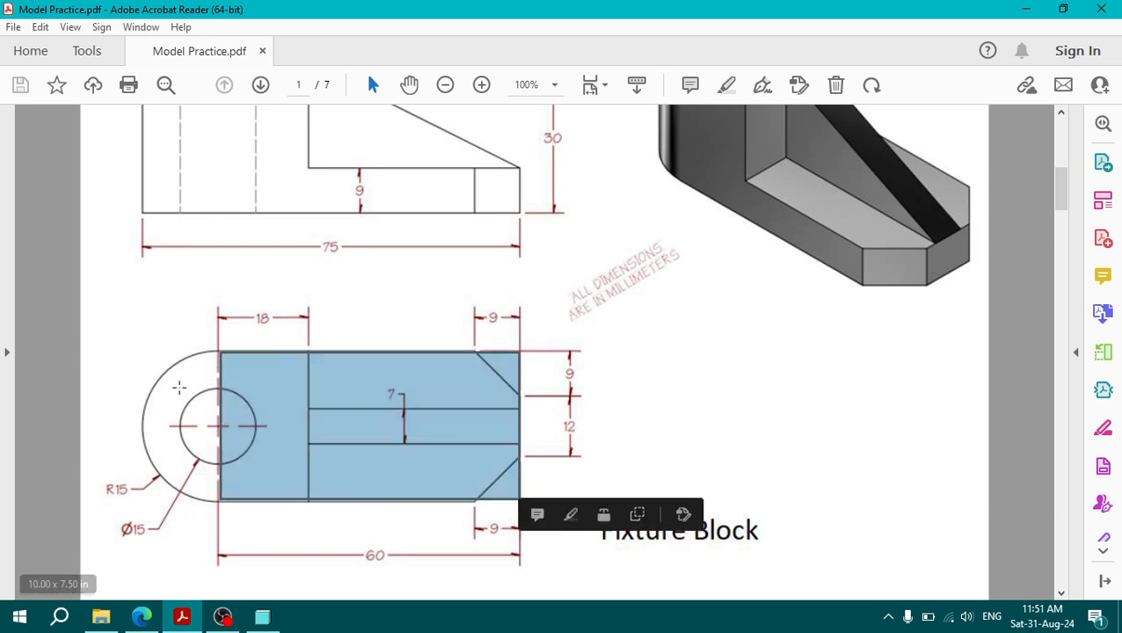
pyautogui.click(182, 616)
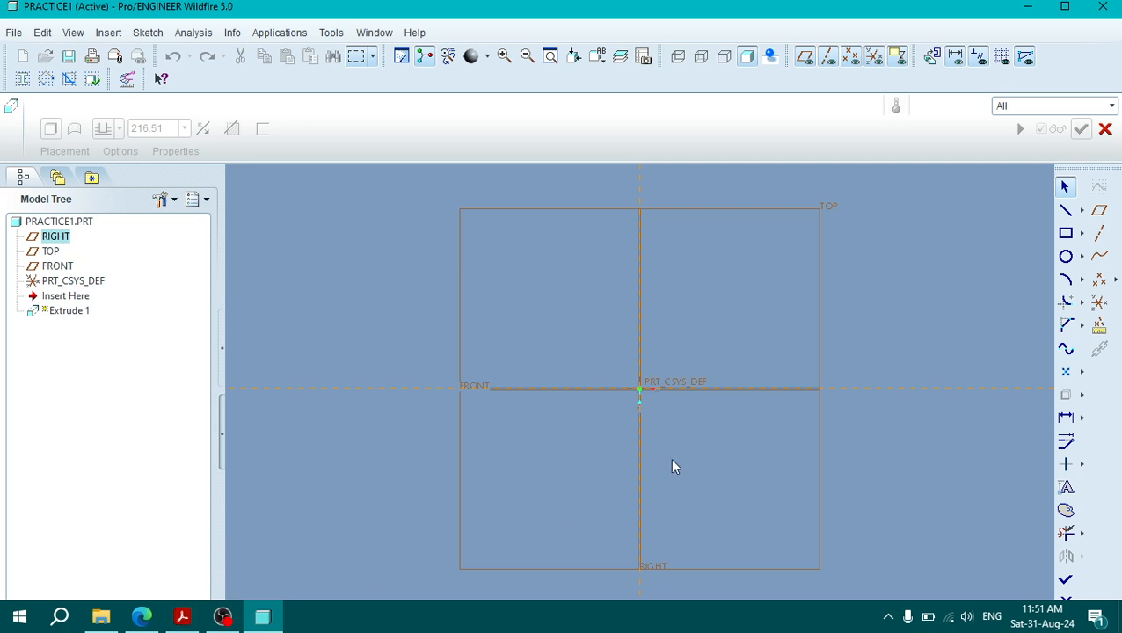
pyautogui.click(1082, 211)
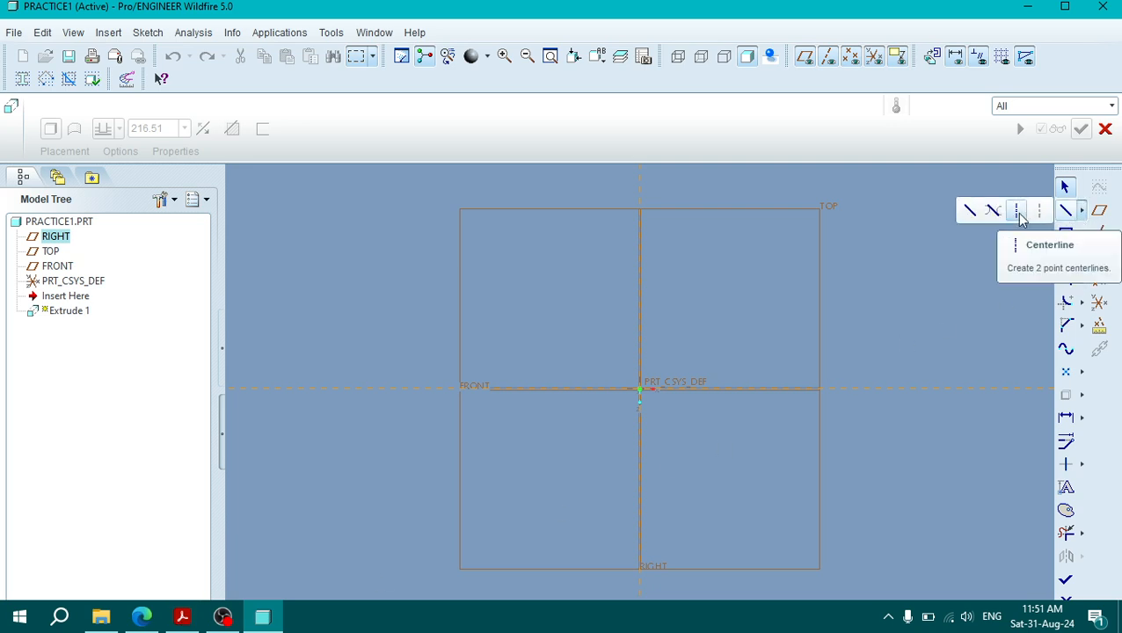
pyautogui.click(1017, 212)
pyautogui.click(640, 390)
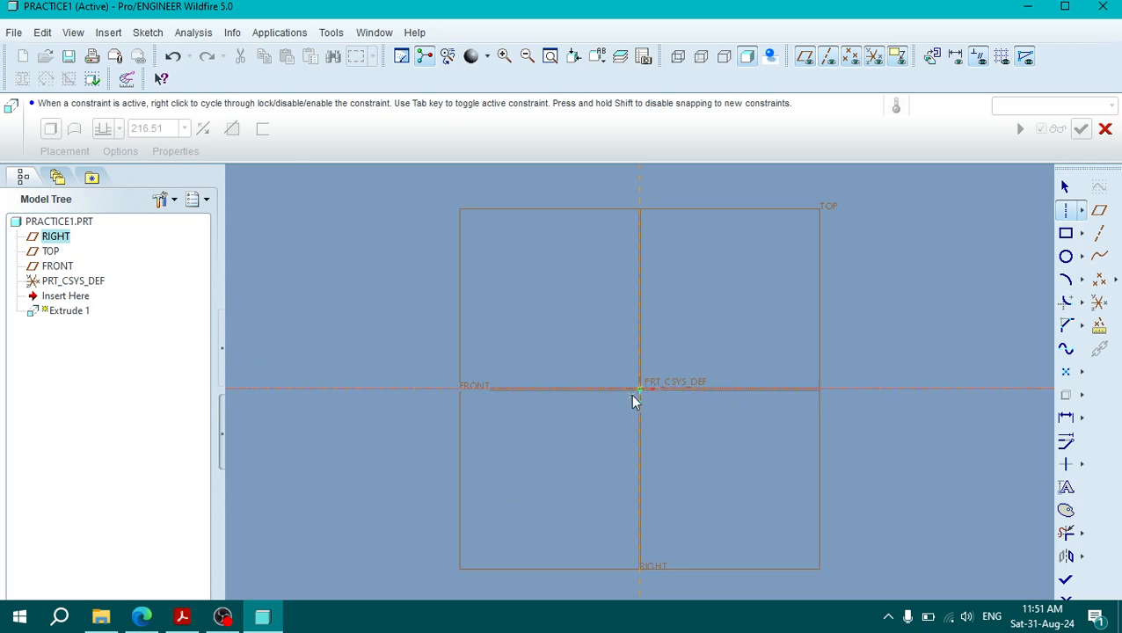
# Step: Sketch a rectangle about 273 by 147 mm, starting on the vertical reference and symmetric about the horizontal centerline
pyautogui.click(182, 617)
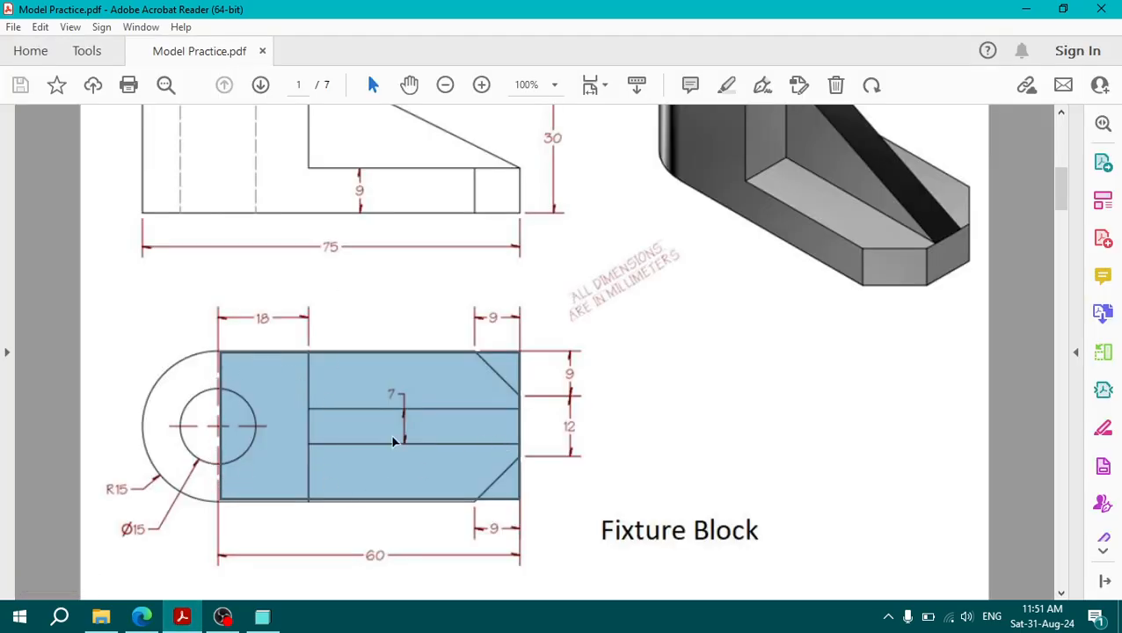
pyautogui.click(177, 619)
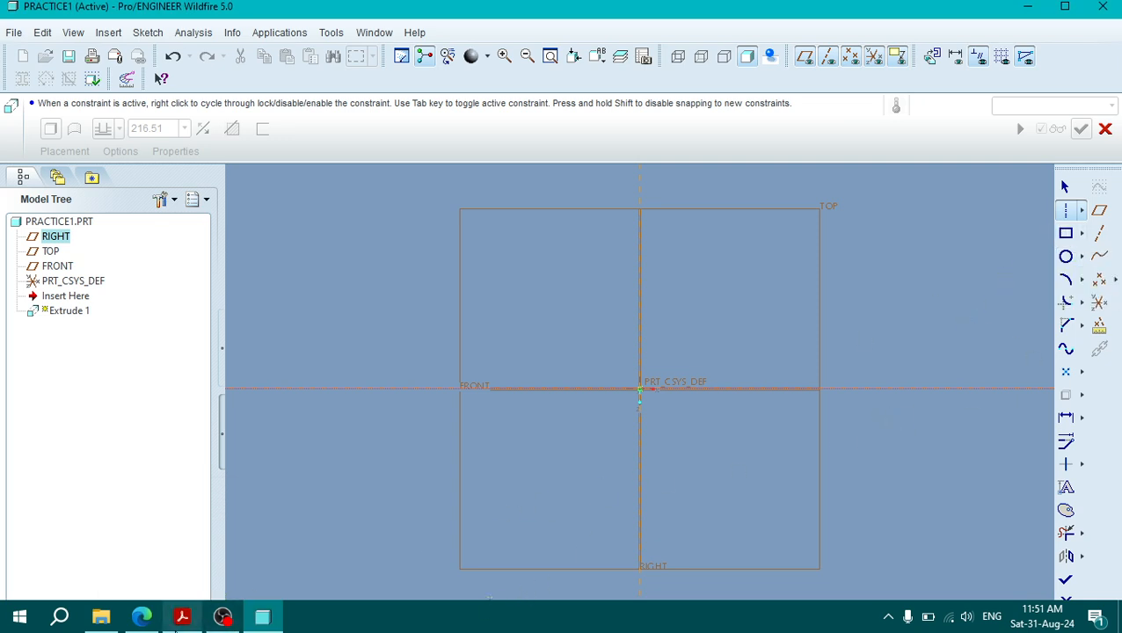
pyautogui.click(182, 617)
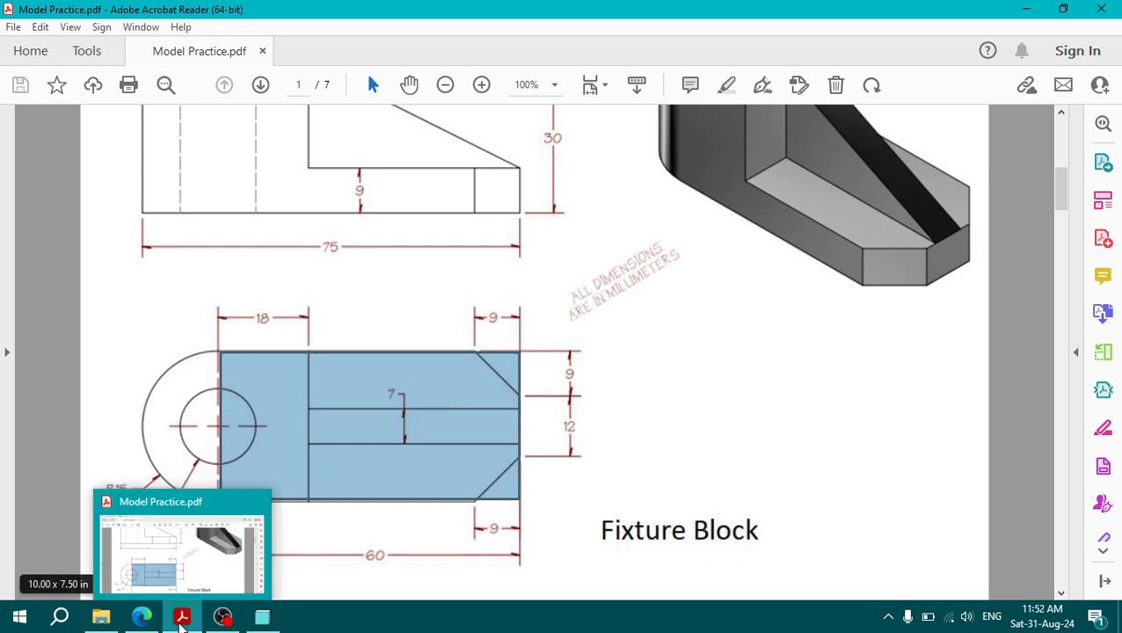
pyautogui.click(182, 618)
pyautogui.click(1066, 233)
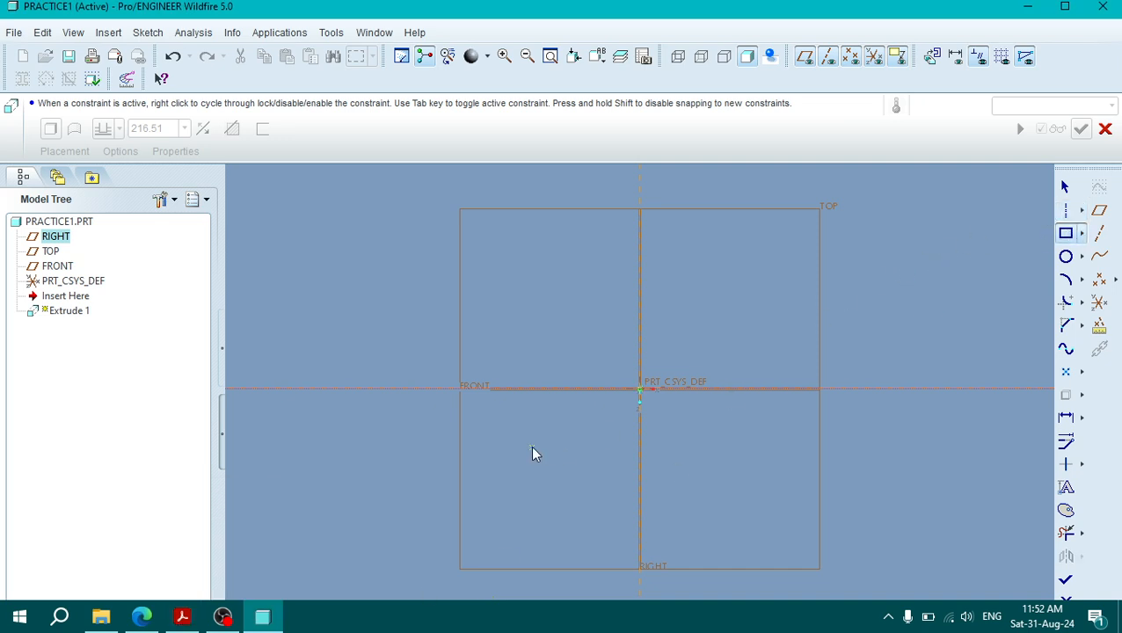
pyautogui.click(640, 333)
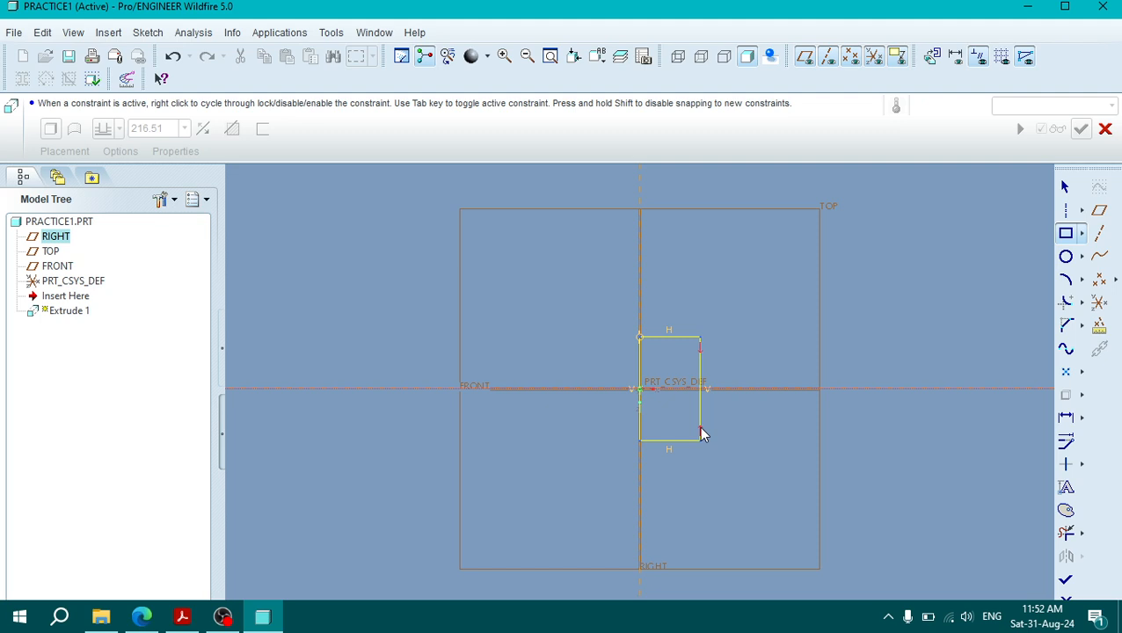
pyautogui.click(833, 438)
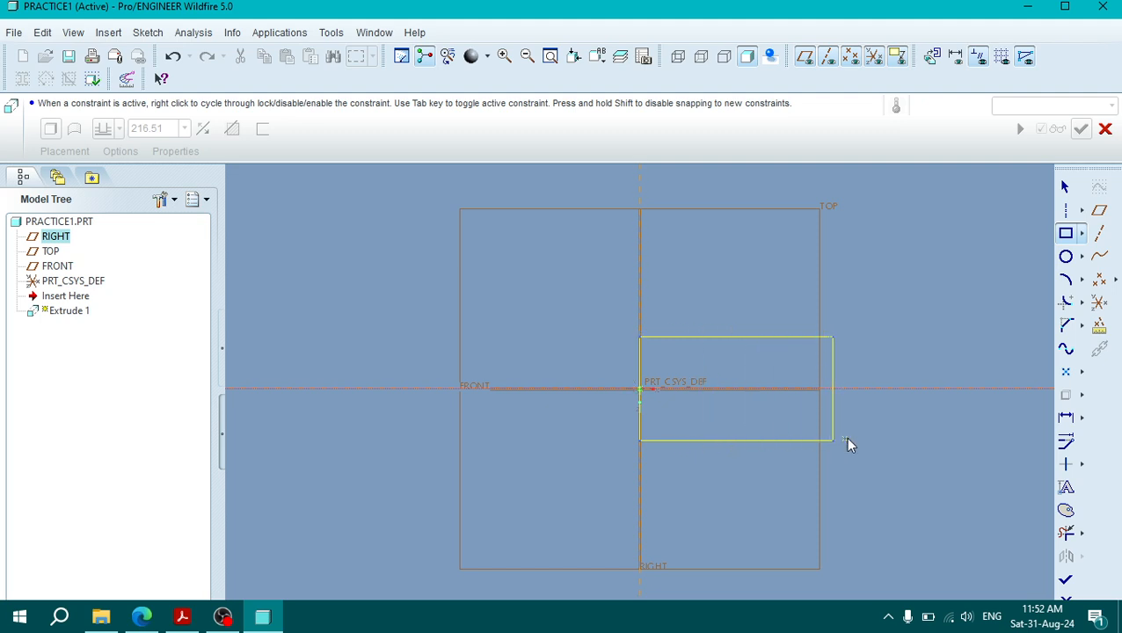
pyautogui.middleClick(845, 436)
# Step: Set the rectangle's horizontal length to 75 mm
pyautogui.doubleClick(686, 300)
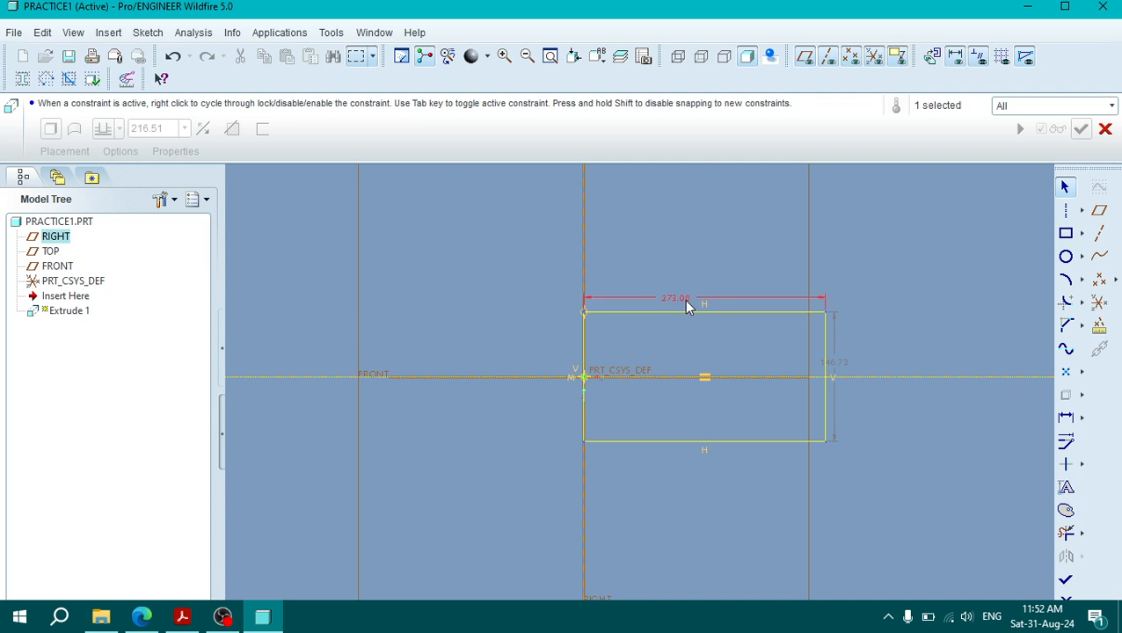
pyautogui.write('75')
pyautogui.press('Return')
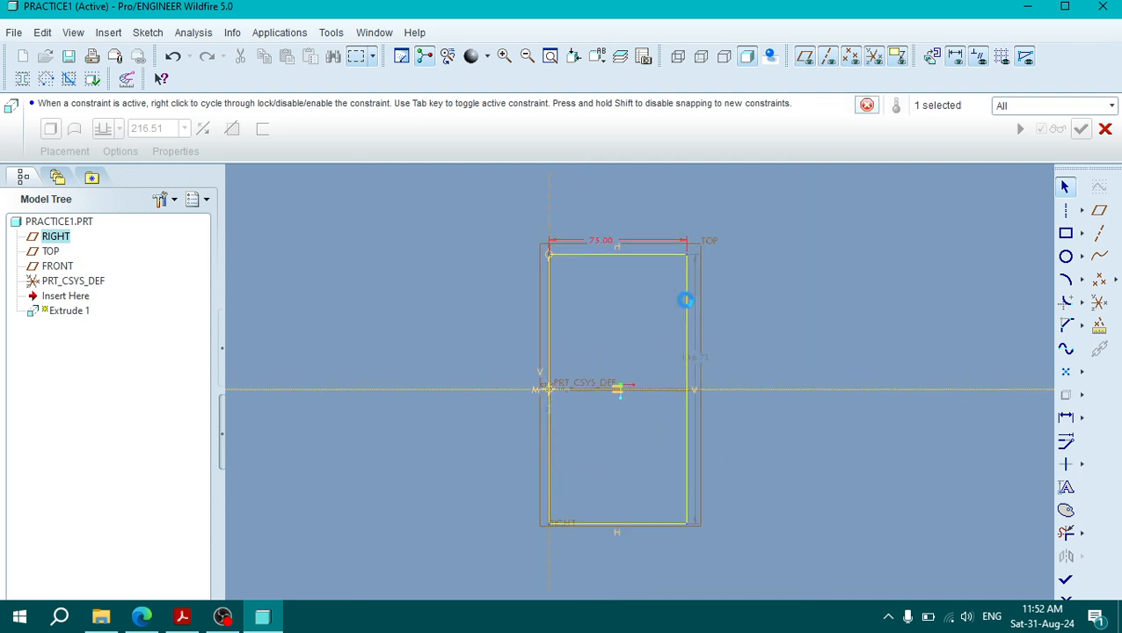
# Step: Check the plan dimensions in the PDF drawing and set the rectangle's horizontal length to 60 mm and its height to 30 mm
pyautogui.click(182, 618)
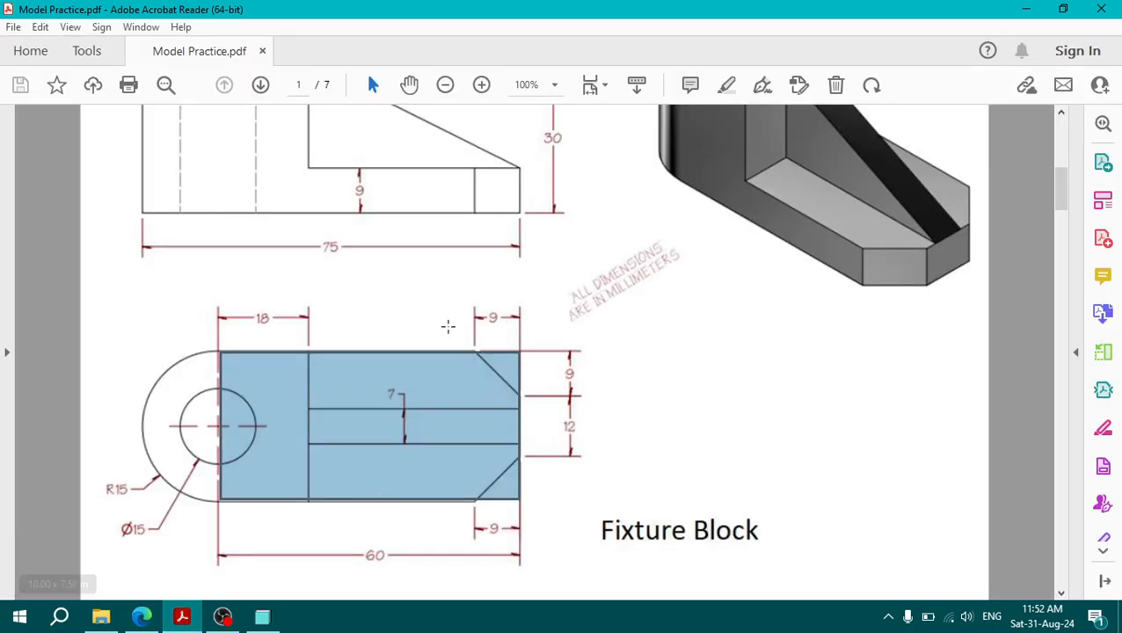
pyautogui.click(182, 619)
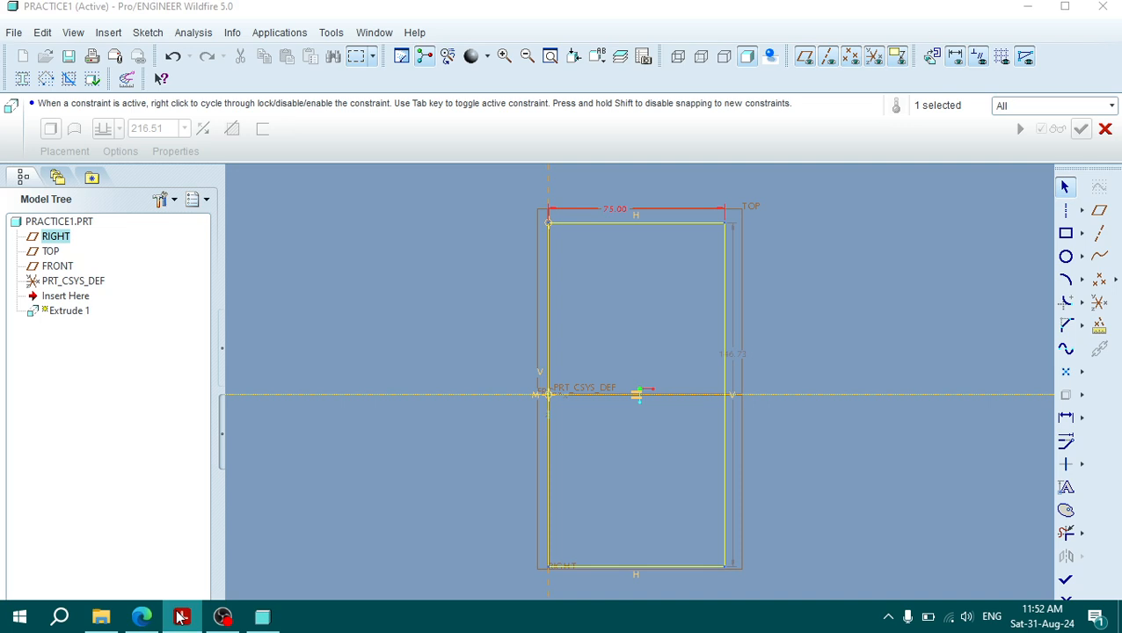
pyautogui.doubleClick(619, 214)
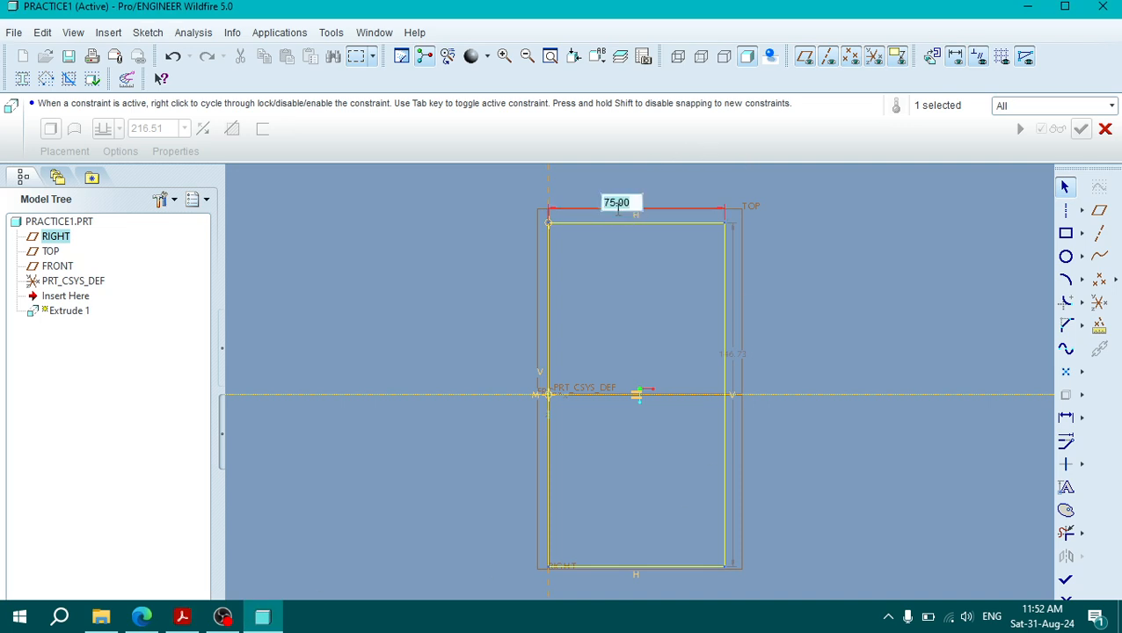
pyautogui.write('60')
pyautogui.press('Return')
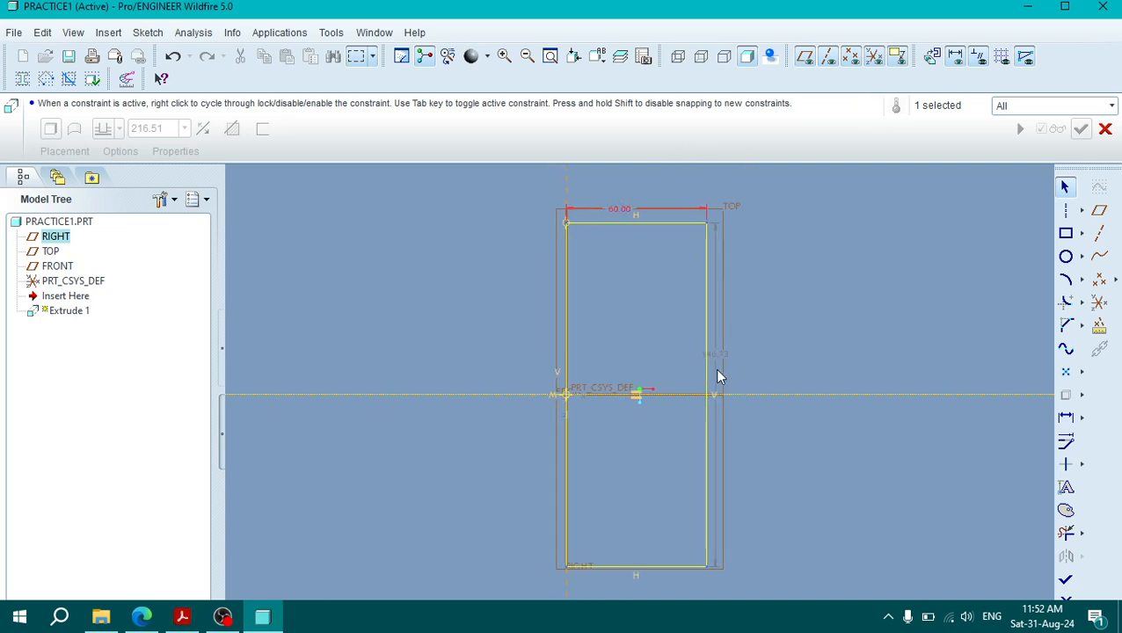
pyautogui.doubleClick(711, 354)
pyautogui.write('30')
pyautogui.press('Return')
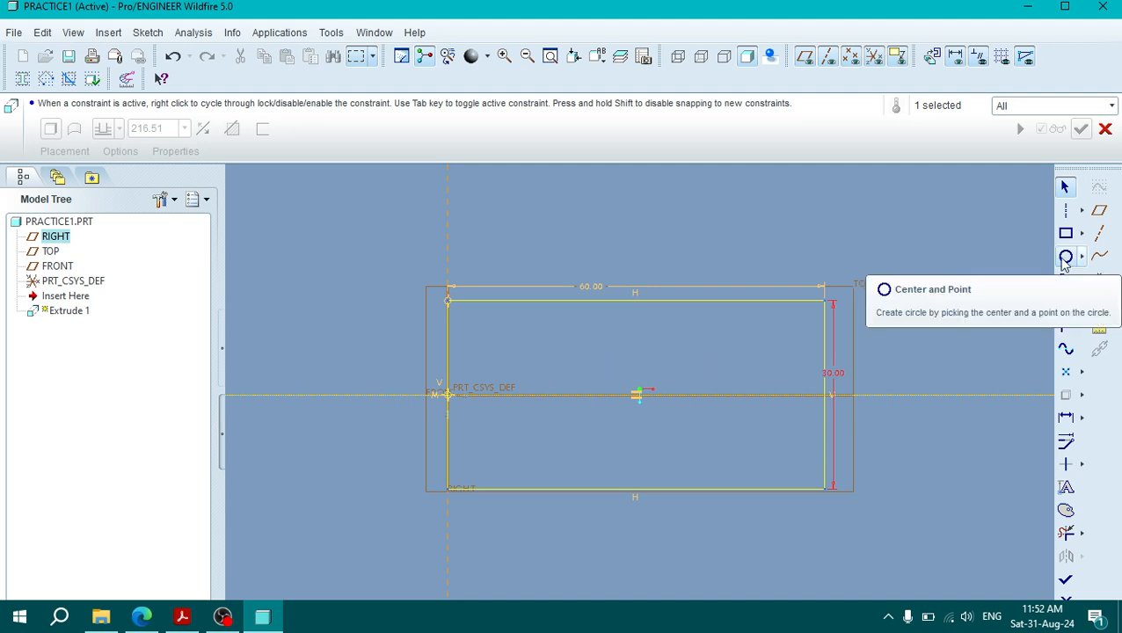
# Step: Check the rounded end of the plan view in the PDF drawing and return to the Pro/ENGINEER sketch
pyautogui.click(182, 617)
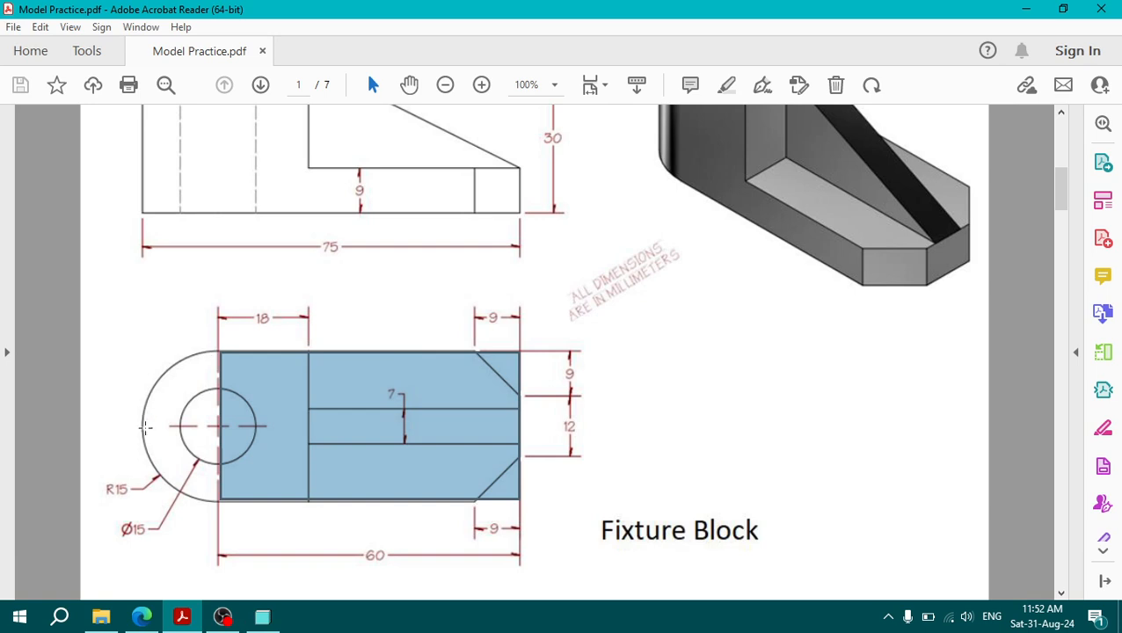
pyautogui.click(214, 607)
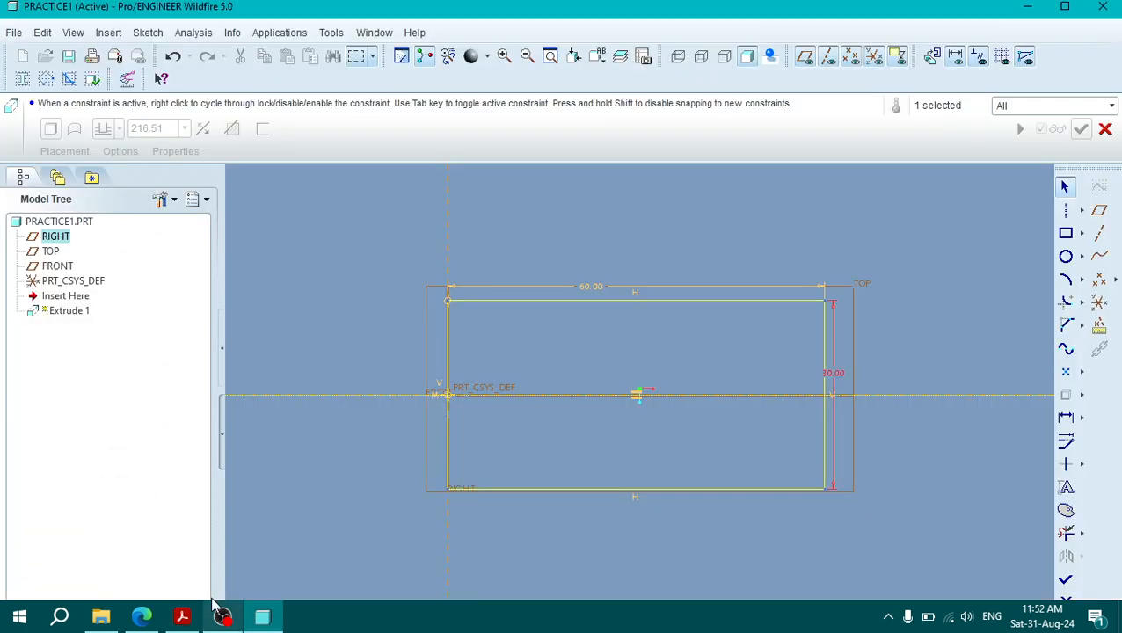
# Step: Draw a 3-point semicircular arc bulging outward between the two rectangle corners on the vertical reference
pyautogui.click(1081, 281)
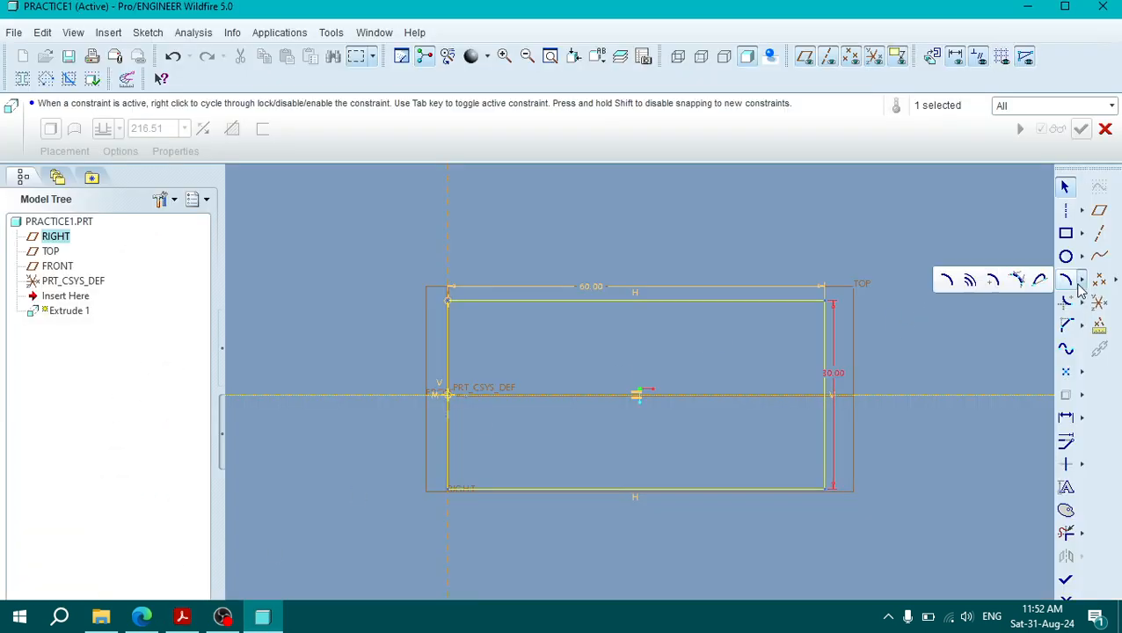
pyautogui.click(950, 281)
pyautogui.click(448, 489)
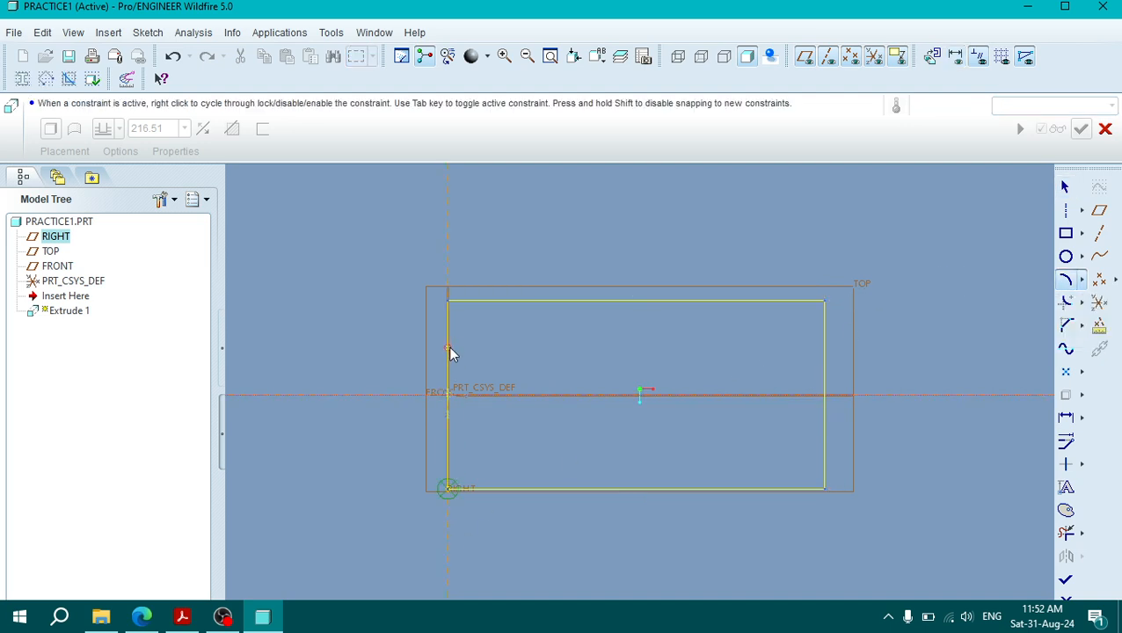
pyautogui.click(450, 302)
pyautogui.click(367, 358)
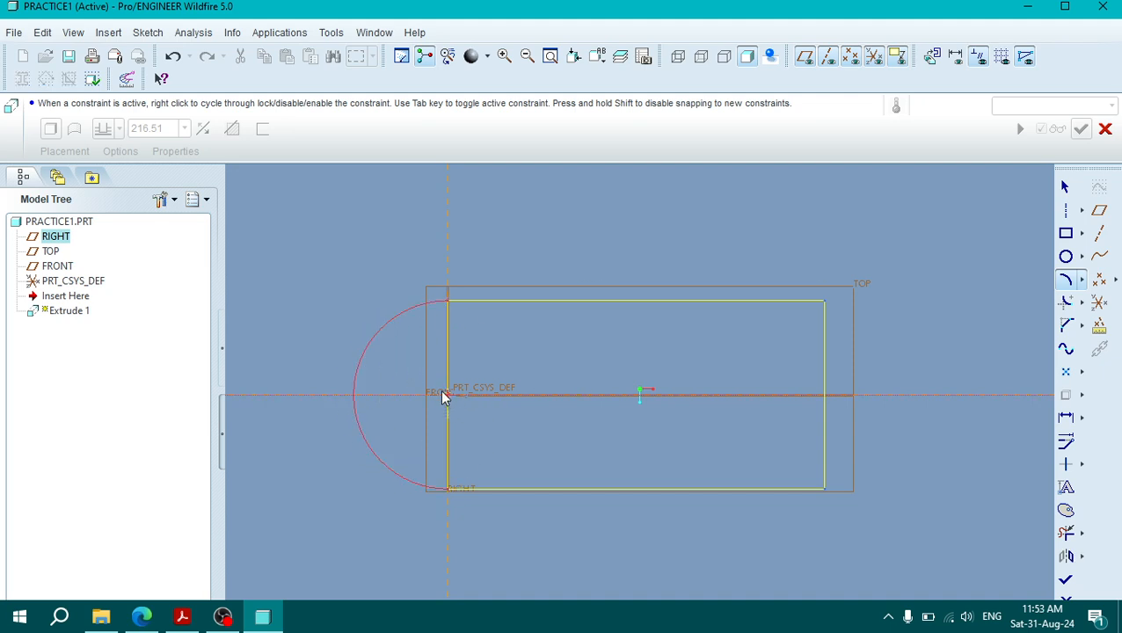
pyautogui.middleClick(384, 380)
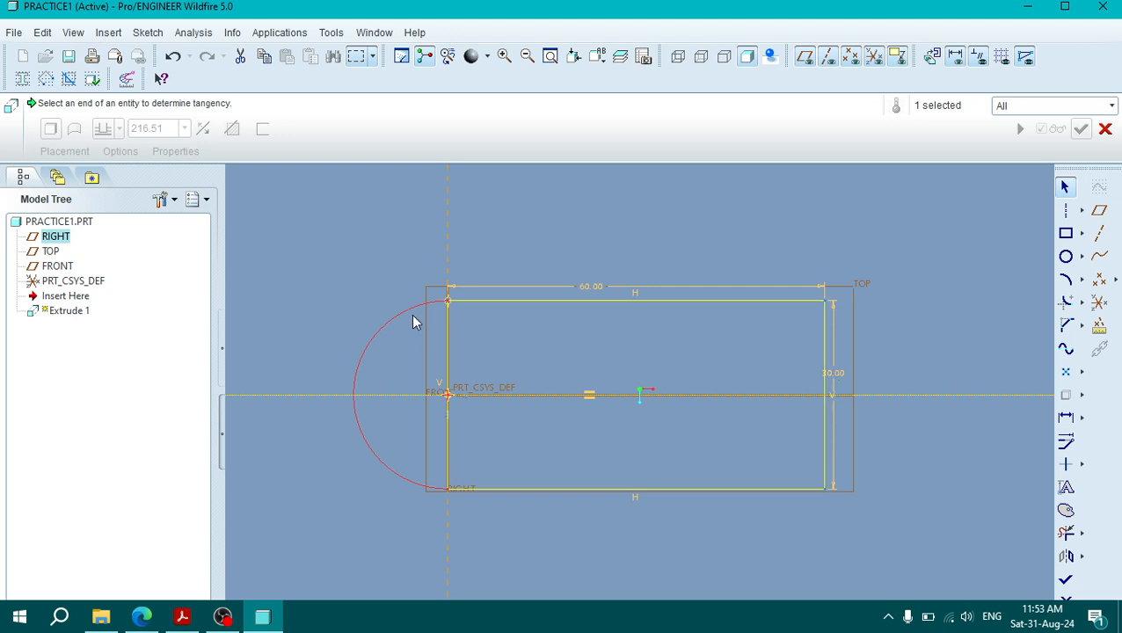
# Step: Try to dimension the radius of the semicircular arc
pyautogui.click(1065, 417)
pyautogui.click(366, 348)
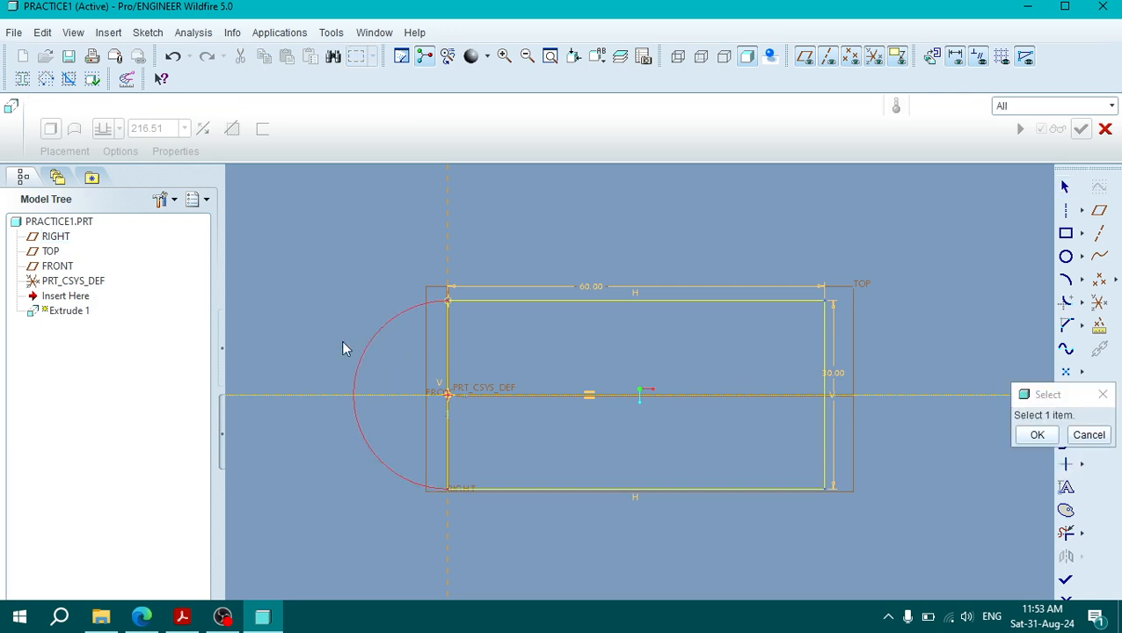
pyautogui.middleClick(313, 323)
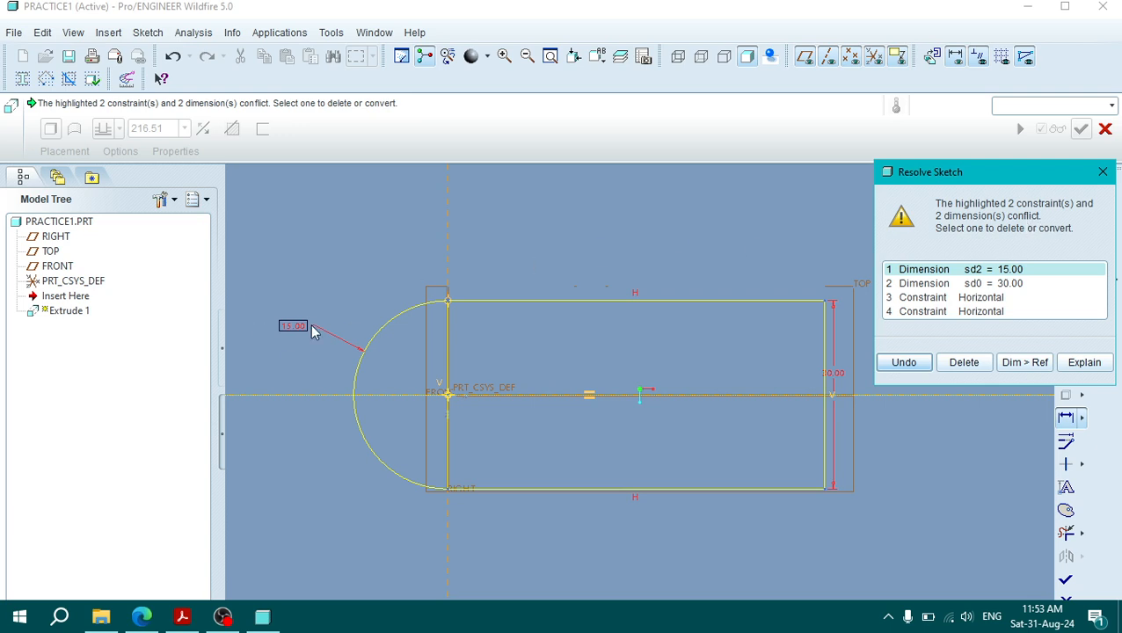
pyautogui.click(1109, 179)
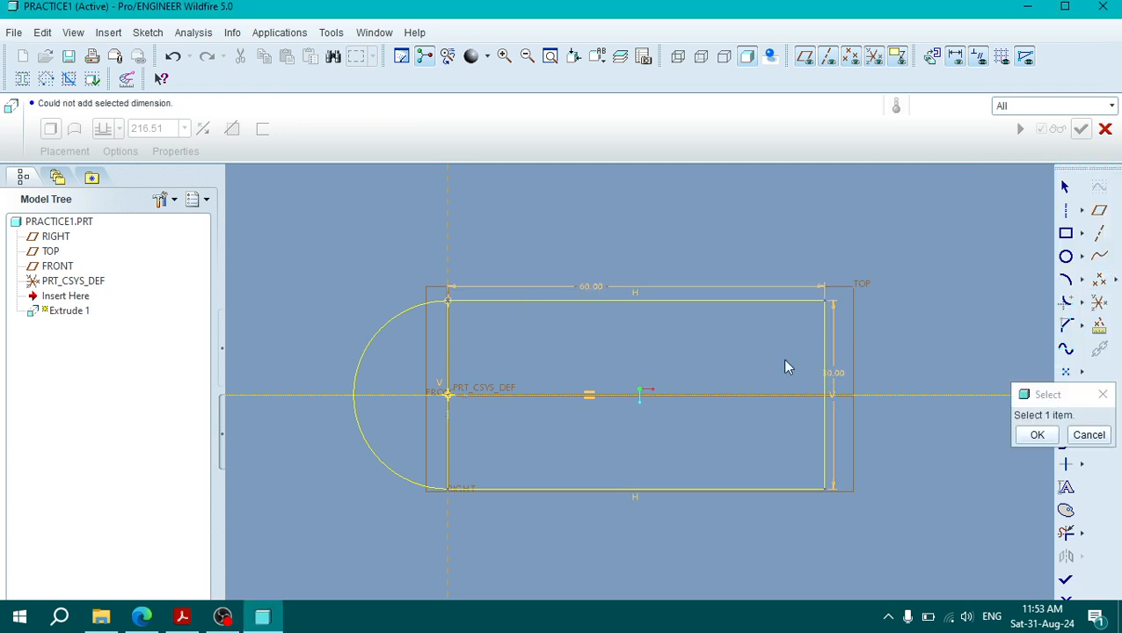
pyautogui.click(1036, 435)
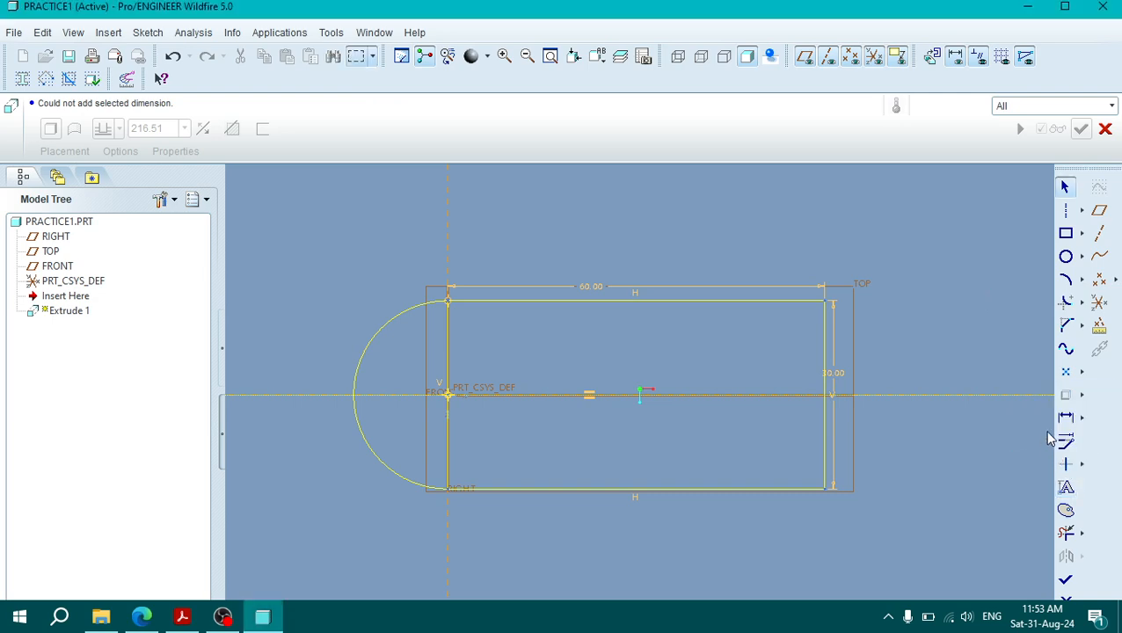
# Step: Check the plan view and the base thickness in the PDF drawing and return to the Pro/ENGINEER sketch
pyautogui.click(182, 616)
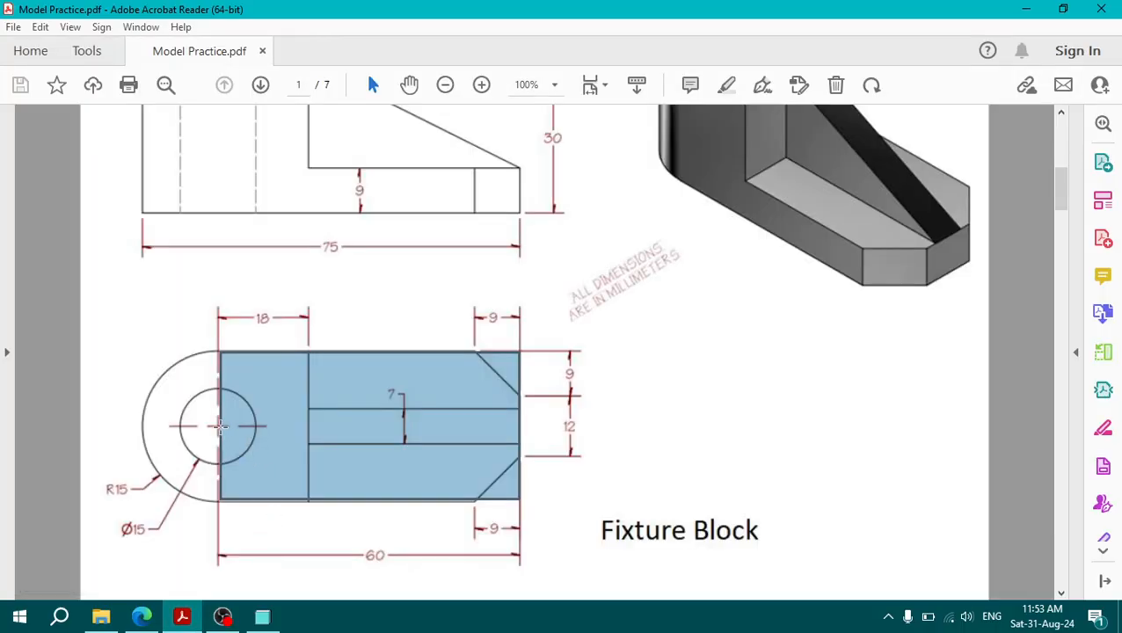
pyautogui.moveTo(184, 620)
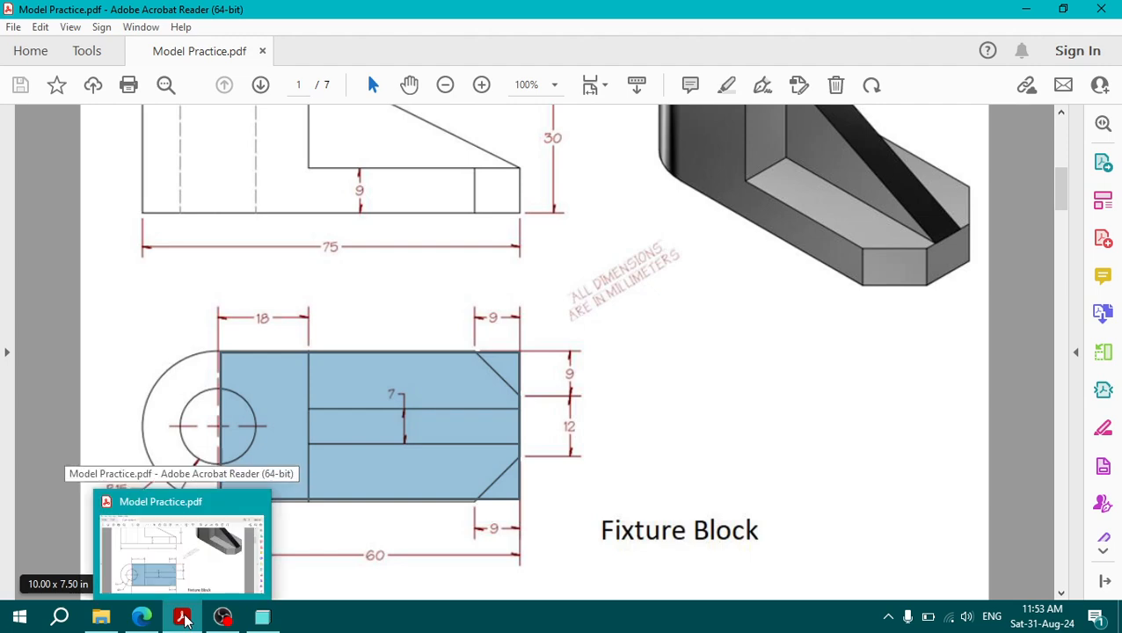
pyautogui.click(184, 620)
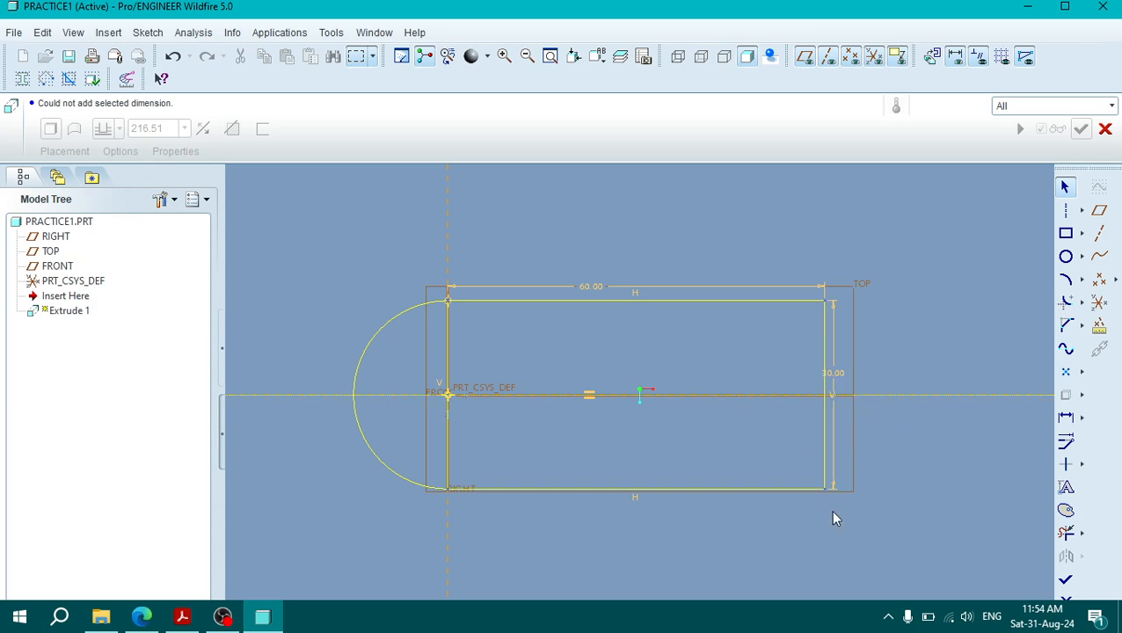
pyautogui.click(182, 617)
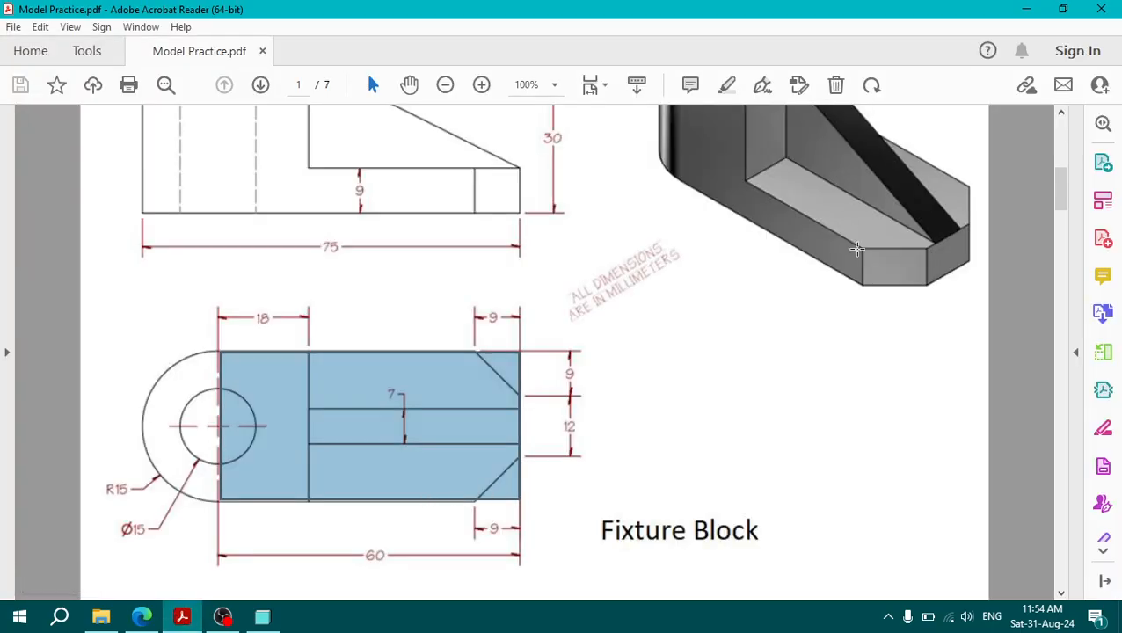
pyautogui.moveTo(343, 173); pyautogui.dragTo(370, 202)
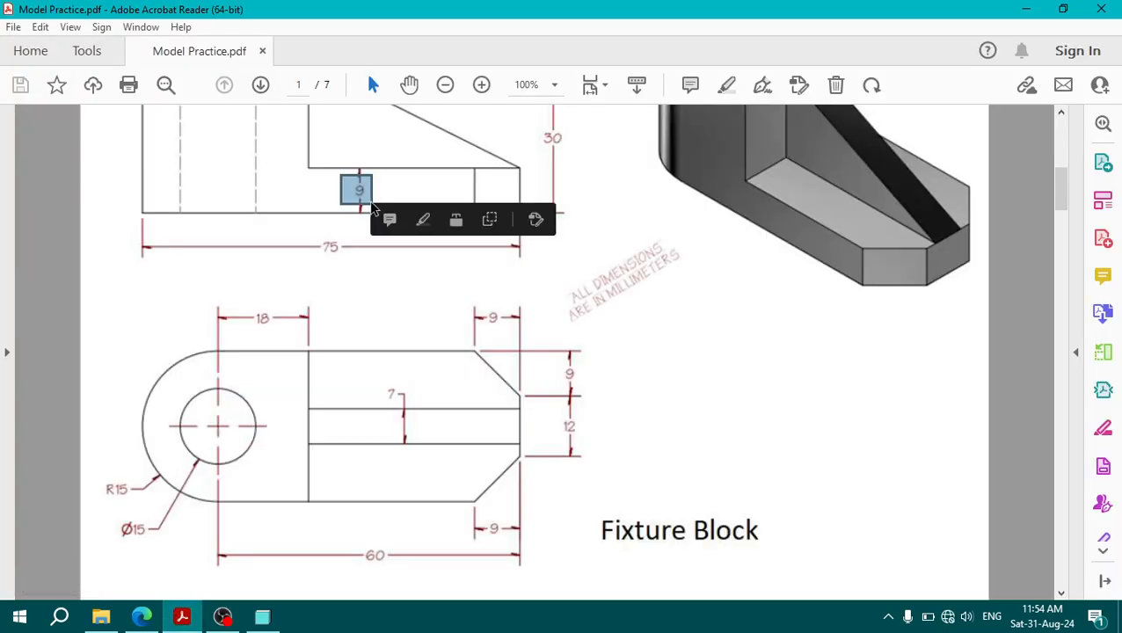
pyautogui.click(176, 621)
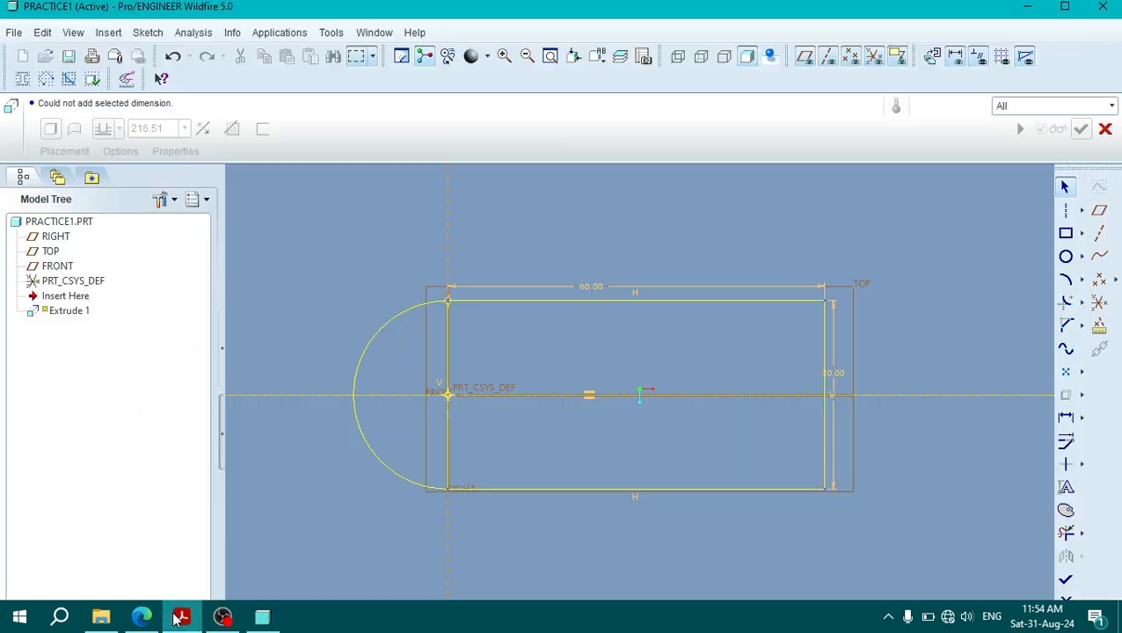
# Step: Try to finish the sketch with the rectangle's inner vertical line still in place, and stay in Sketcher
pyautogui.click(1066, 581)
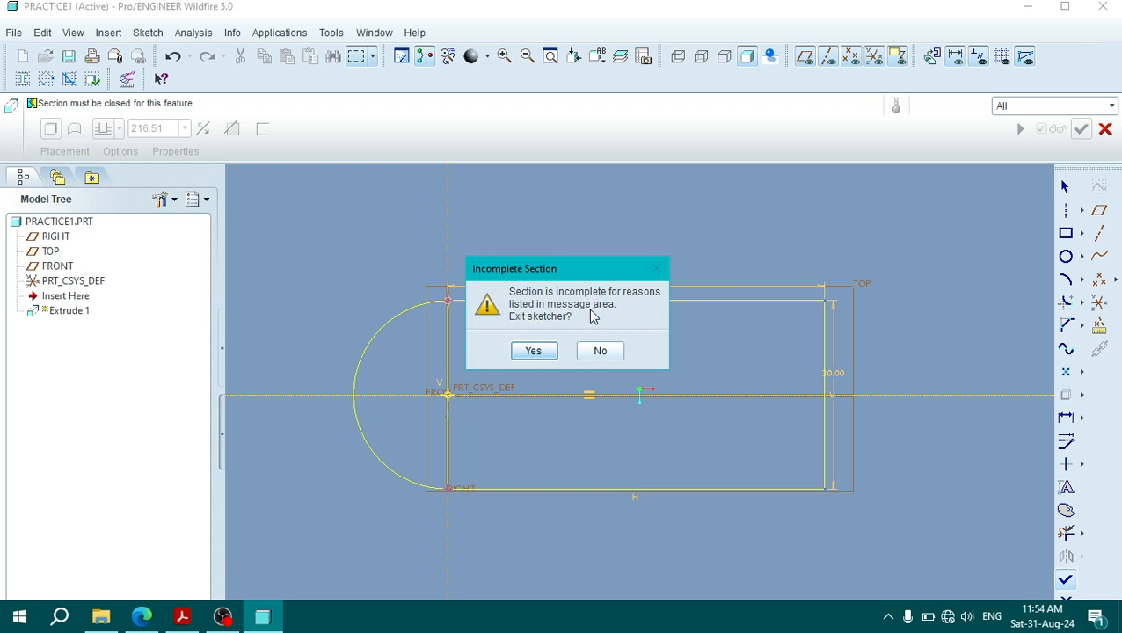
pyautogui.click(46, 99)
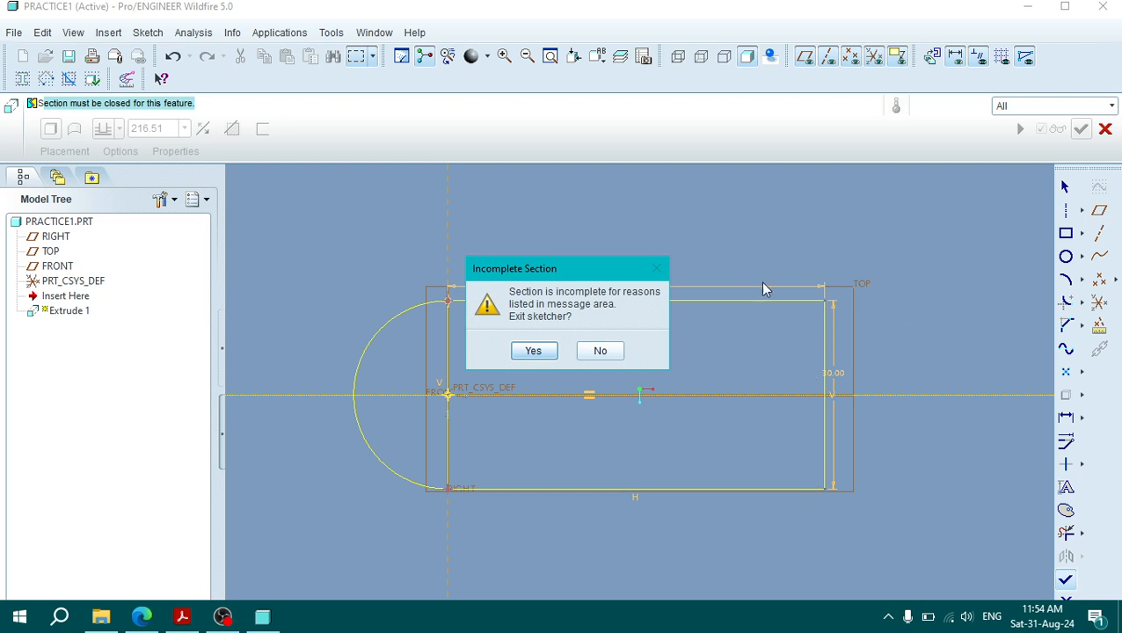
pyautogui.click(594, 352)
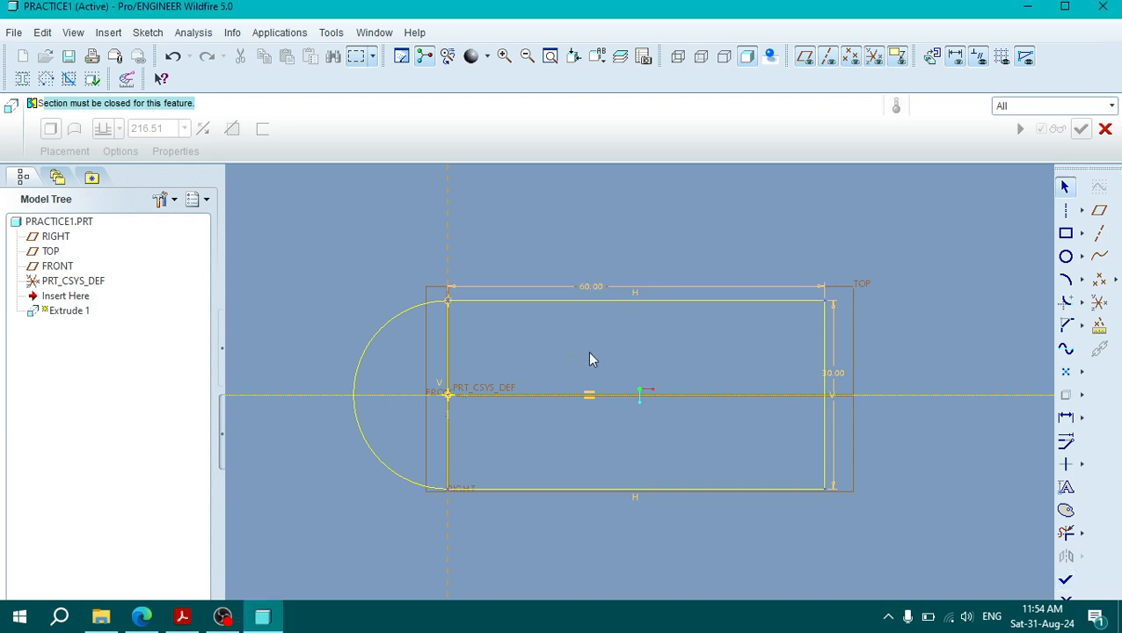
# Step: Trim away both halves of the vertical line between the arc and the rectangle, and finish the sketch
pyautogui.click(450, 373)
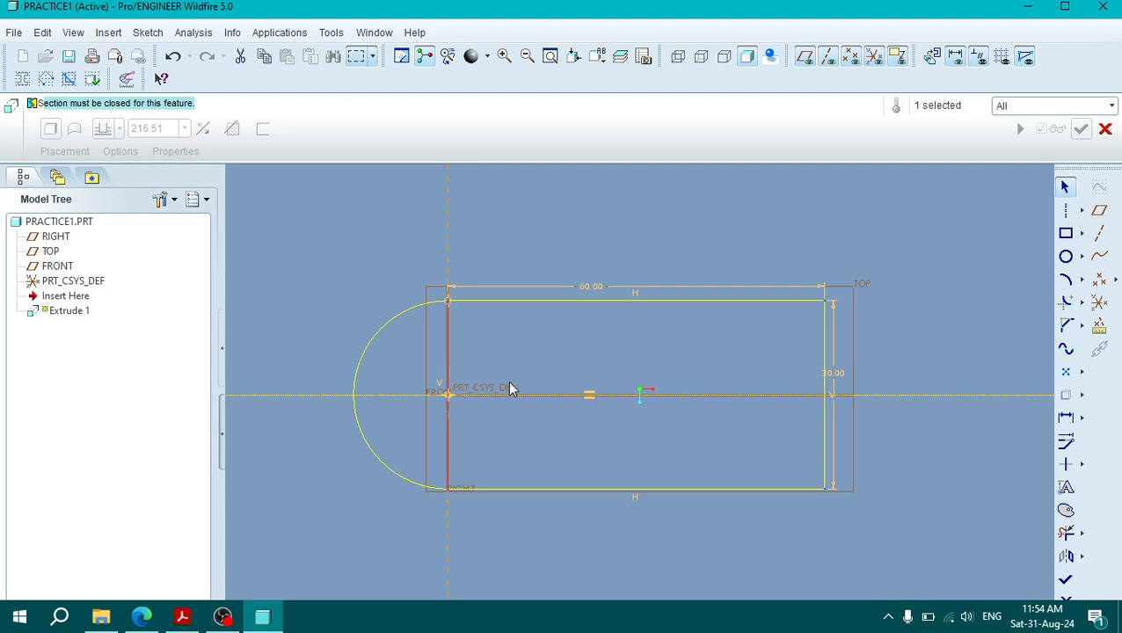
pyautogui.click(488, 383)
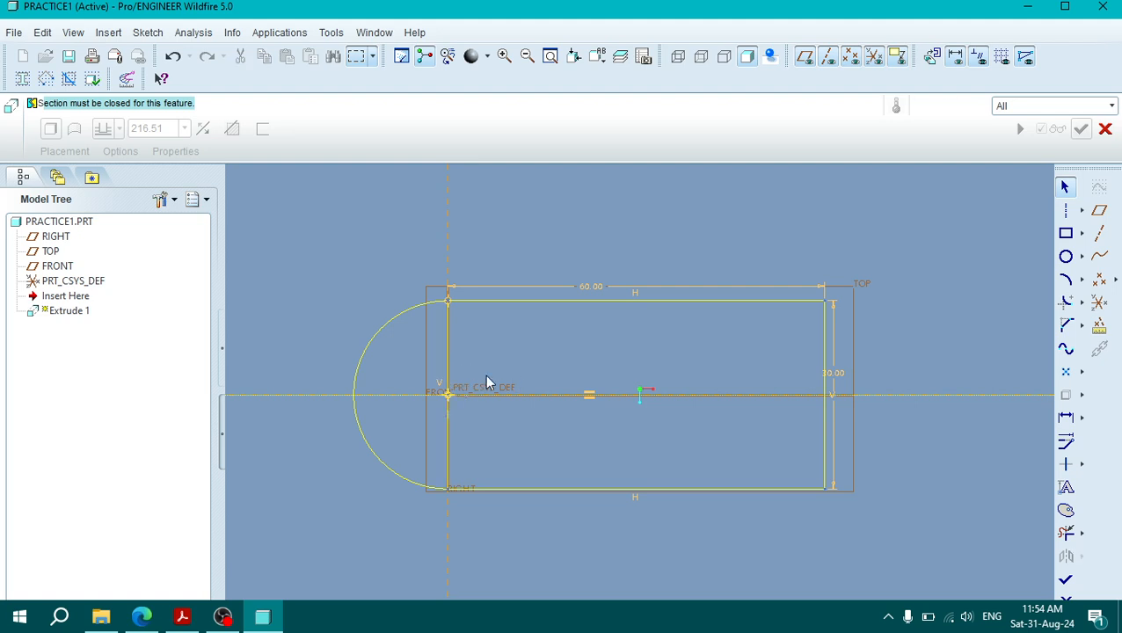
pyautogui.click(1066, 533)
pyautogui.click(445, 355)
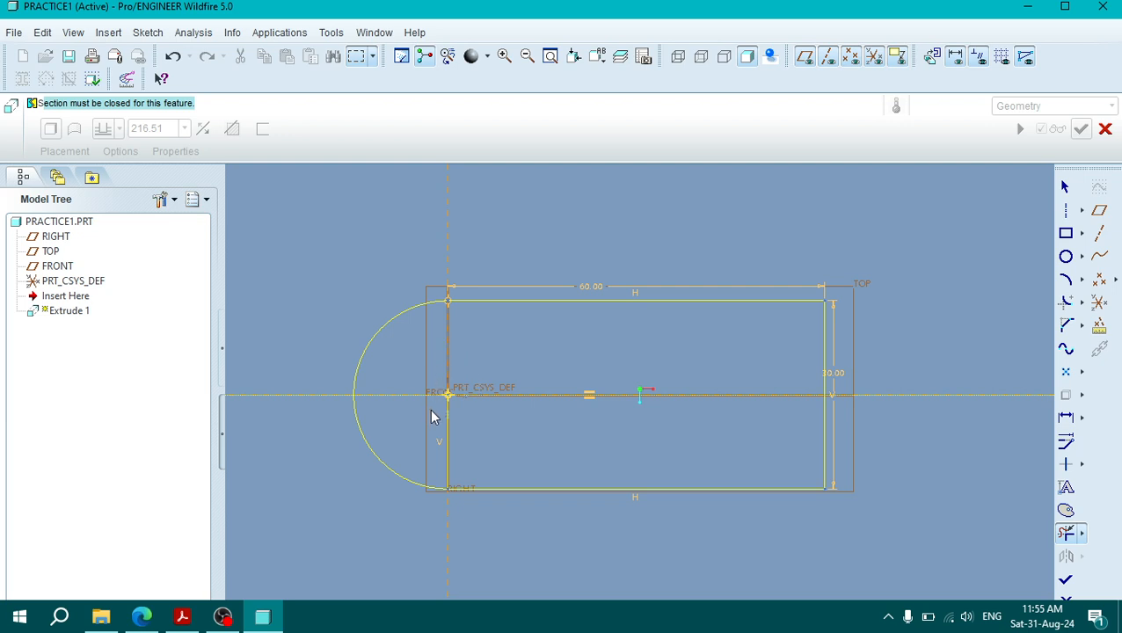
pyautogui.click(450, 445)
pyautogui.click(1065, 584)
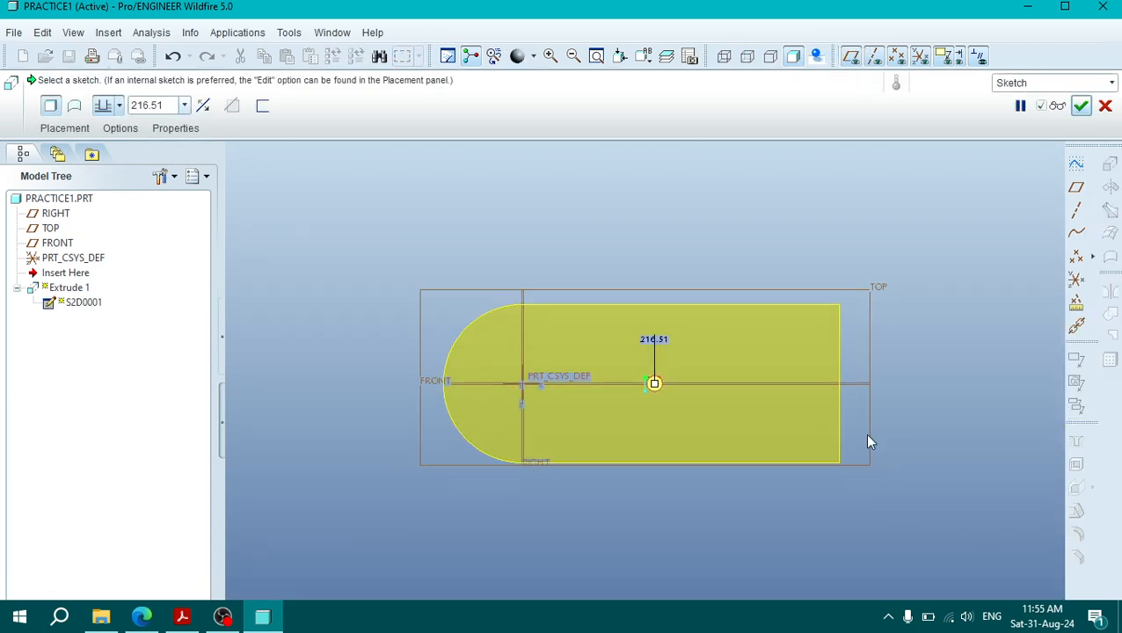
# Step: Extrude the round-ended base profile to a depth of 9 mm
pyautogui.moveTo(865, 433)
pyautogui.mouseDown(button='middle')
pyautogui.moveTo(842, 419)
pyautogui.moveTo(833, 429)
pyautogui.mouseUp(button='middle')
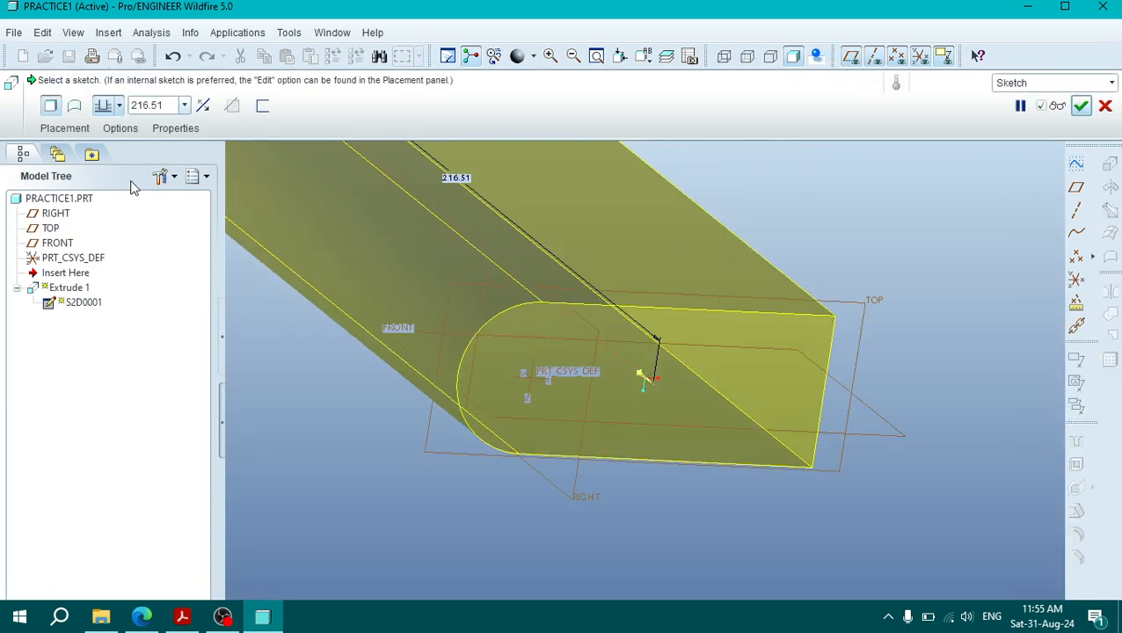
pyautogui.moveTo(132, 105); pyautogui.dragTo(176, 107)
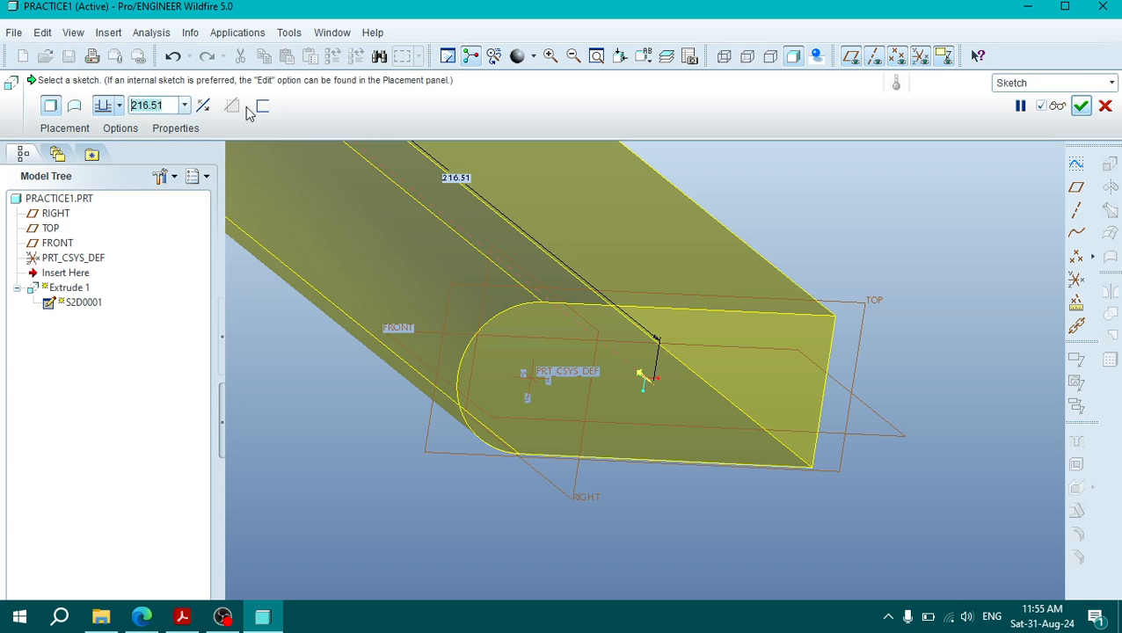
pyautogui.write('9')
pyautogui.press('Return')
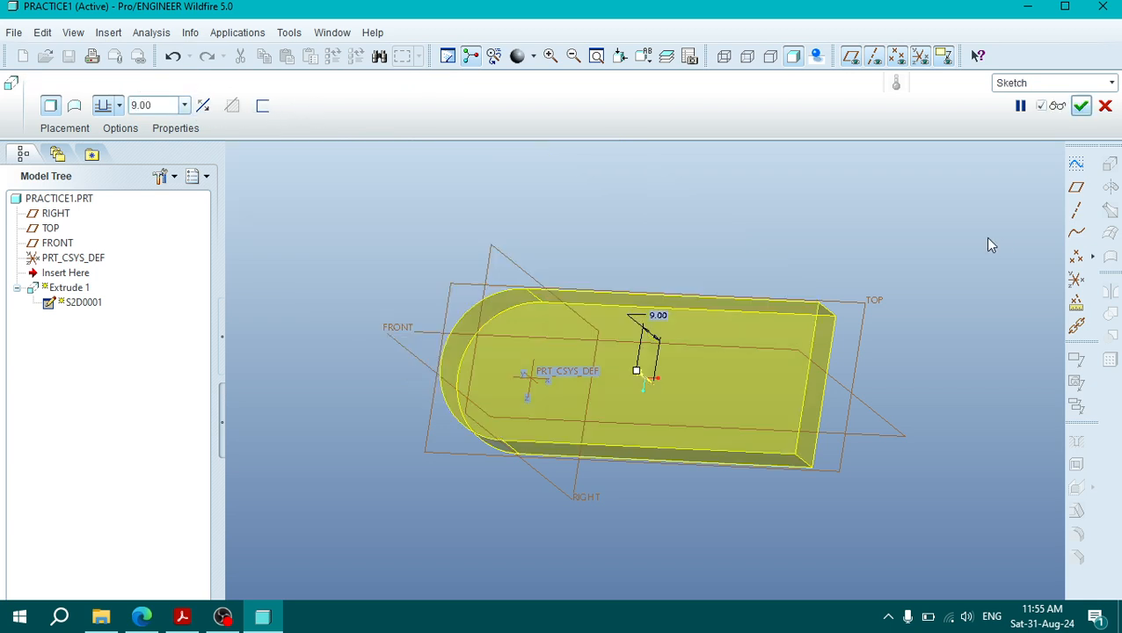
pyautogui.click(1081, 106)
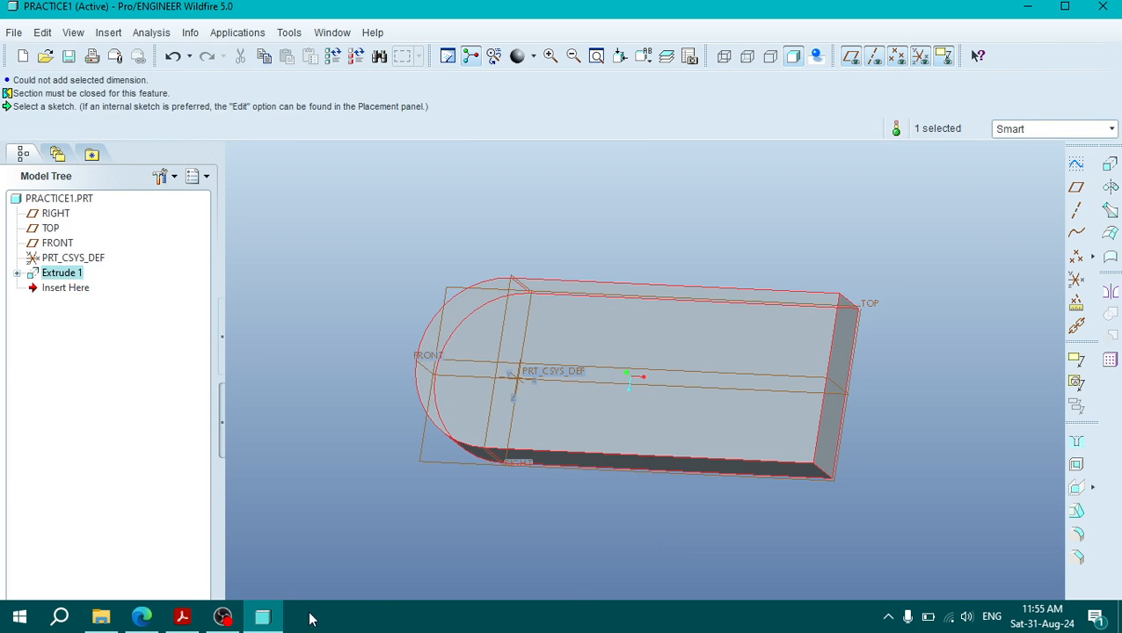
# Step: Check the corner chamfer dimensions of the plan view in the PDF drawing and return to the Pro/ENGINEER model
pyautogui.click(183, 617)
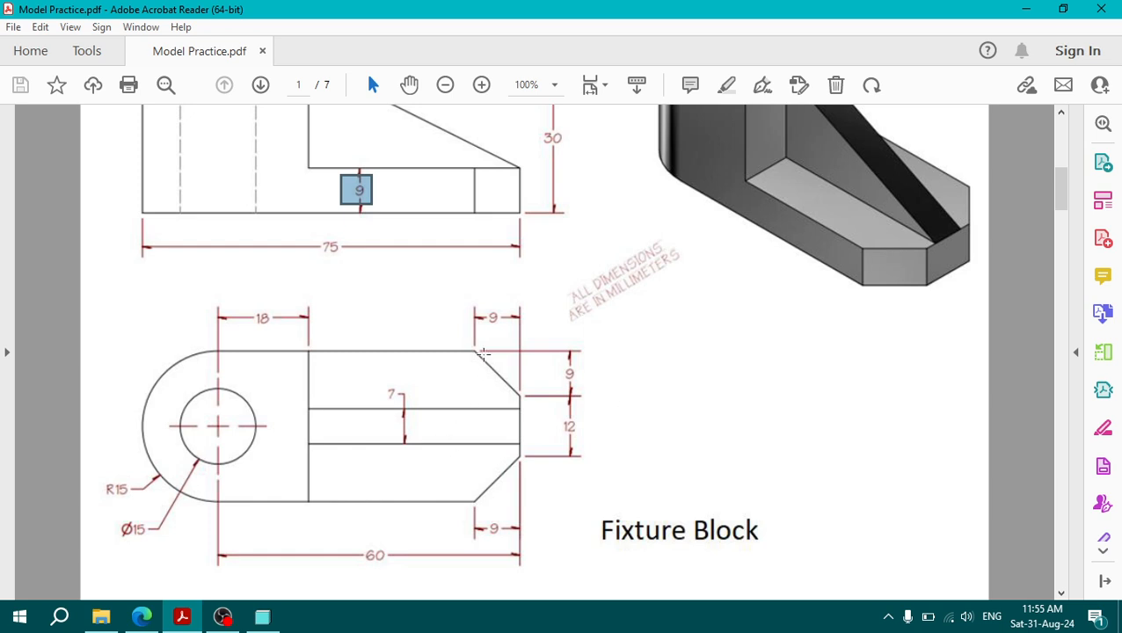
pyautogui.moveTo(473, 305); pyautogui.dragTo(590, 387)
pyautogui.click(570, 385)
pyautogui.click(581, 409)
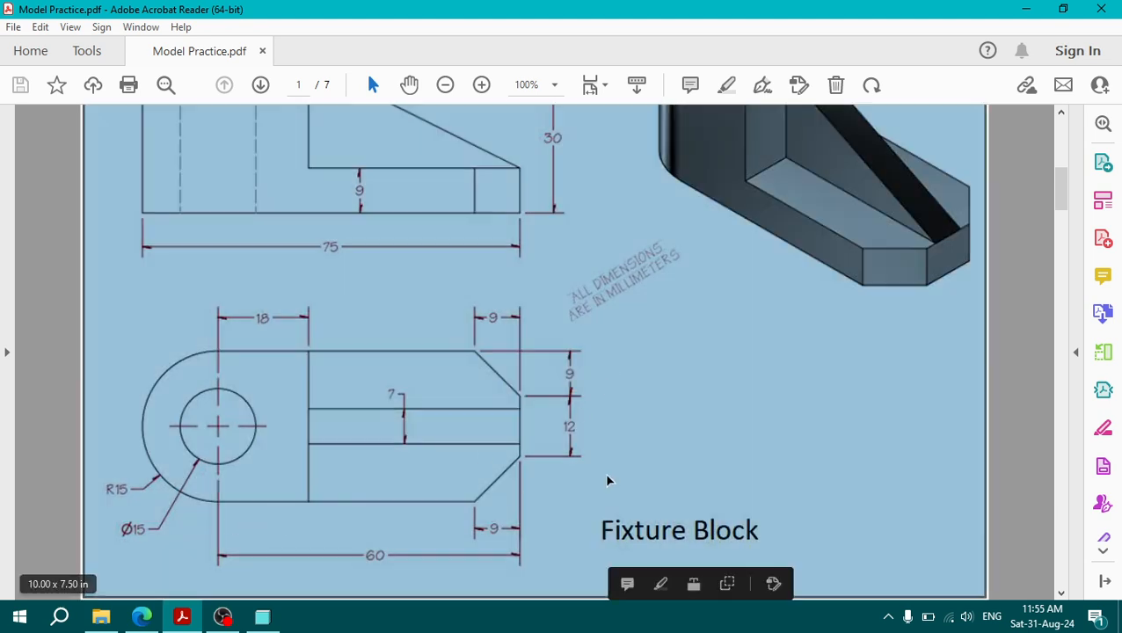
pyautogui.click(140, 617)
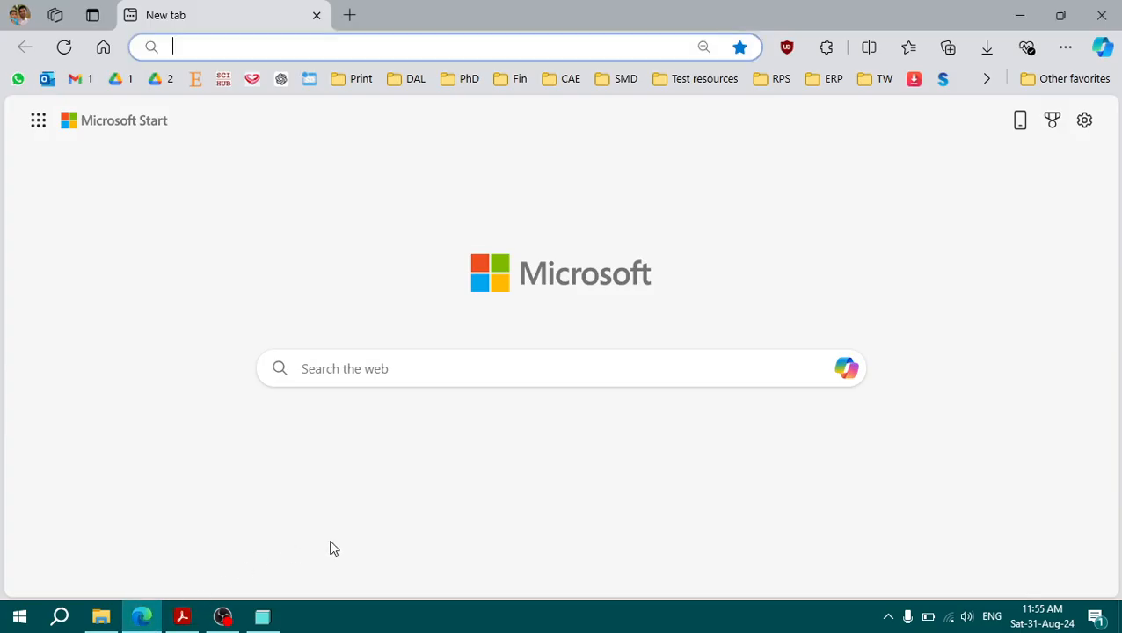
pyautogui.click(223, 616)
pyautogui.click(262, 617)
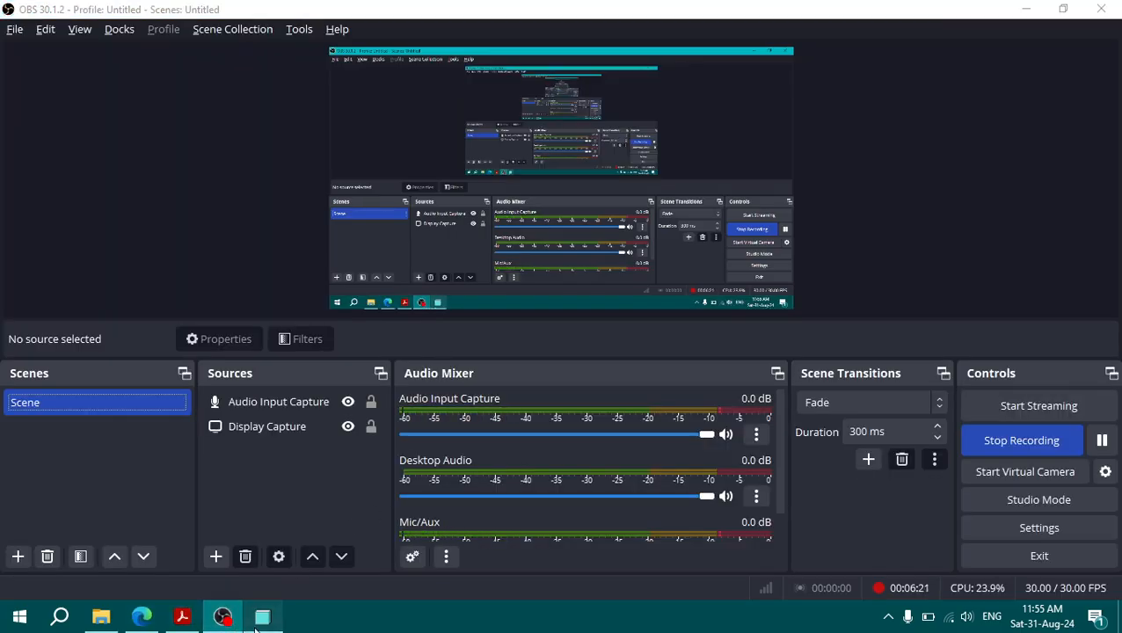
pyautogui.click(960, 350)
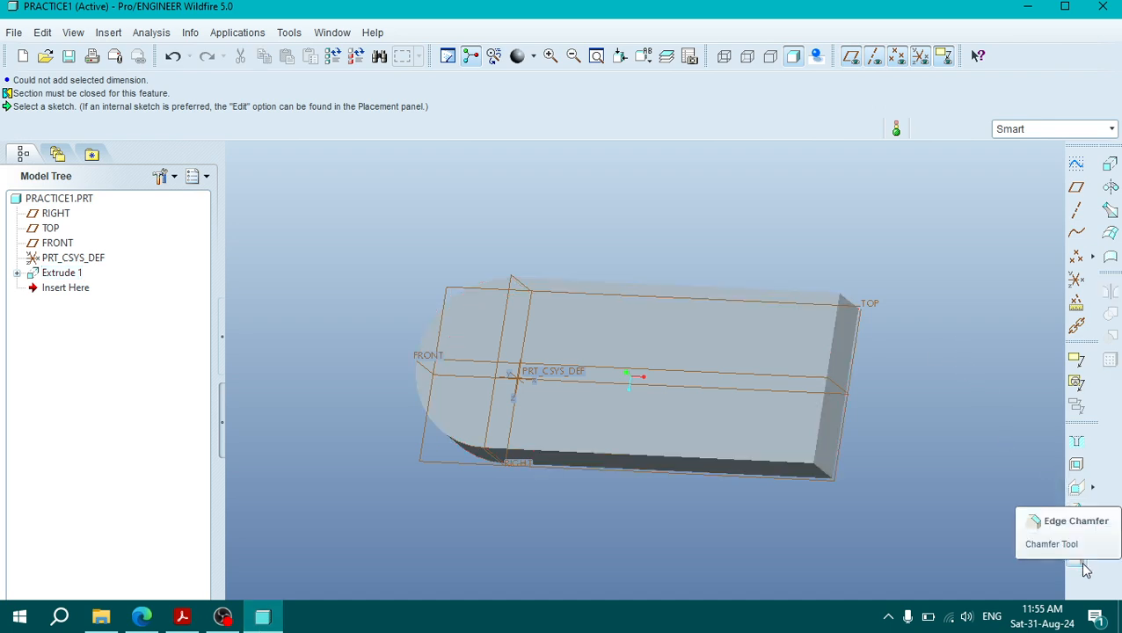
# Step: Start an edge chamfer on the base and set its D x D distance to 9 mm, checking the corner size in the PDF drawing
pyautogui.moveTo(924, 477)
pyautogui.mouseDown(button='middle')
pyautogui.moveTo(879, 471)
pyautogui.moveTo(899, 459)
pyautogui.moveTo(881, 431)
pyautogui.moveTo(883, 480)
pyautogui.moveTo(902, 465)
pyautogui.mouseUp(button='middle')
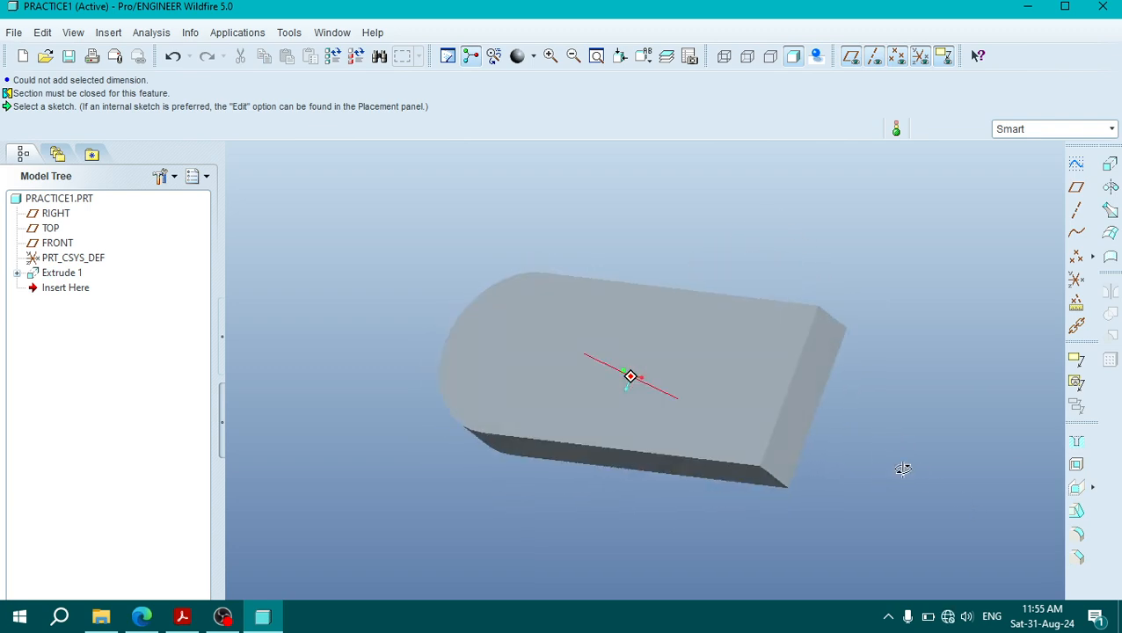
pyautogui.click(1087, 563)
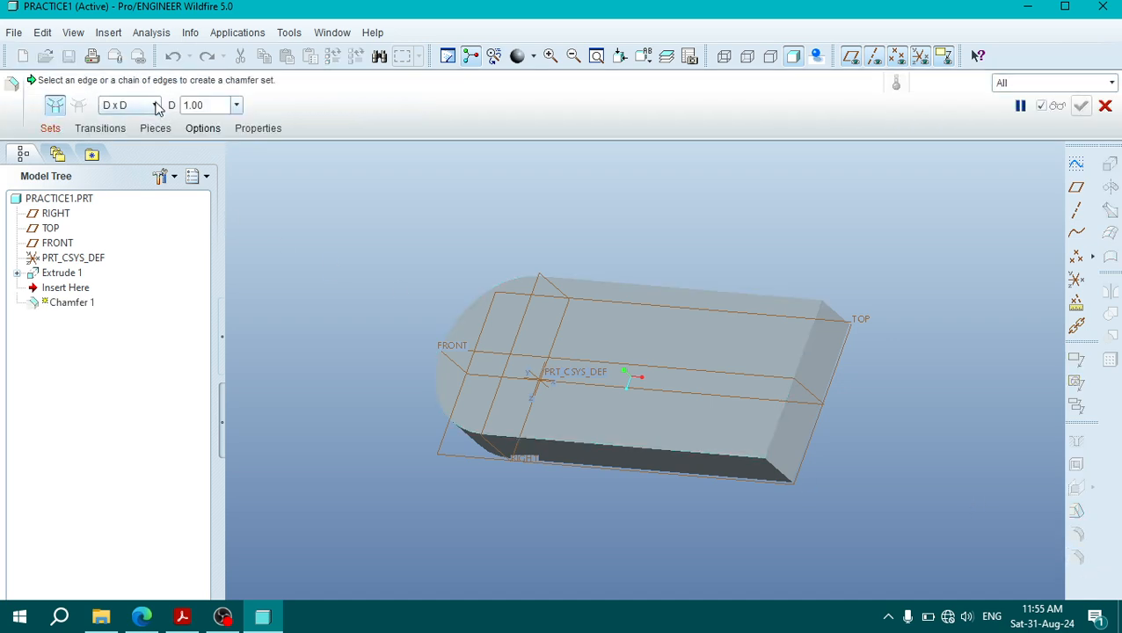
pyautogui.click(149, 621)
pyautogui.click(182, 620)
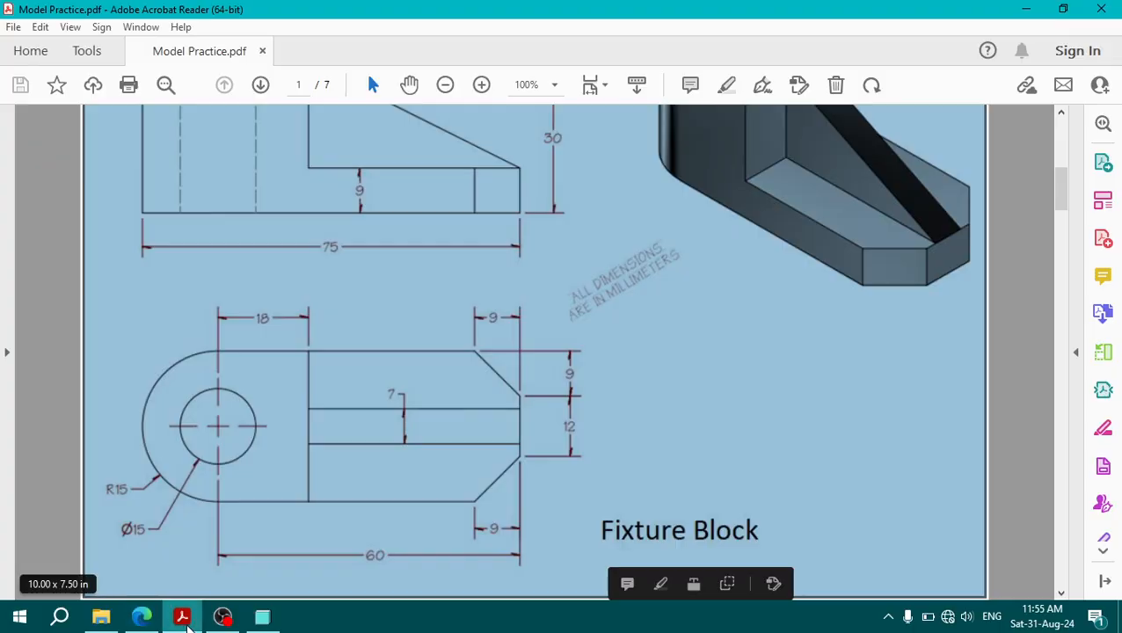
pyautogui.click(515, 511)
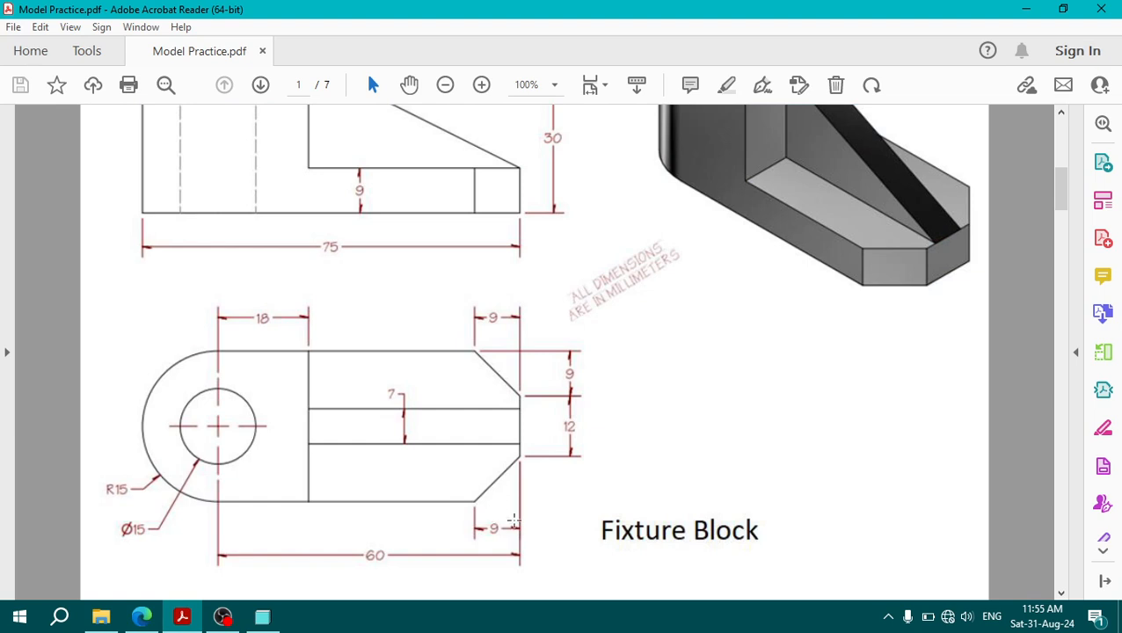
pyautogui.click(182, 616)
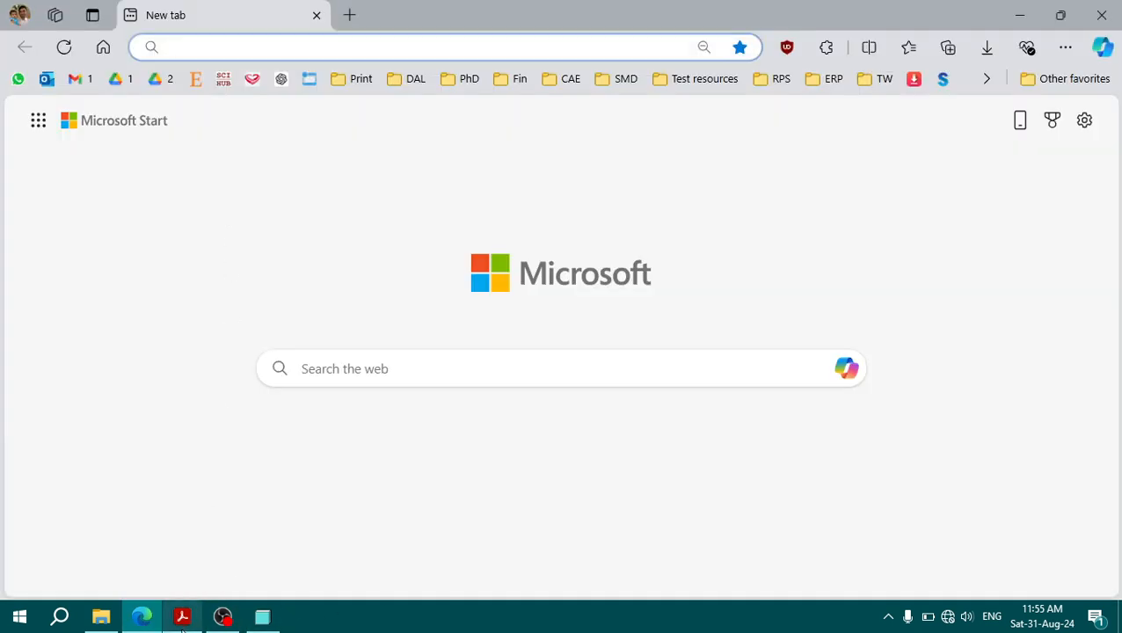
pyautogui.click(262, 616)
pyautogui.doubleClick(202, 104)
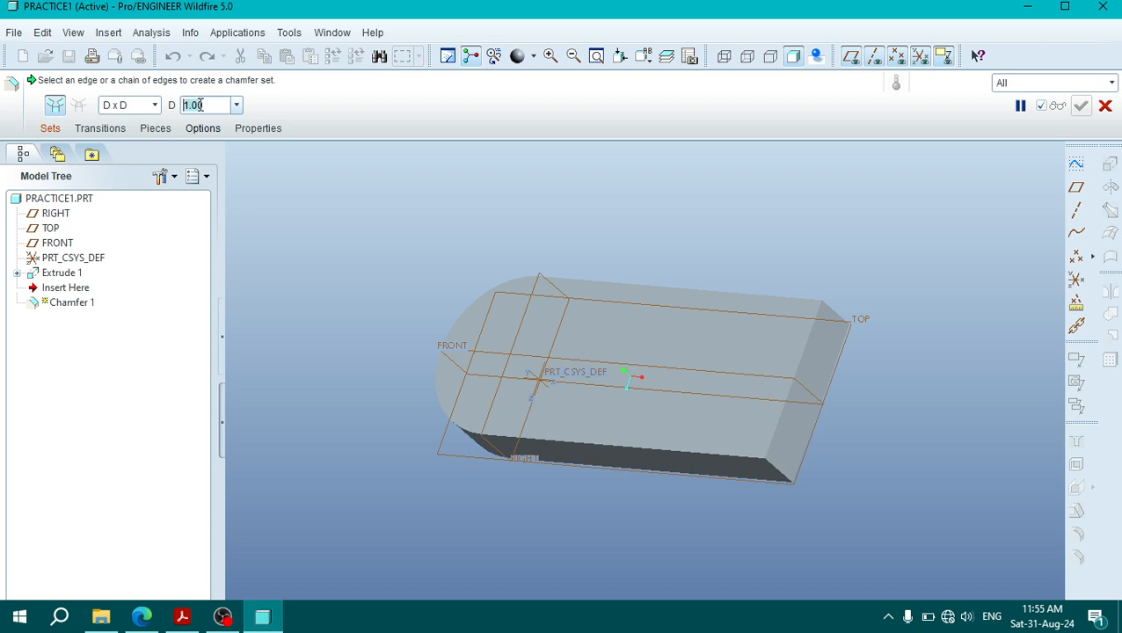
pyautogui.write('9')
pyautogui.press('Return')
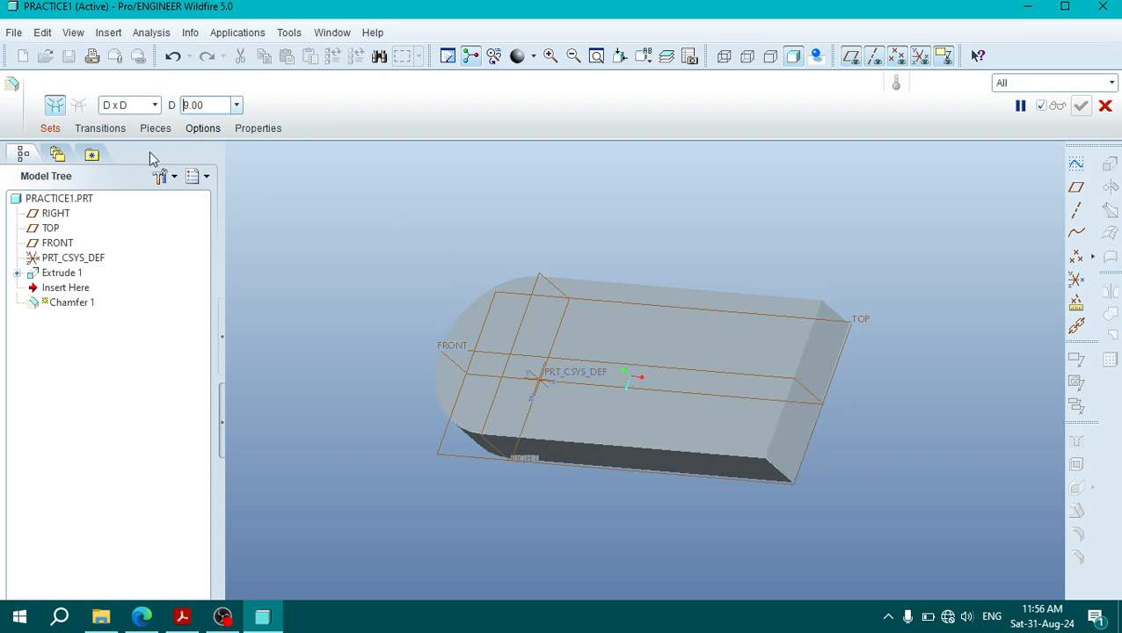
# Step: Try adding the two square-end corner edges as separate chamfer sets, and undo both edge selections
pyautogui.click(50, 130)
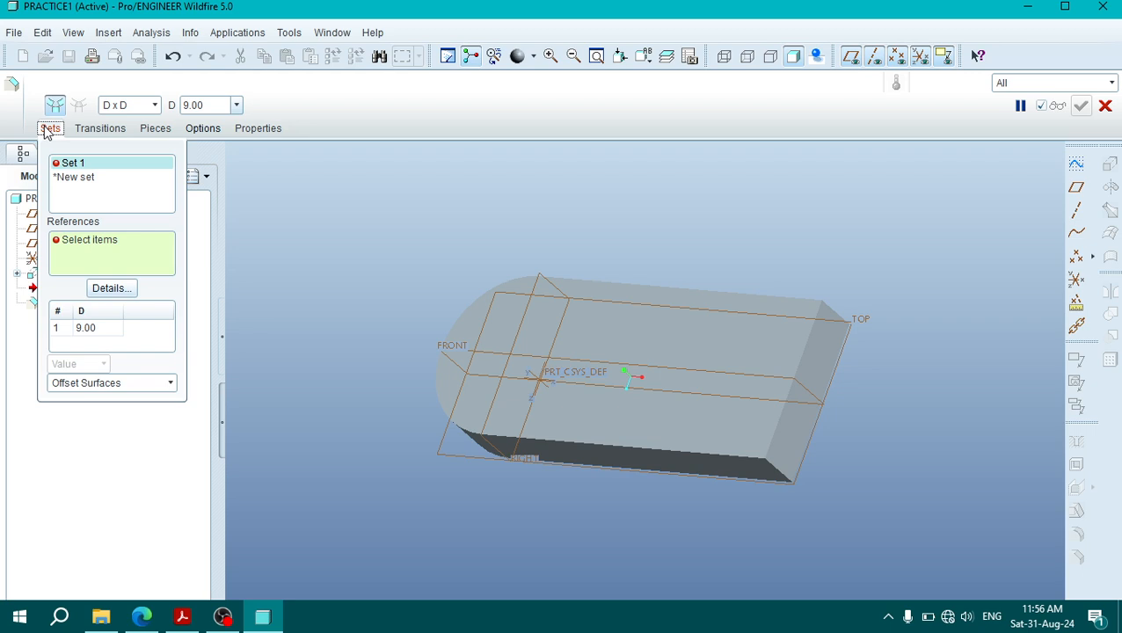
pyautogui.click(778, 475)
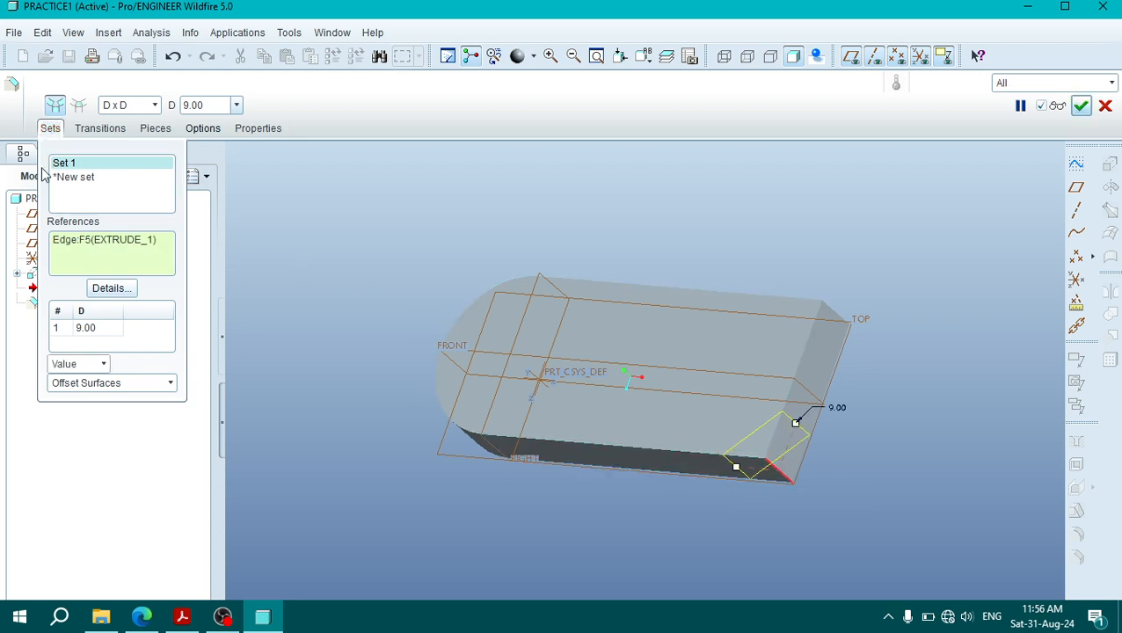
pyautogui.keyDown('ctrl'); pyautogui.click(837, 318); pyautogui.keyUp('ctrl')
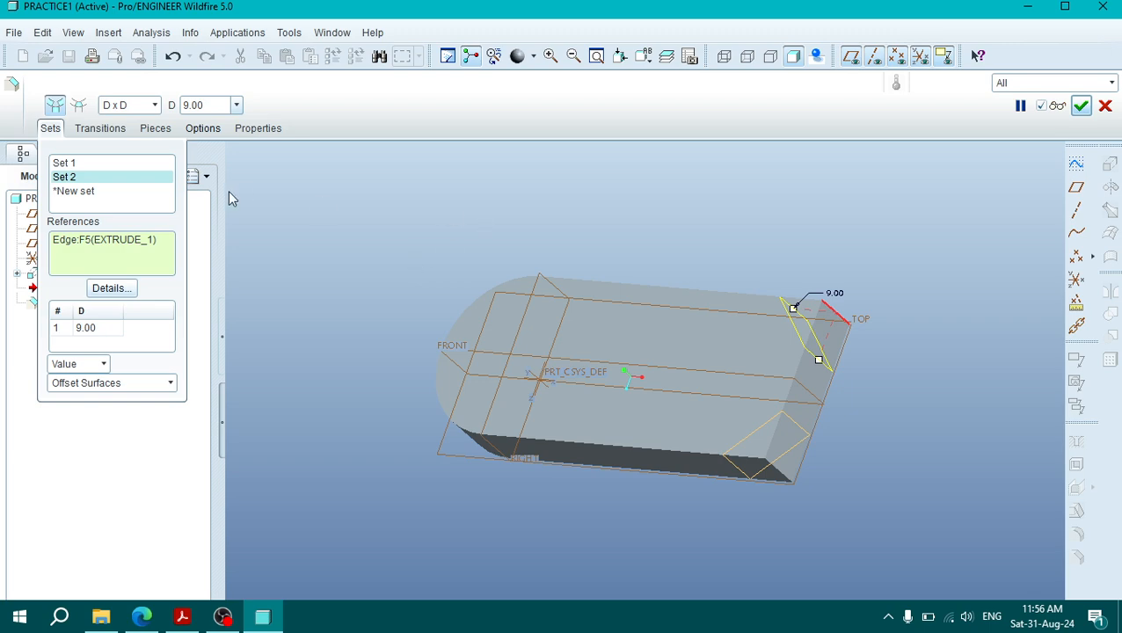
pyautogui.hotkey('ctrl', 'z')
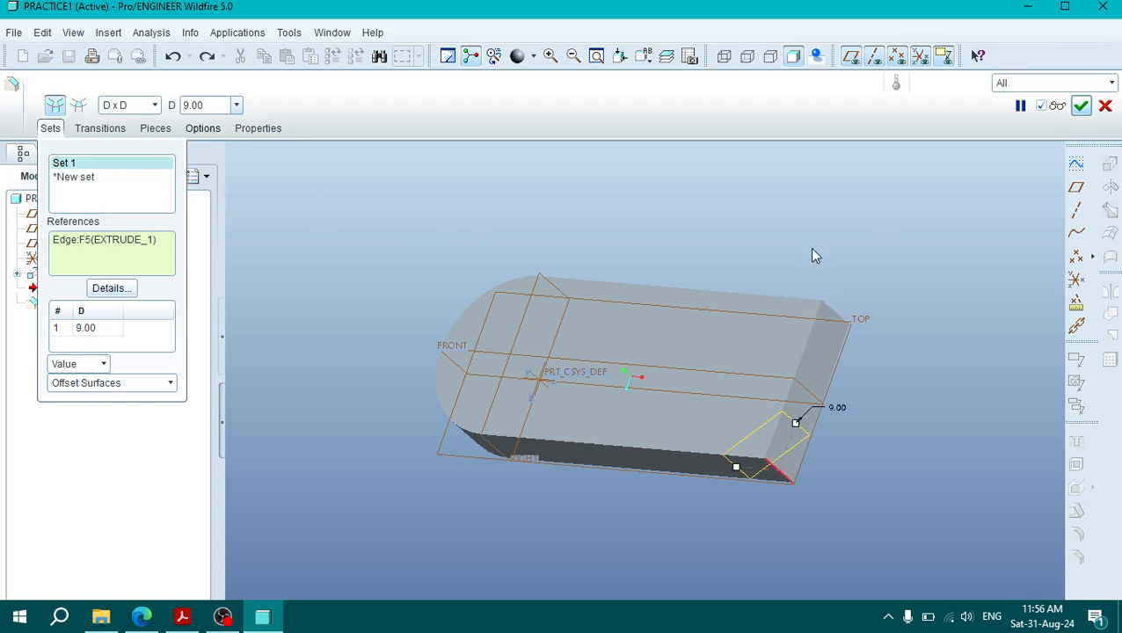
pyautogui.hotkey('ctrl', 'z')
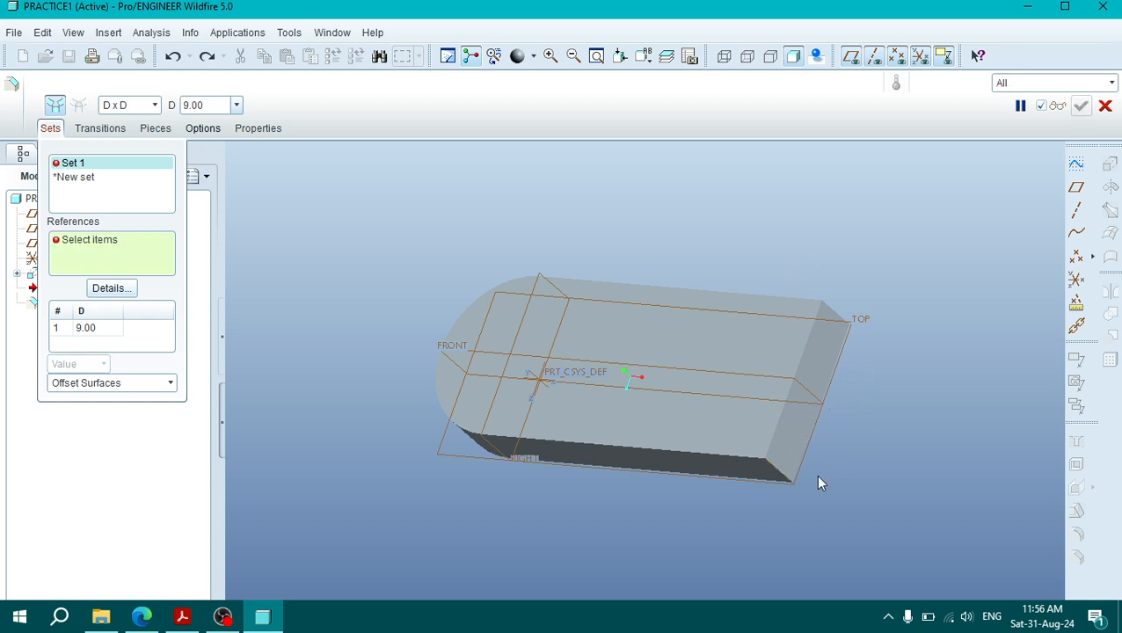
# Step: Chamfer both vertical corner edges of the base's square end by 9 mm in a single chamfer set
pyautogui.click(783, 475)
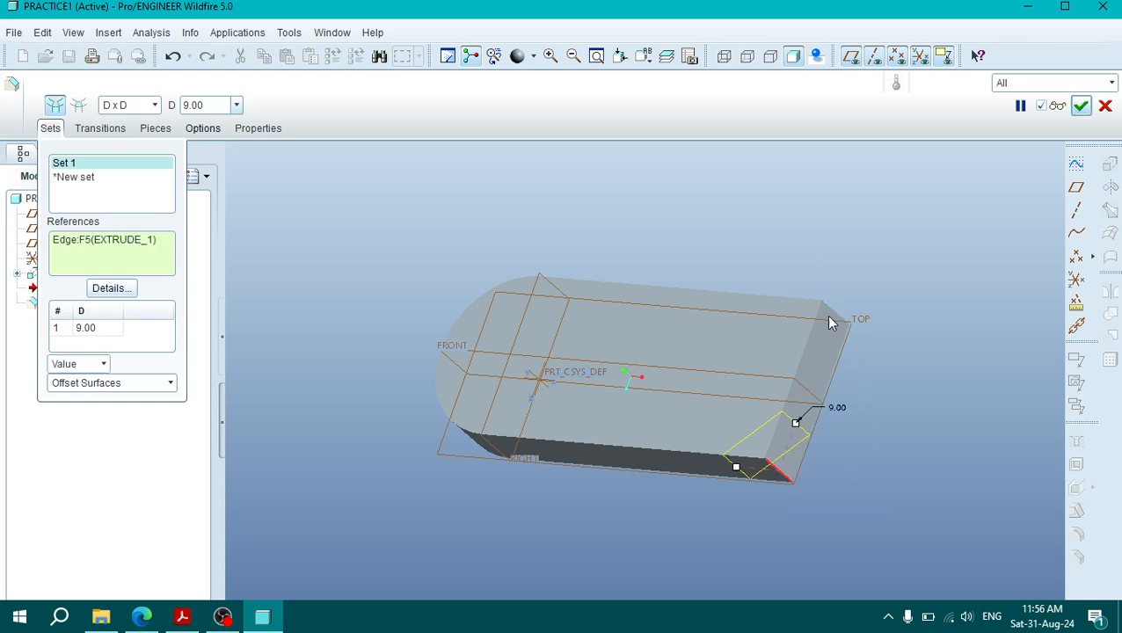
pyautogui.keyDown('ctrl'); pyautogui.click(832, 311); pyautogui.keyUp('ctrl')
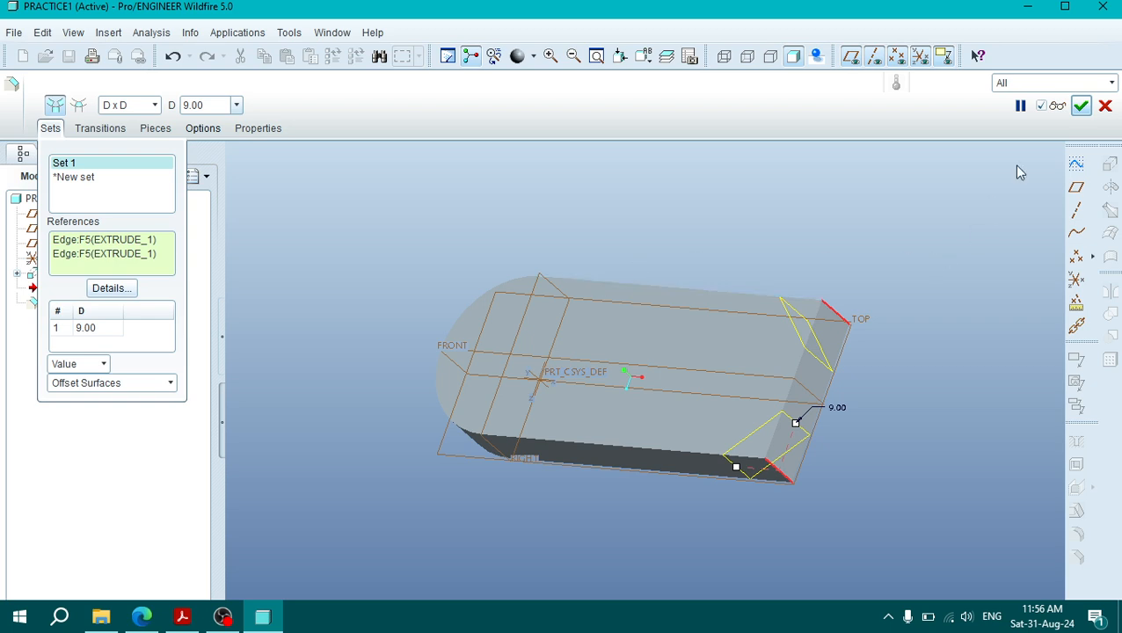
pyautogui.click(1081, 106)
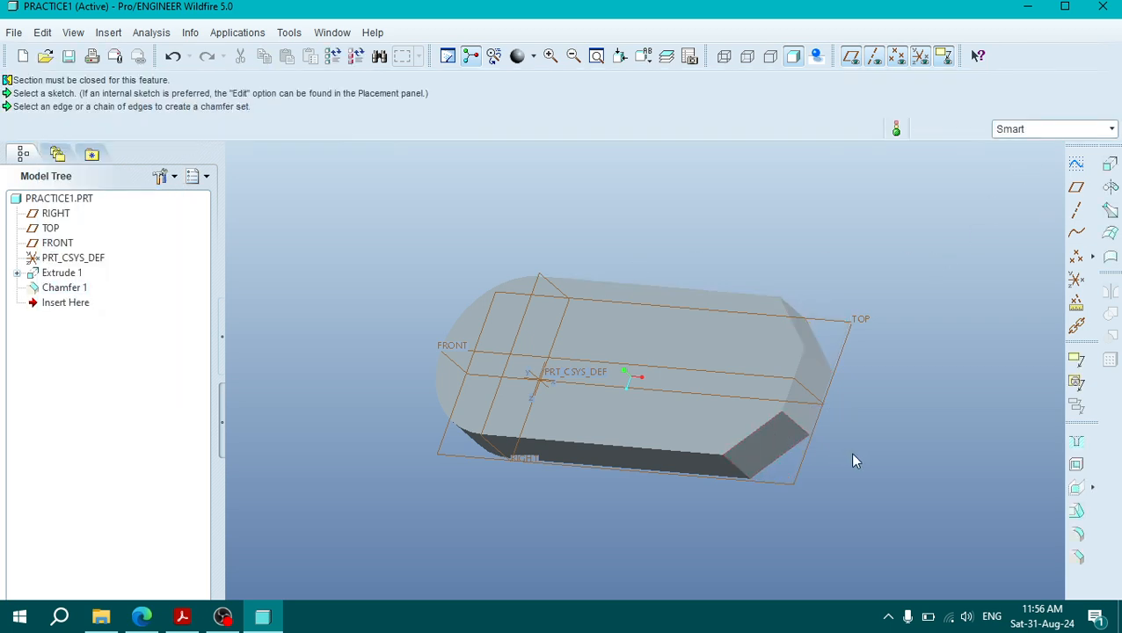
pyautogui.moveTo(849, 451); pyautogui.dragTo(881, 447, button='middle')
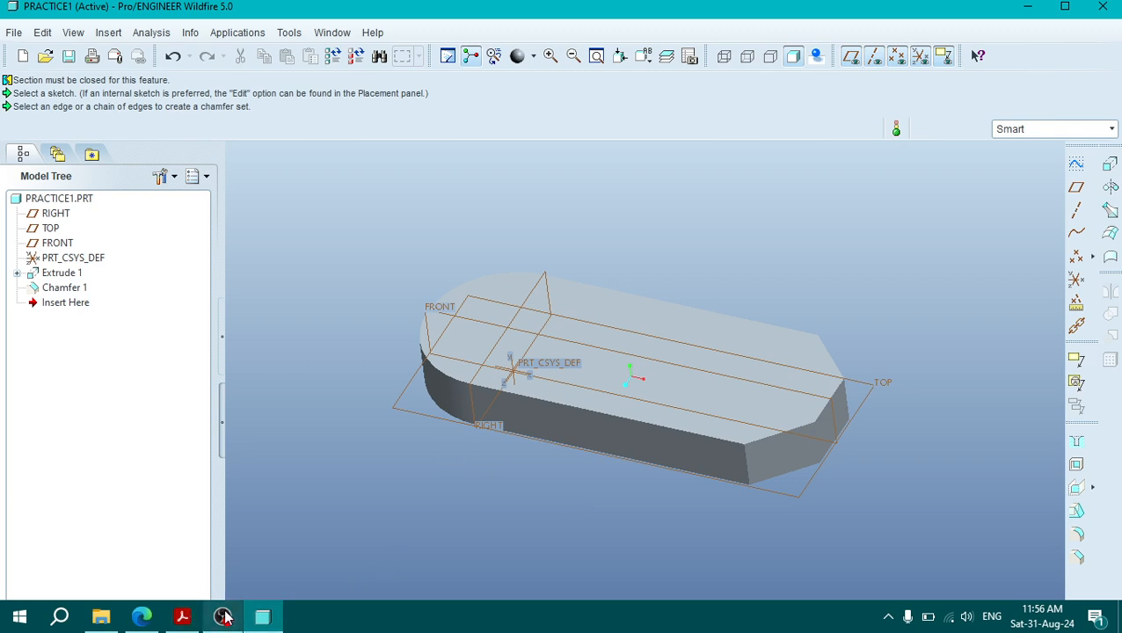
# Step: Examine the isometric and plan views in the PDF drawing for the rounded end's radius, and return to the Pro/ENGINEER model
pyautogui.click(182, 617)
pyautogui.scroll(3, 747, 225)
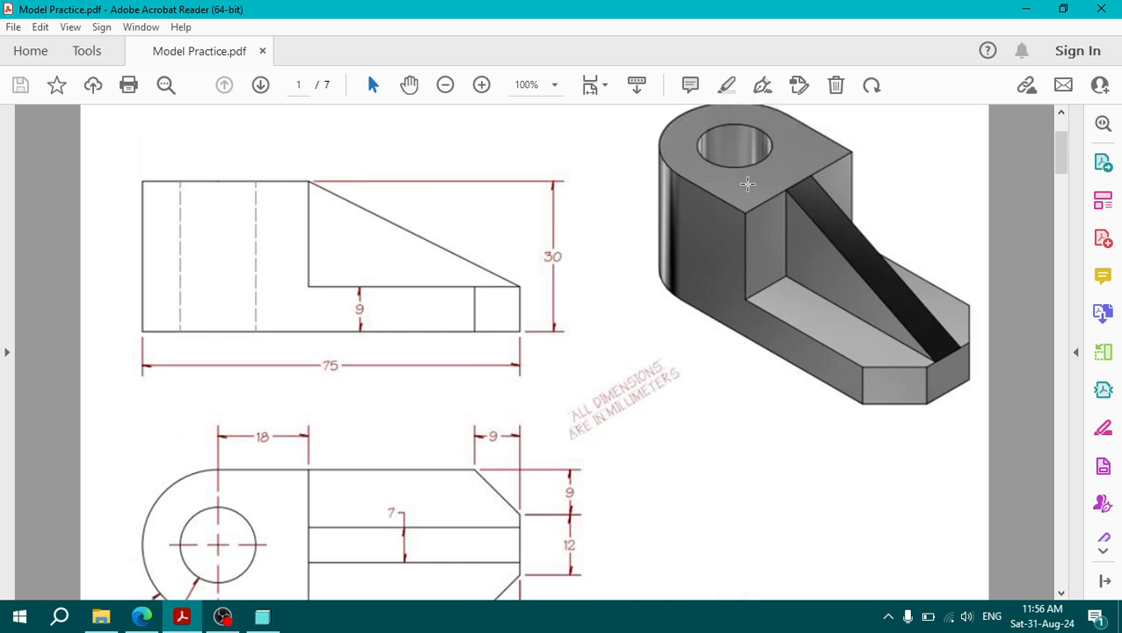
pyautogui.scroll(-3, 311, 397)
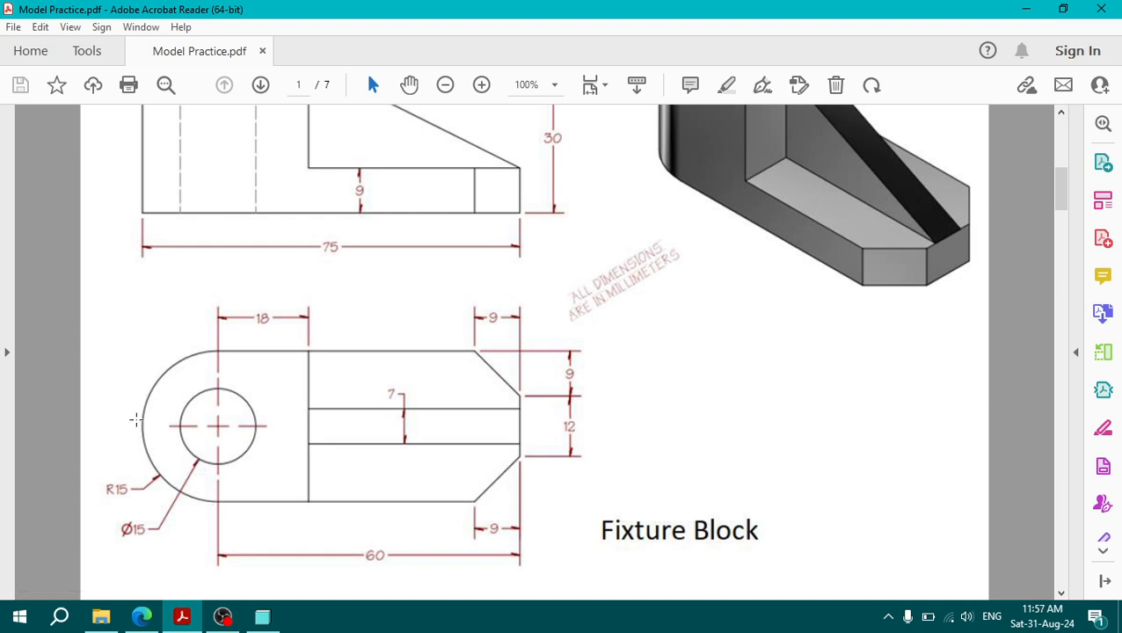
pyautogui.moveTo(93, 477); pyautogui.dragTo(152, 512)
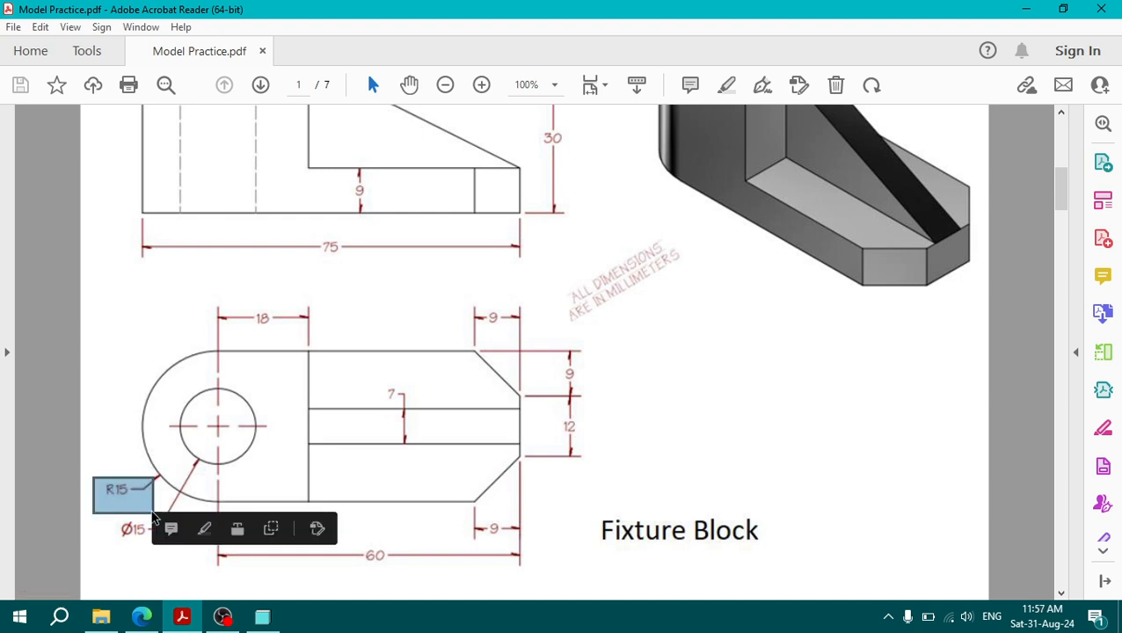
pyautogui.click(84, 428)
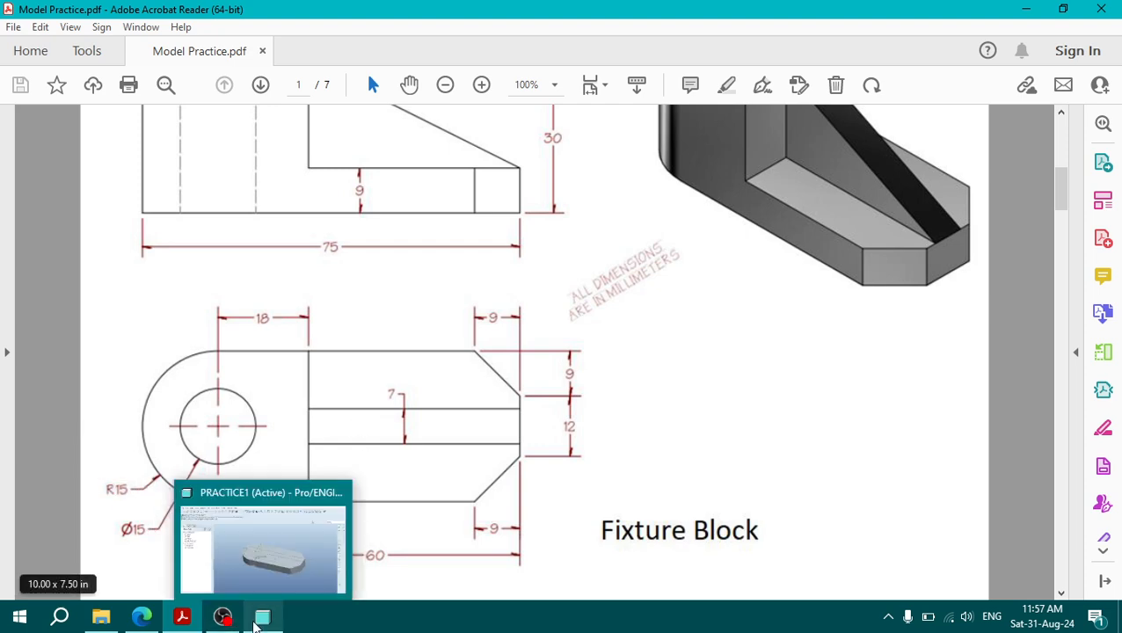
pyautogui.click(276, 616)
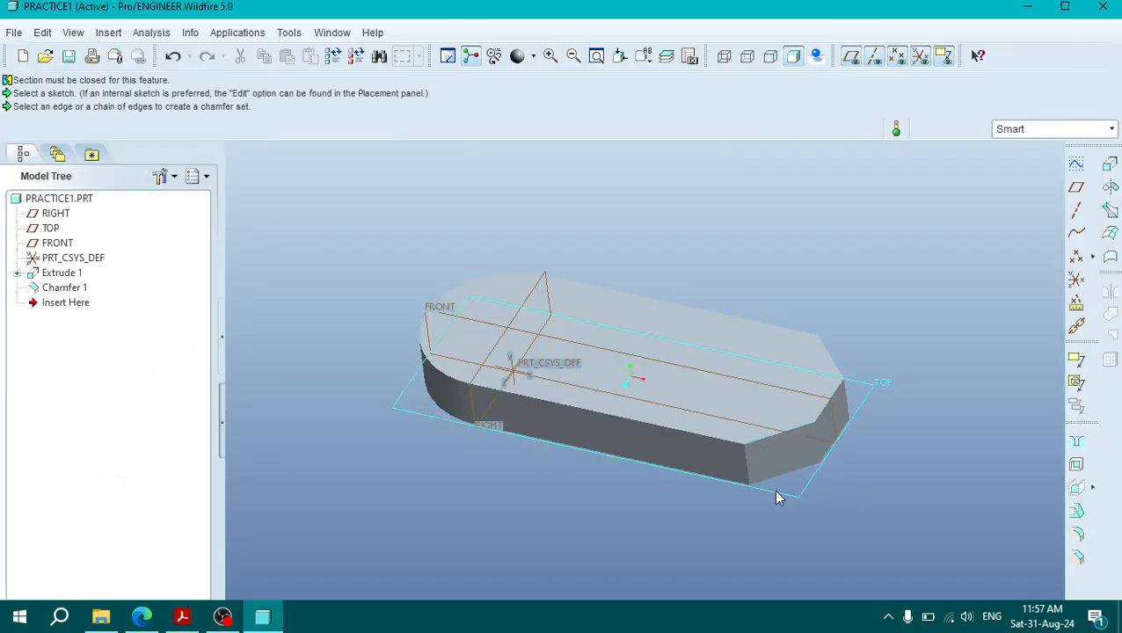
# Step: Examine the front view in the PDF drawing for the block's overall height and the raised portion, and return to the Pro/ENGINEER model
pyautogui.click(198, 620)
pyautogui.scroll(4, 273, 313)
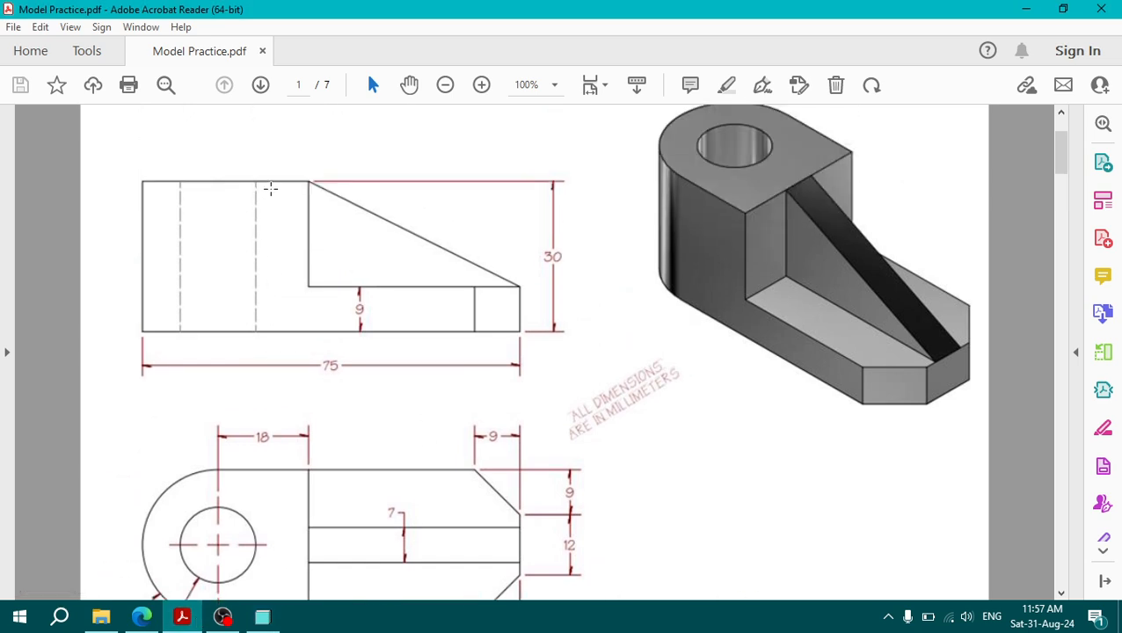
pyautogui.moveTo(527, 246); pyautogui.dragTo(570, 274)
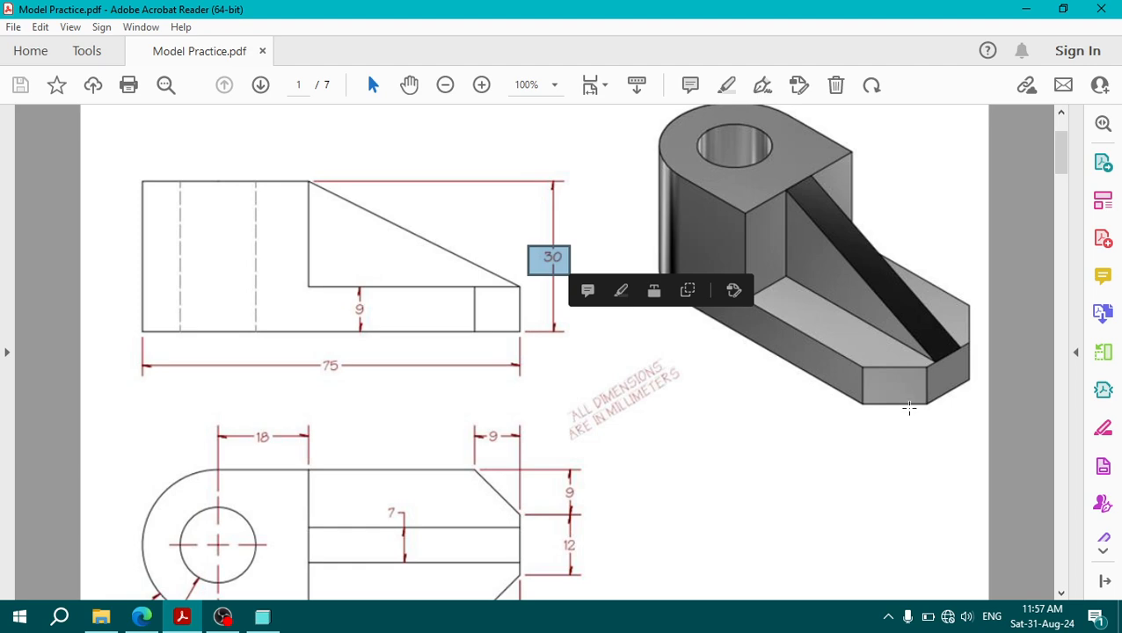
pyautogui.click(909, 388)
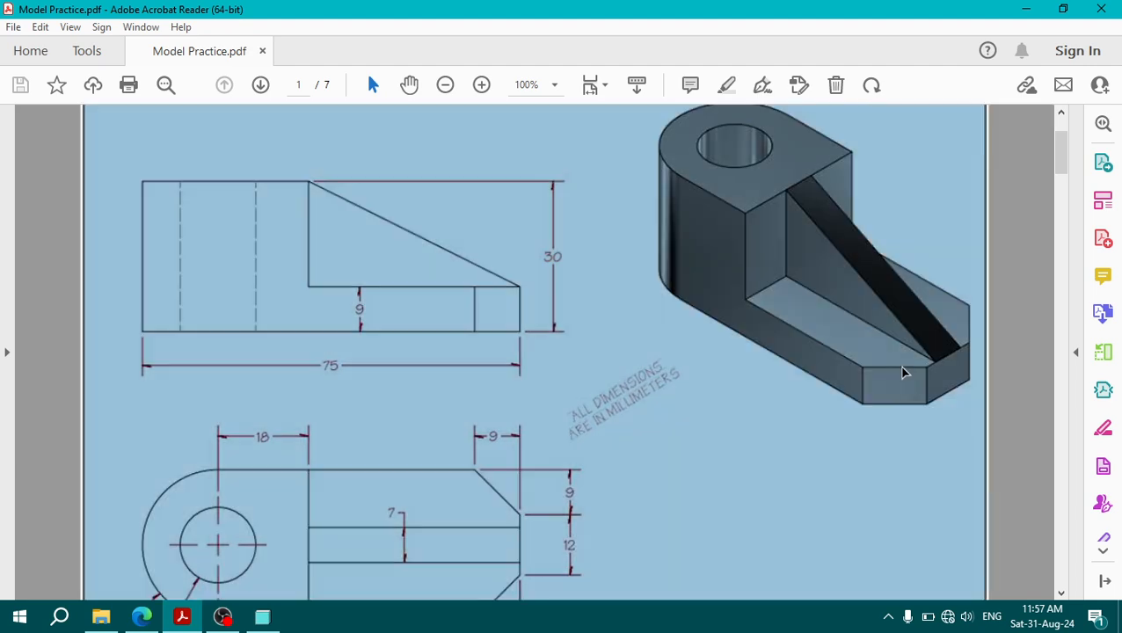
pyautogui.click(904, 372)
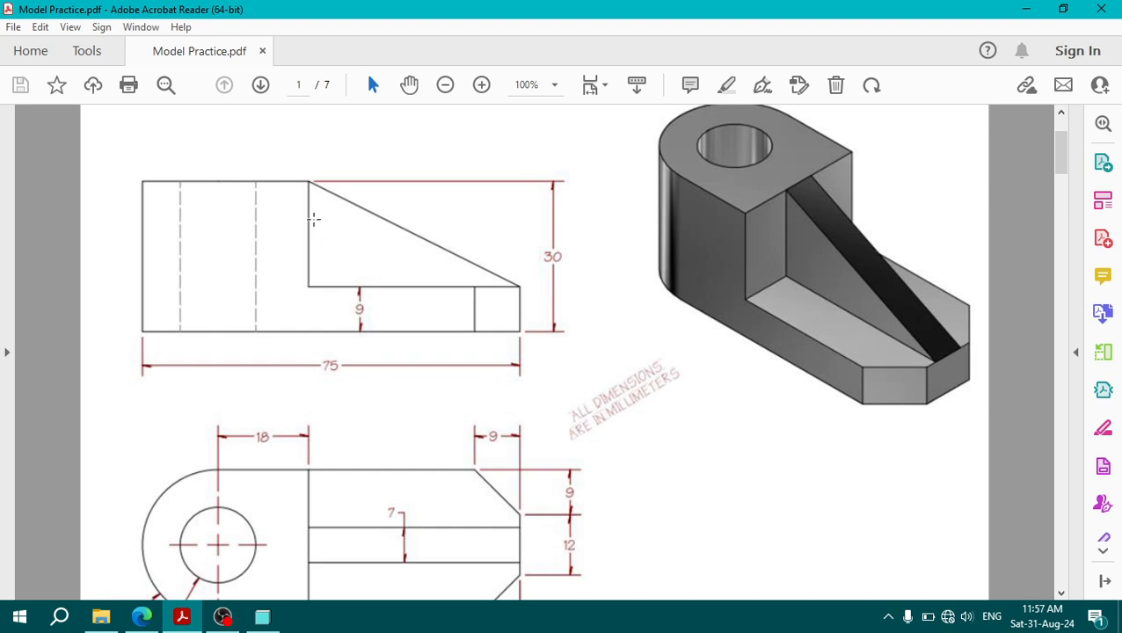
pyautogui.moveTo(308, 183); pyautogui.dragTo(323, 287)
pyautogui.click(561, 265)
pyautogui.click(408, 308)
pyautogui.click(262, 616)
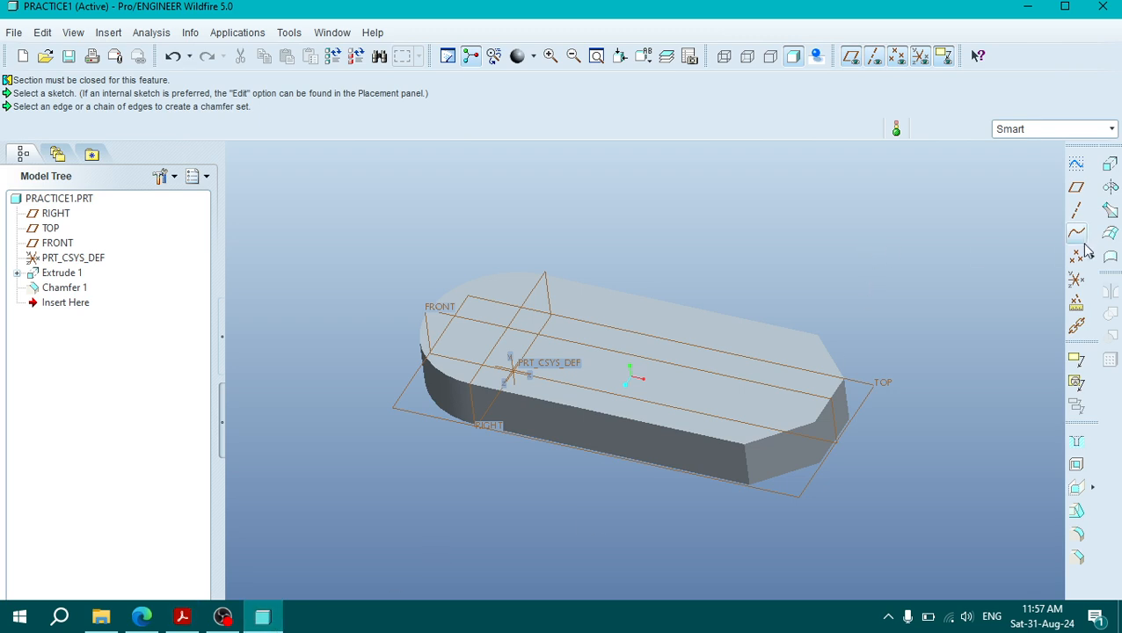
# Step: Start a new extrusion and define its internal sketch on the top face of the base
pyautogui.click(1110, 165)
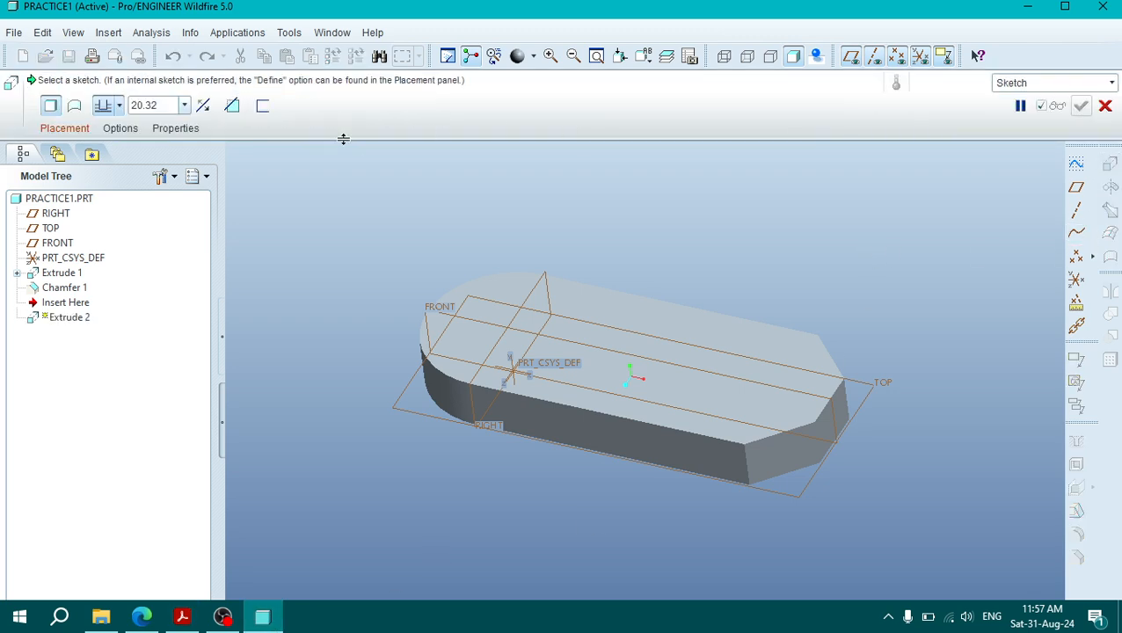
pyautogui.click(65, 128)
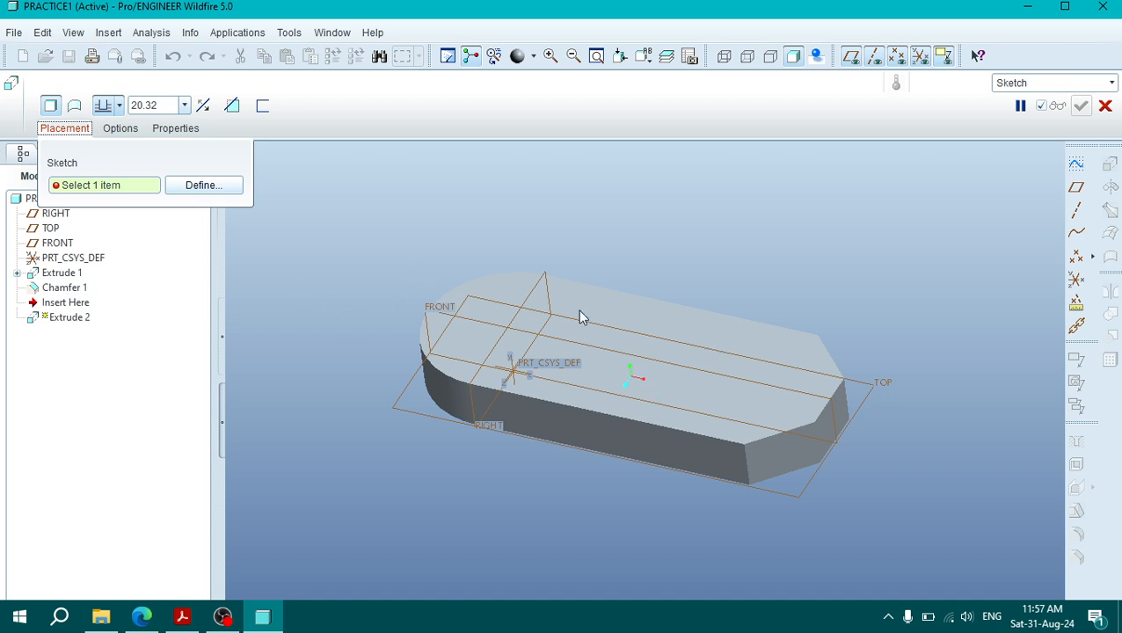
pyautogui.click(204, 185)
pyautogui.click(789, 345)
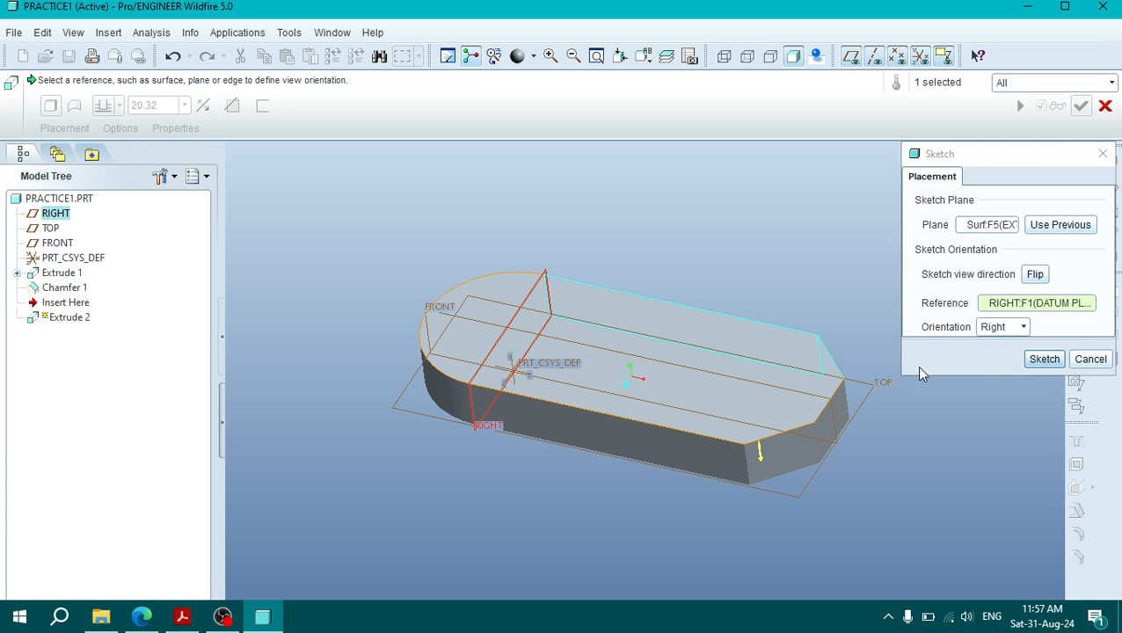
# Step: Try the TOP datum plane as the sketch plane instead of the base's top face, and clear that selection
pyautogui.click(984, 227)
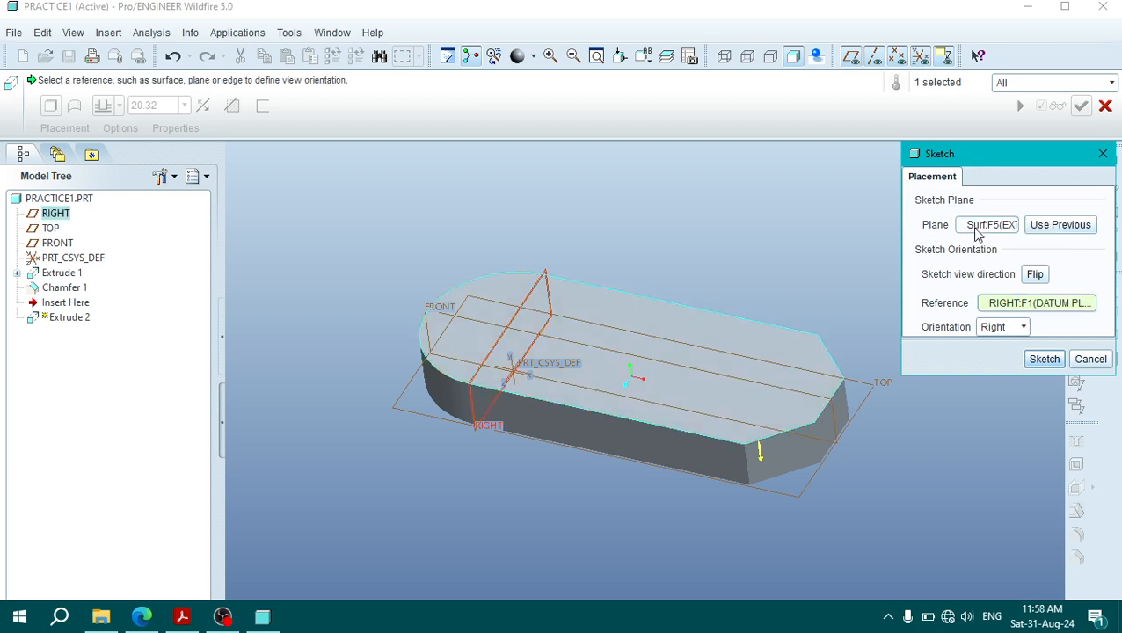
pyautogui.click(978, 227)
pyautogui.rightClick(998, 231)
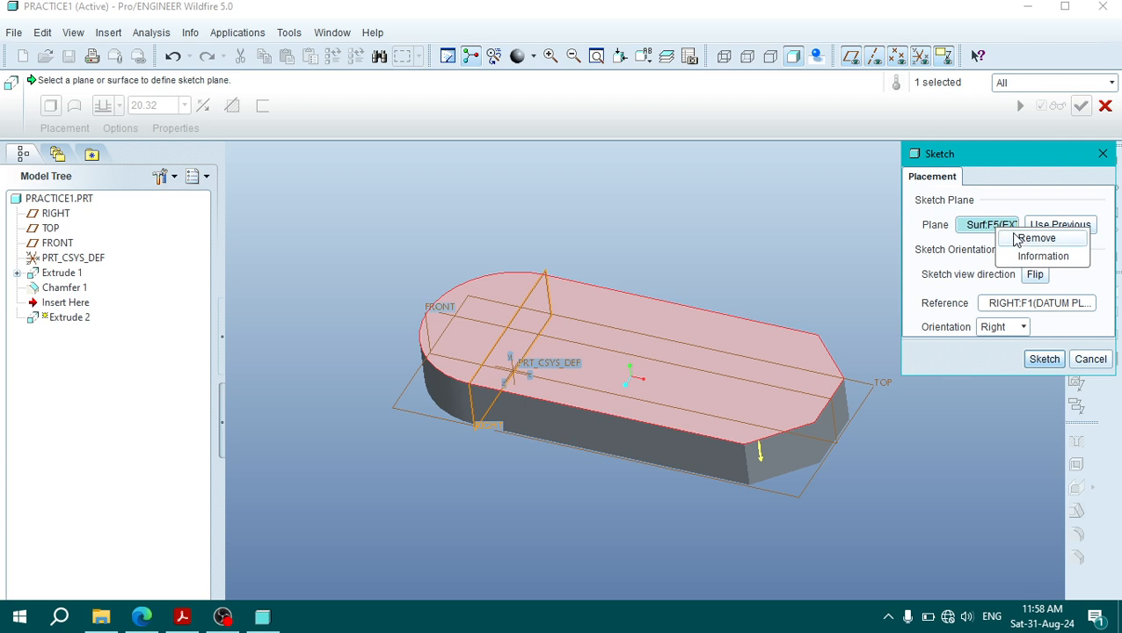
pyautogui.click(1035, 238)
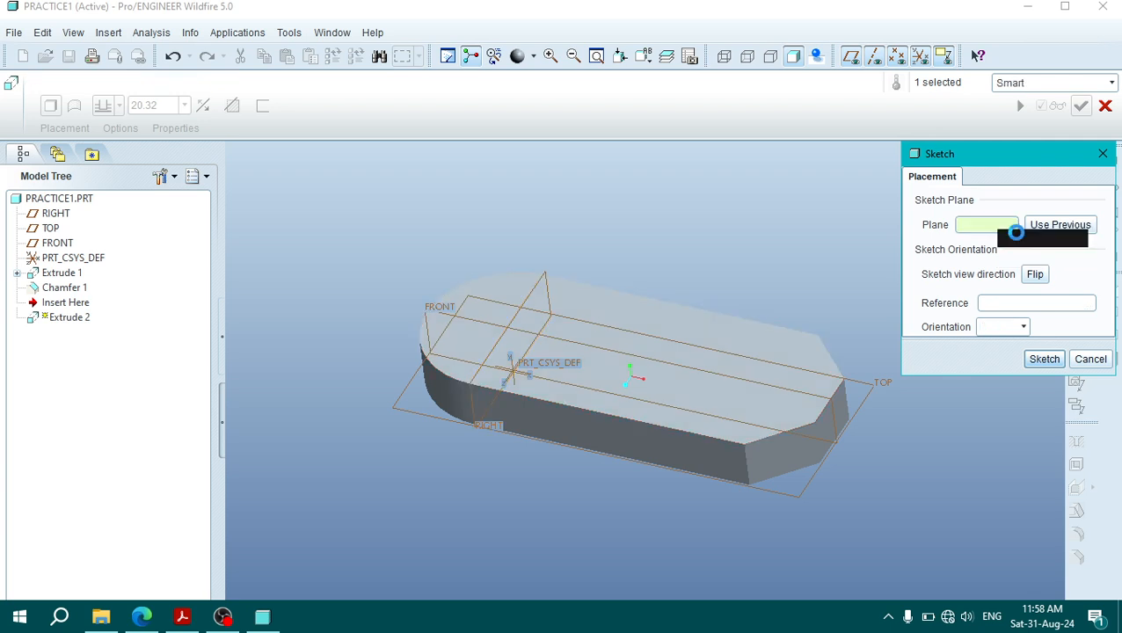
pyautogui.click(885, 385)
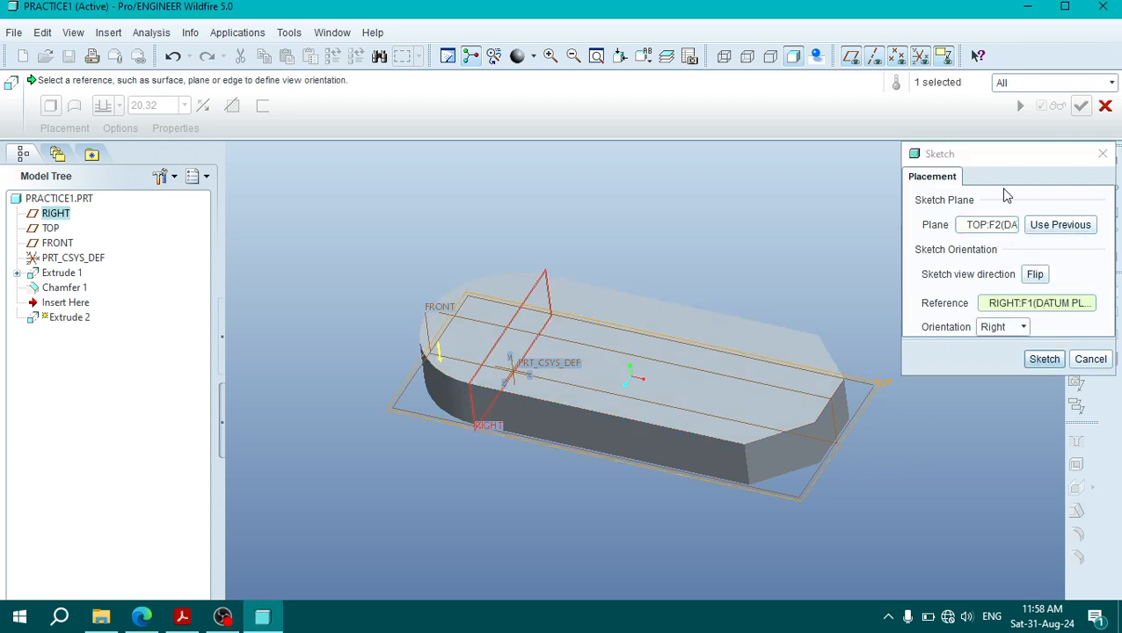
pyautogui.rightClick(990, 233)
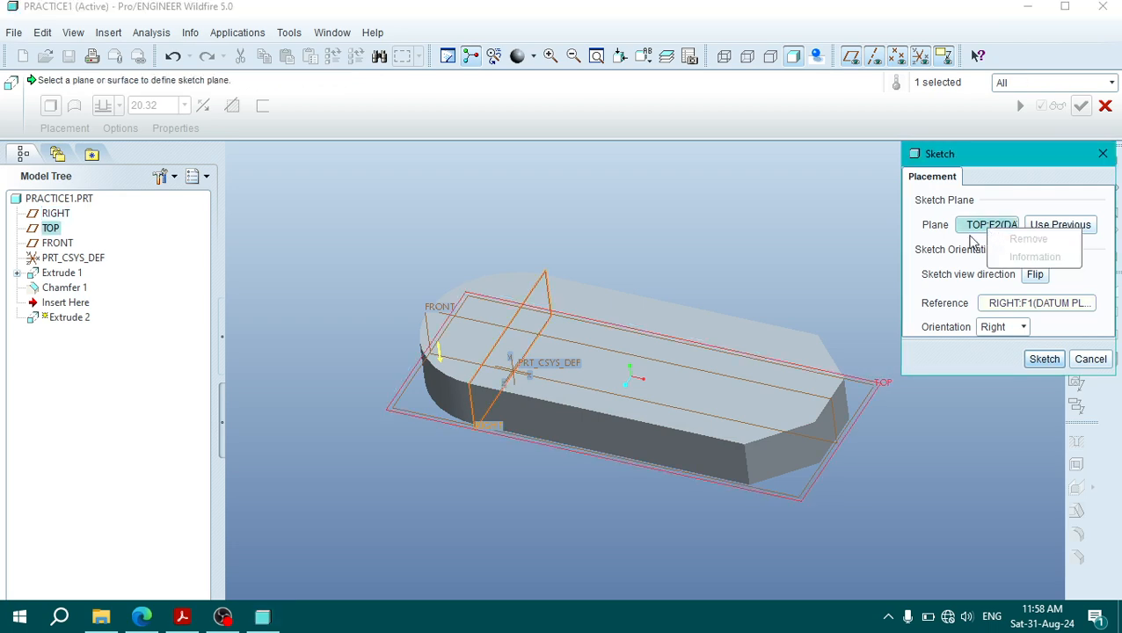
pyautogui.click(986, 227)
pyautogui.rightClick(985, 227)
pyautogui.click(1007, 228)
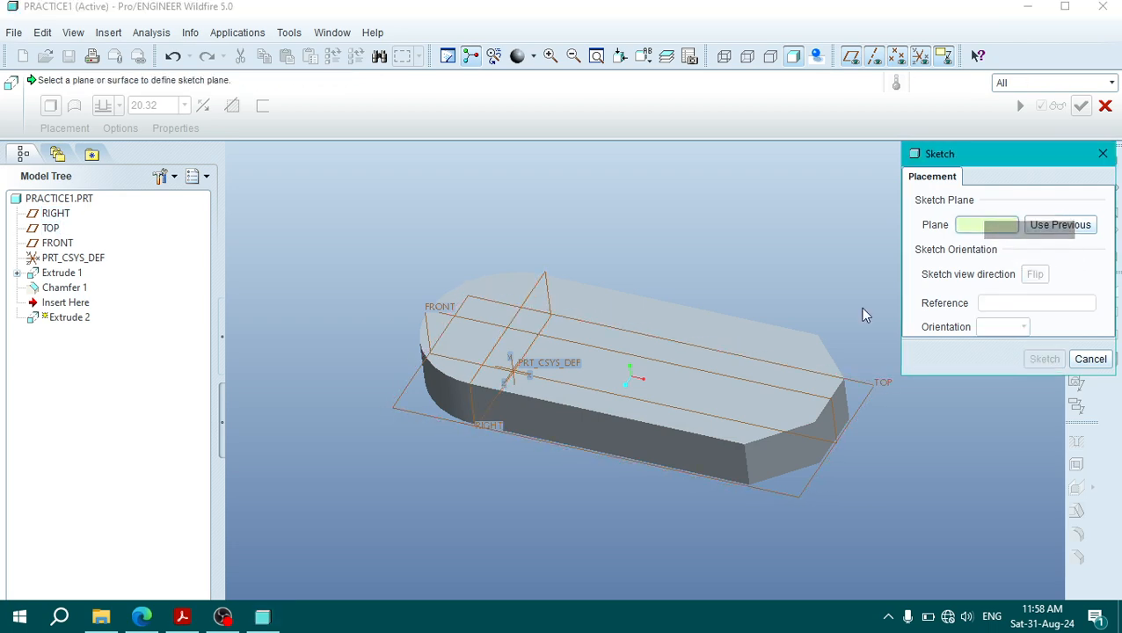
# Step: Pick the base's top face as the sketch plane and enter the sketch with the RIGHT datum plane as orientation reference
pyautogui.click(782, 344)
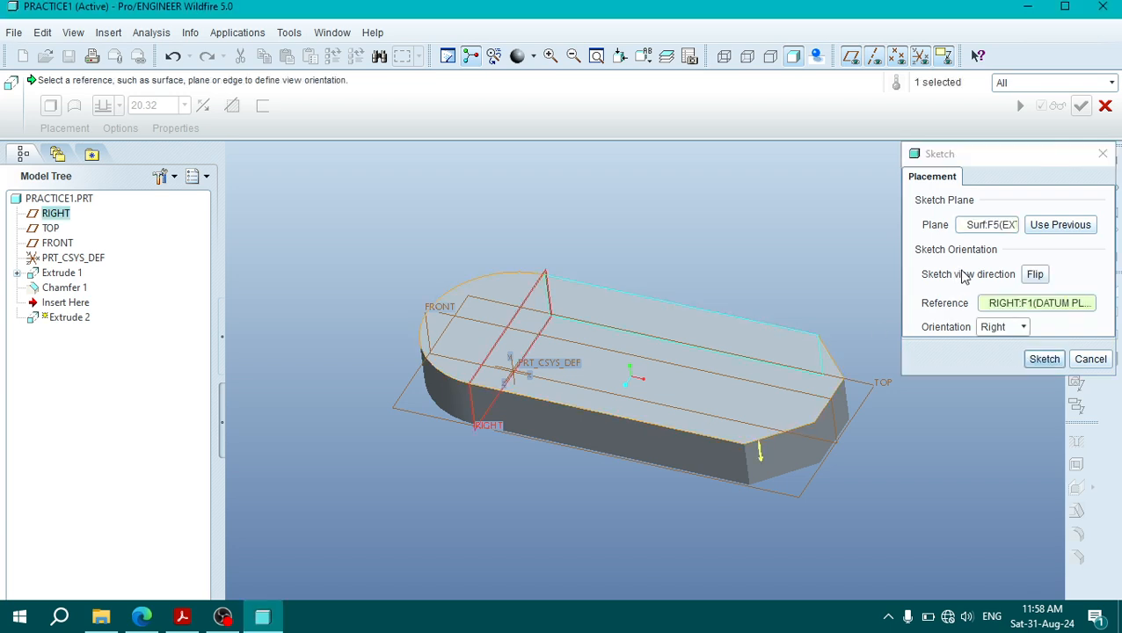
pyautogui.click(1045, 359)
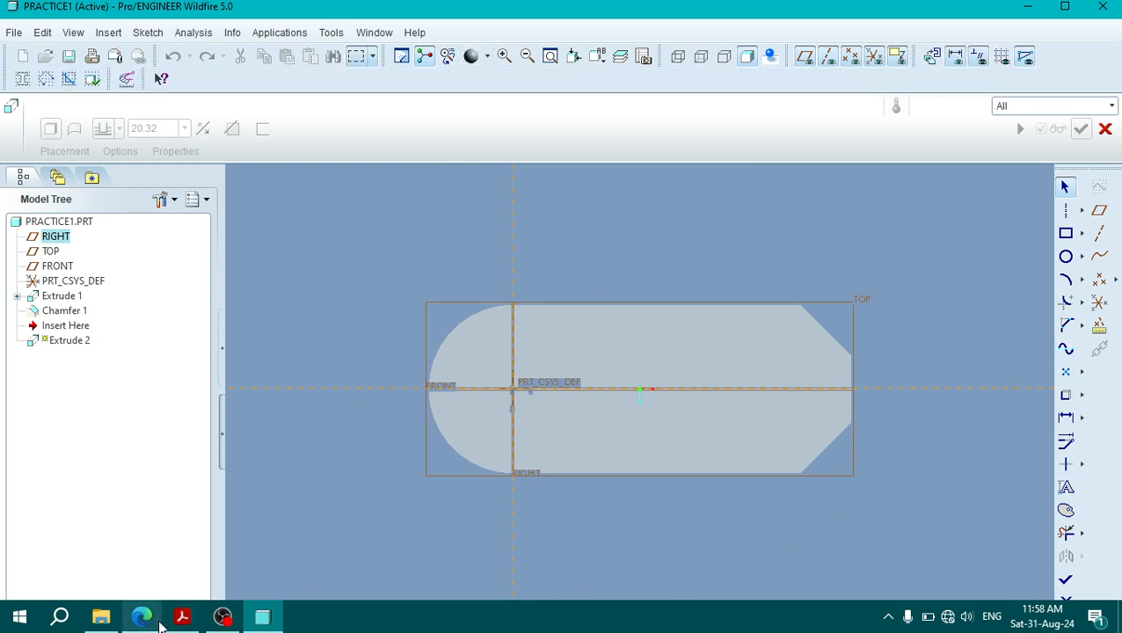
# Step: Switch to the Model Practice.pdf drawing in Acrobat Reader to view the Fixture Block's front view
pyautogui.moveTo(212, 624)
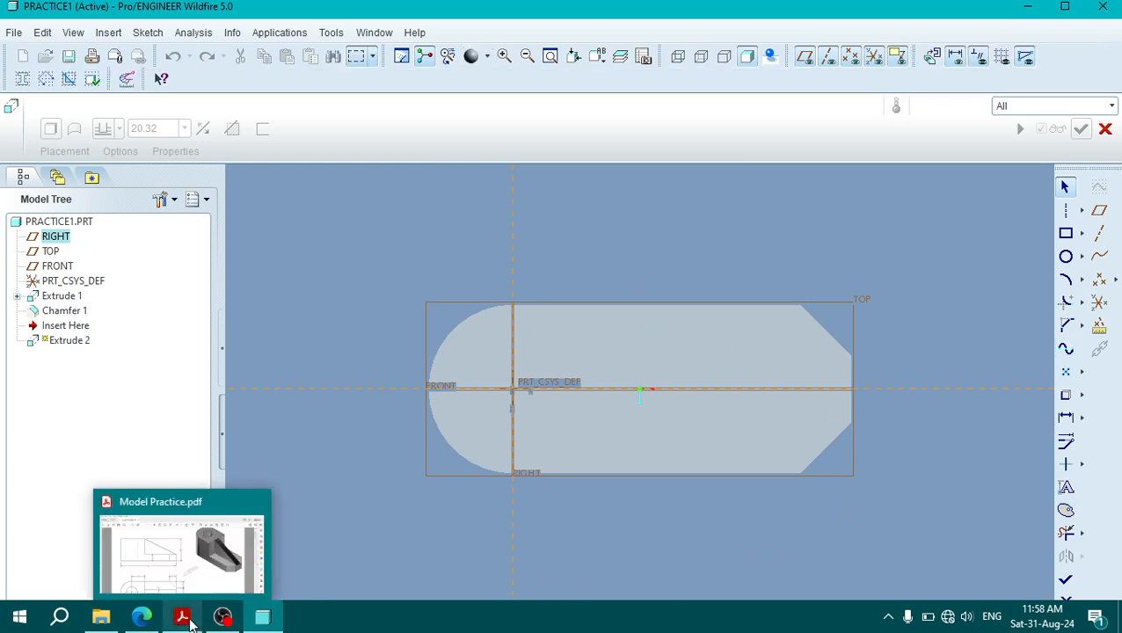
pyautogui.click(190, 621)
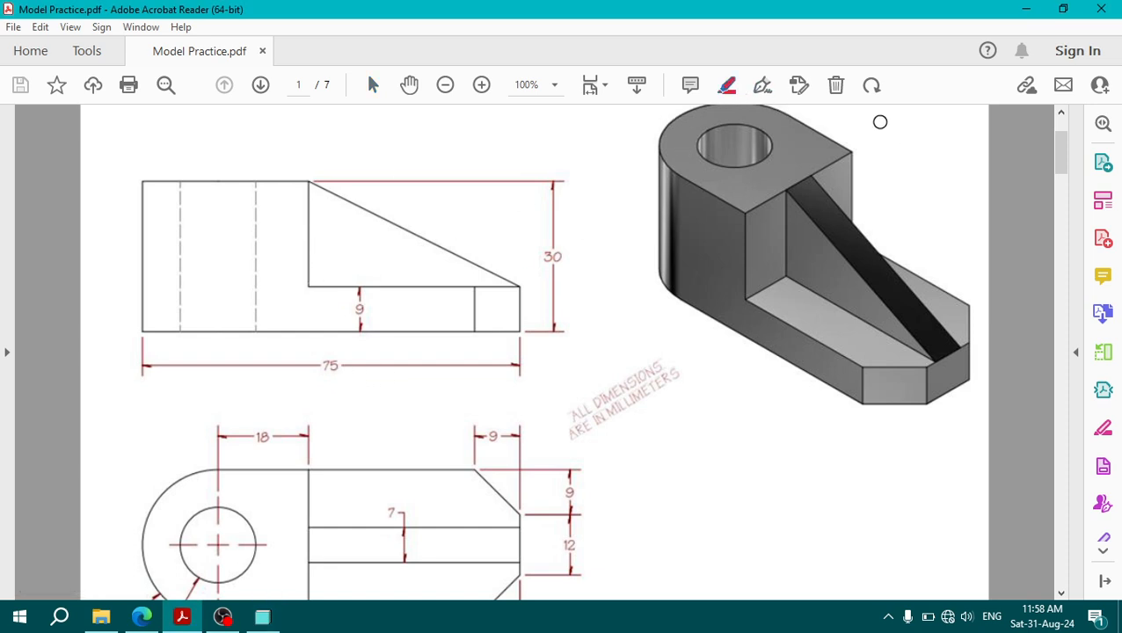
pyautogui.click(762, 85)
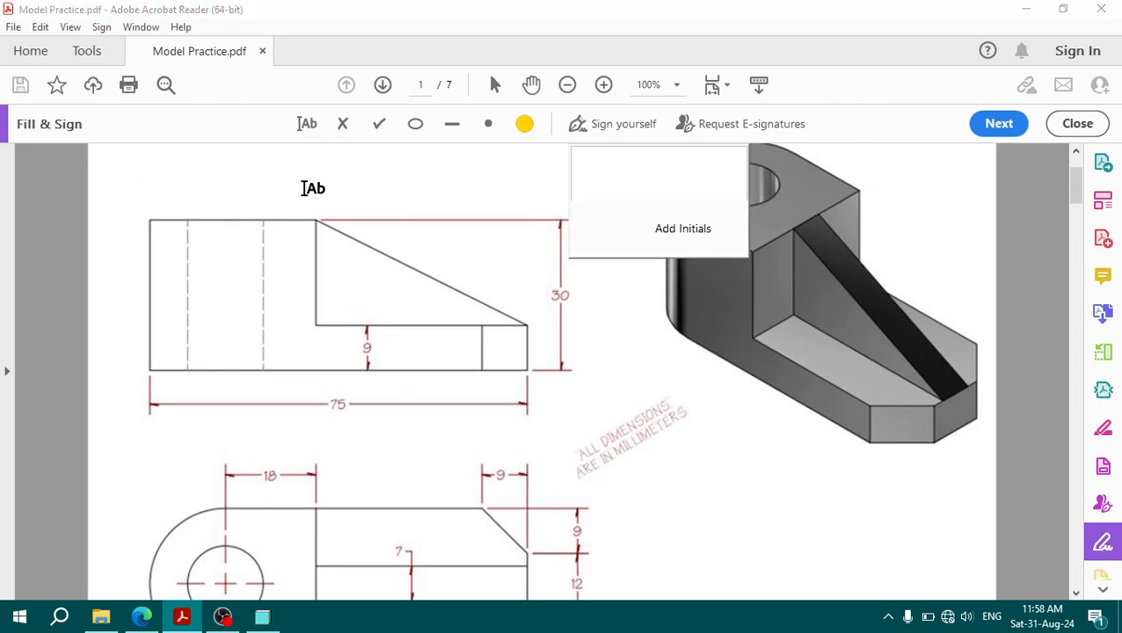
pyautogui.click(1079, 127)
pyautogui.click(1071, 130)
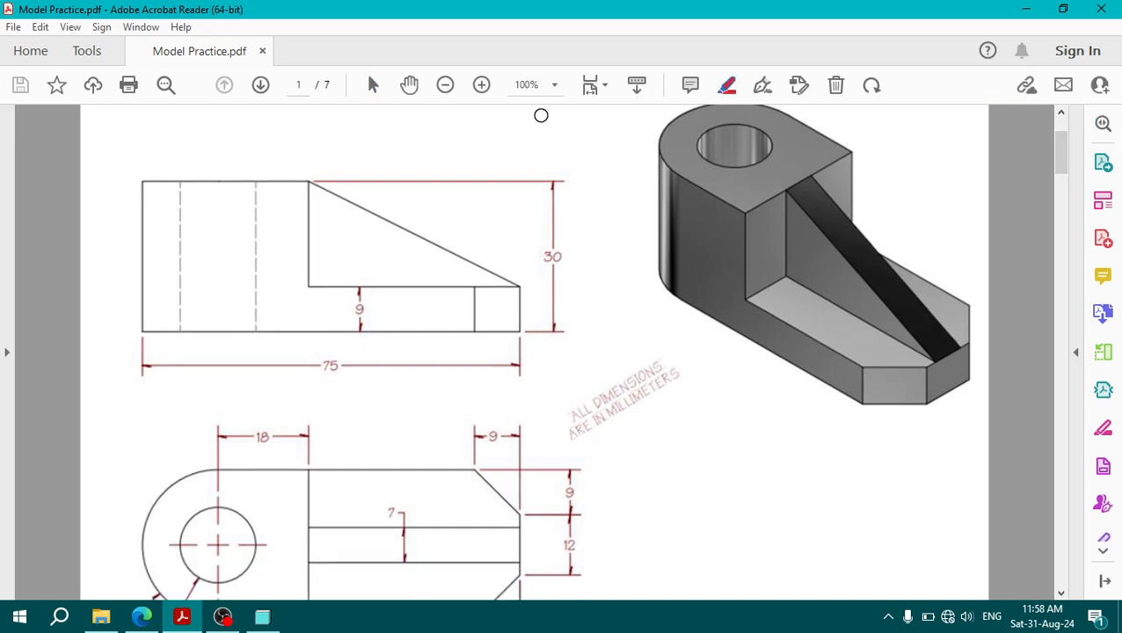
pyautogui.click(727, 85)
pyautogui.moveTo(213, 181); pyautogui.dragTo(161, 177)
pyautogui.scroll(-1, 213, 289)
pyautogui.click(233, 290)
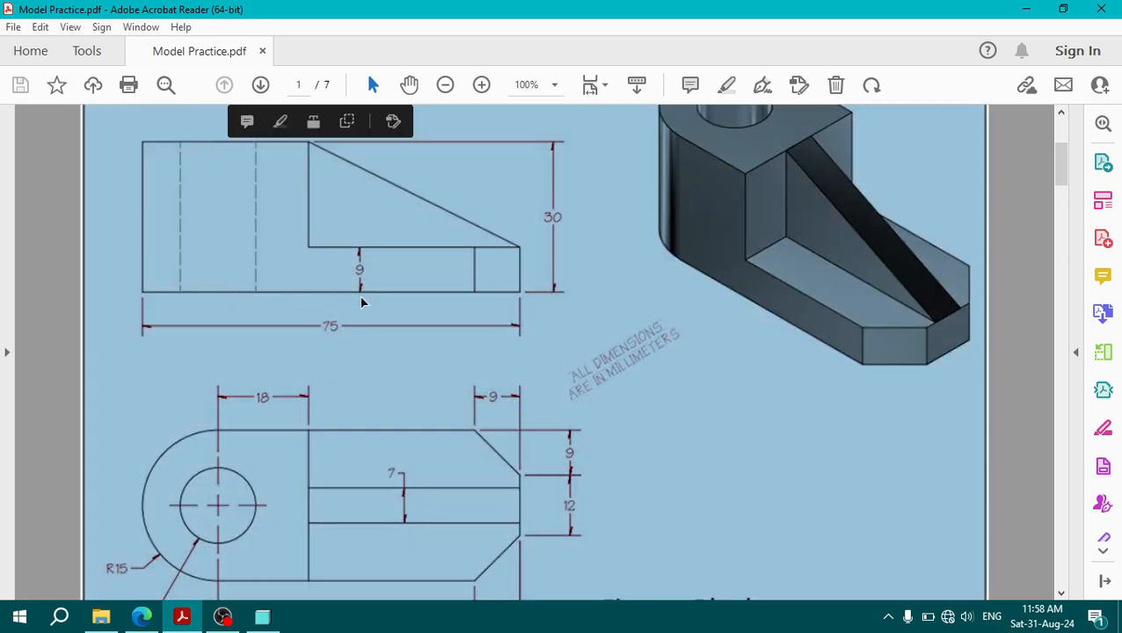
pyautogui.click(417, 394)
# Step: Examine the plan view in the PDF drawing for the raised block's outline, and return to the Pro/ENGINEER sketch
pyautogui.scroll(-2, 268, 467)
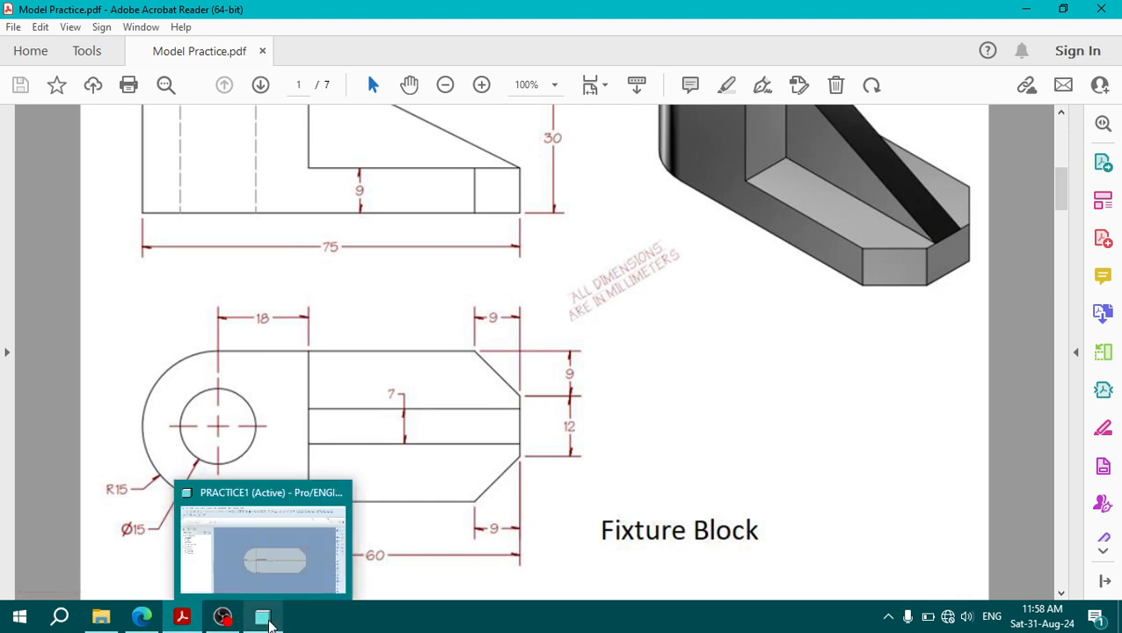
pyautogui.click(265, 619)
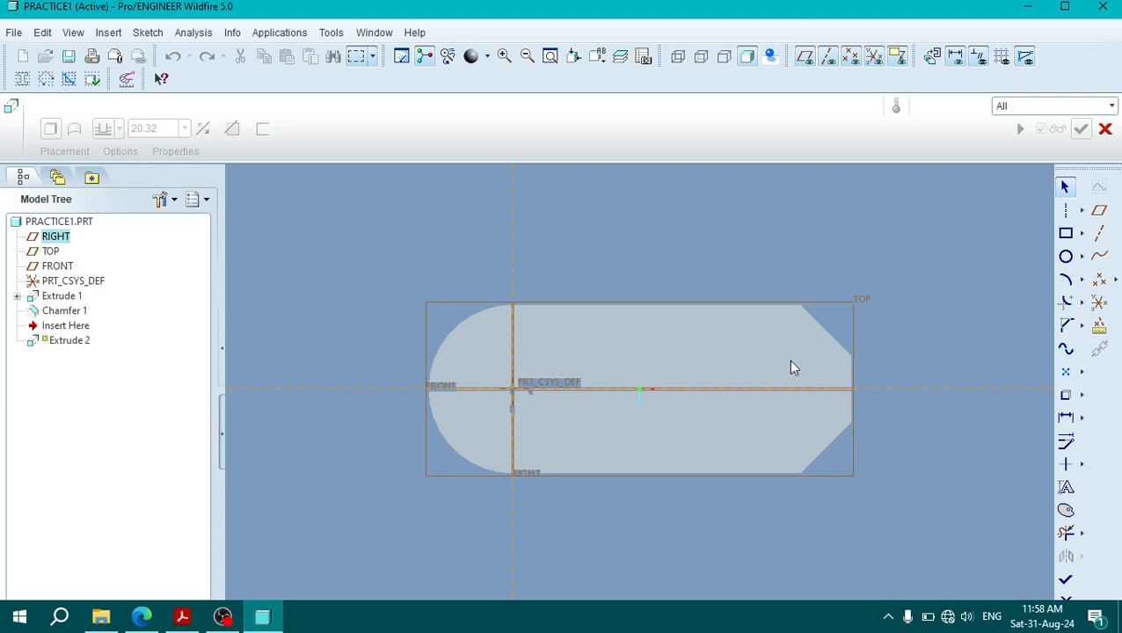
pyautogui.click(145, 33)
pyautogui.click(148, 34)
pyautogui.click(146, 34)
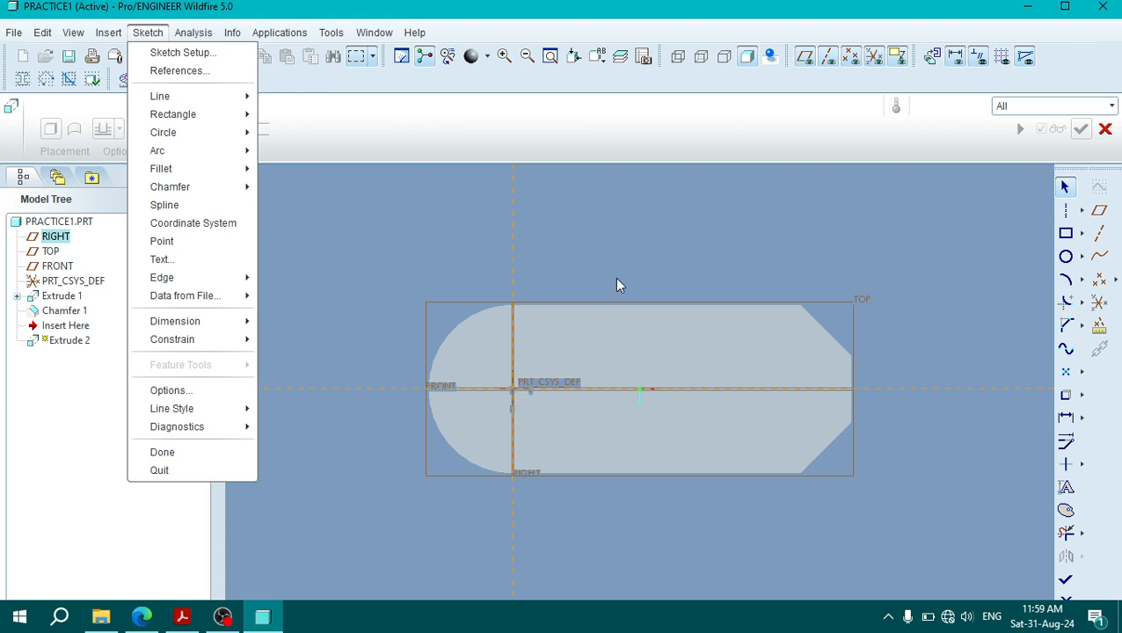
pyautogui.click(650, 298)
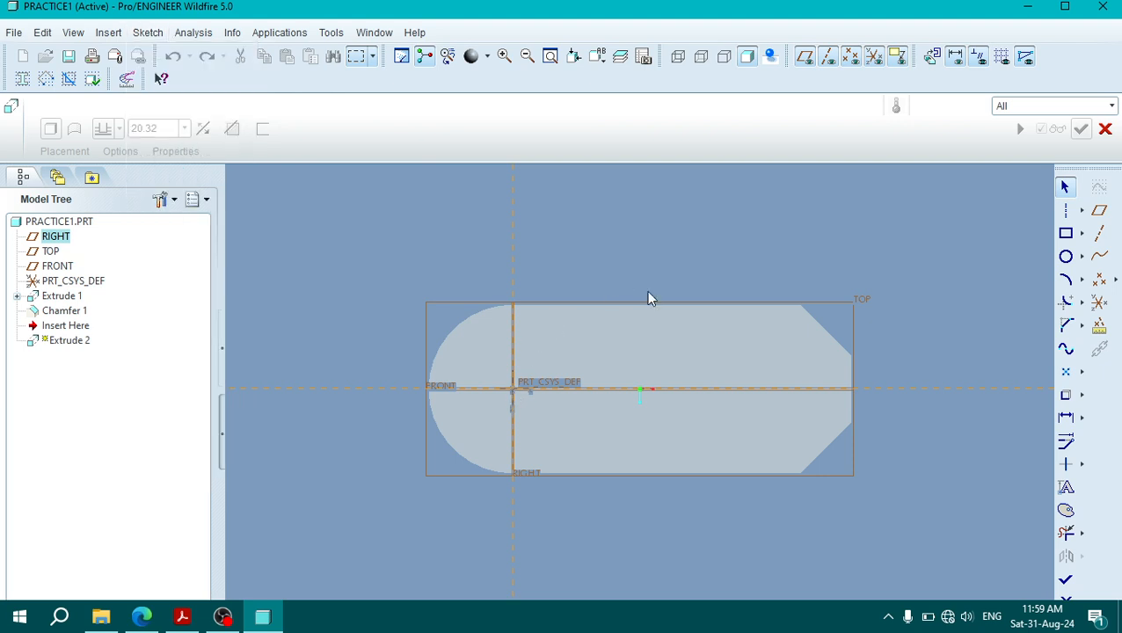
# Step: Project the base's rounded end edge into the sketch as an arc with the Use edge tool, single type
pyautogui.click(1082, 395)
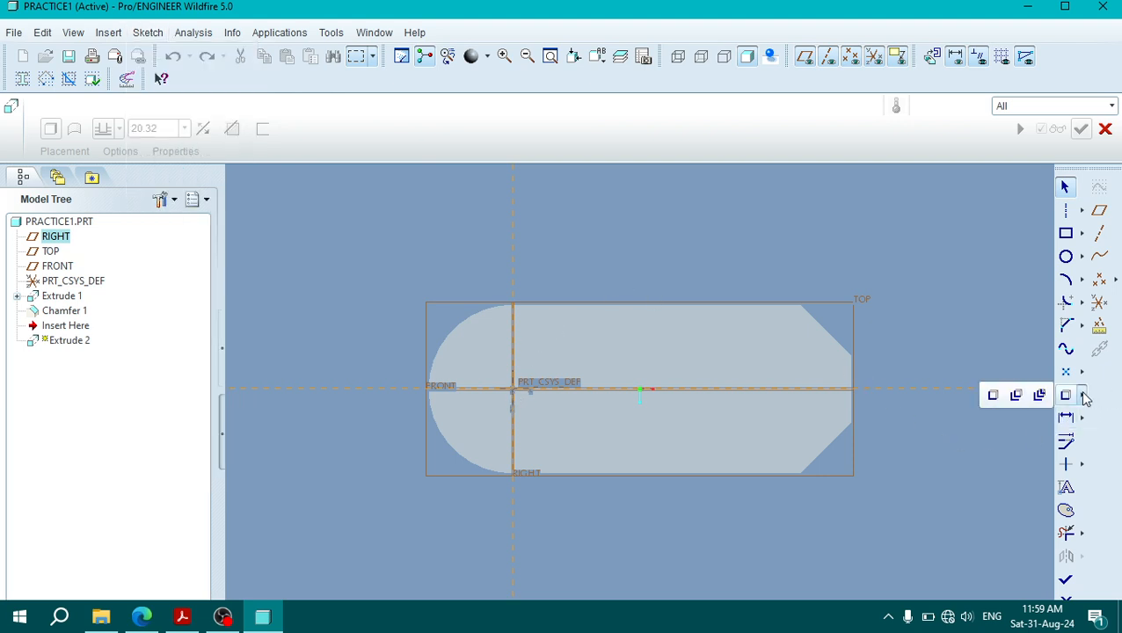
pyautogui.click(992, 396)
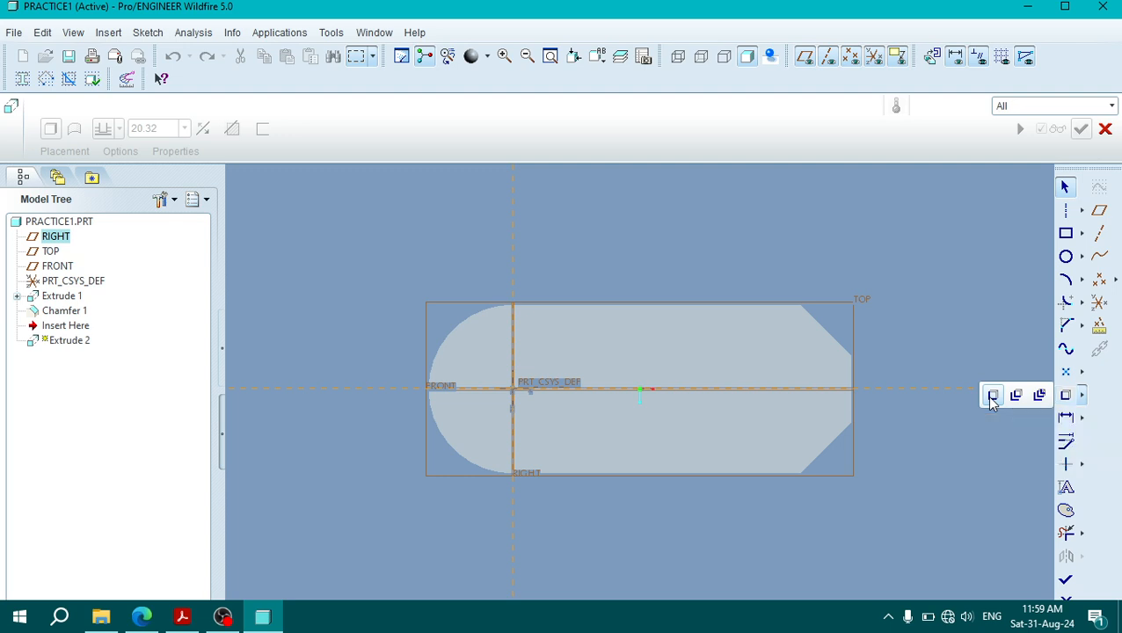
pyautogui.click(454, 342)
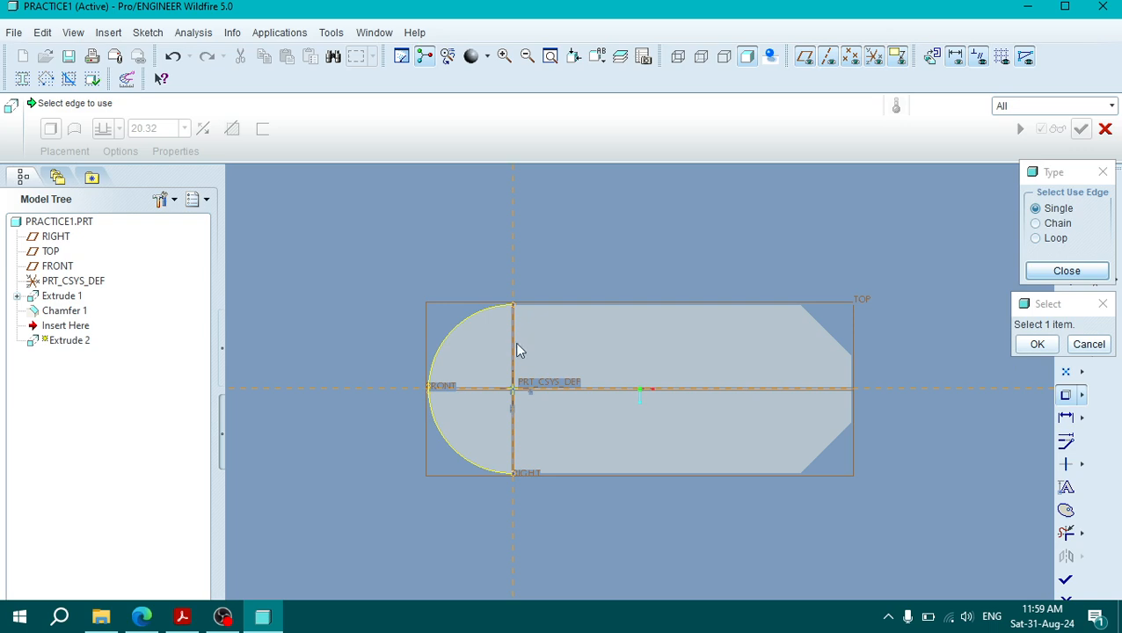
pyautogui.middleClick(668, 229)
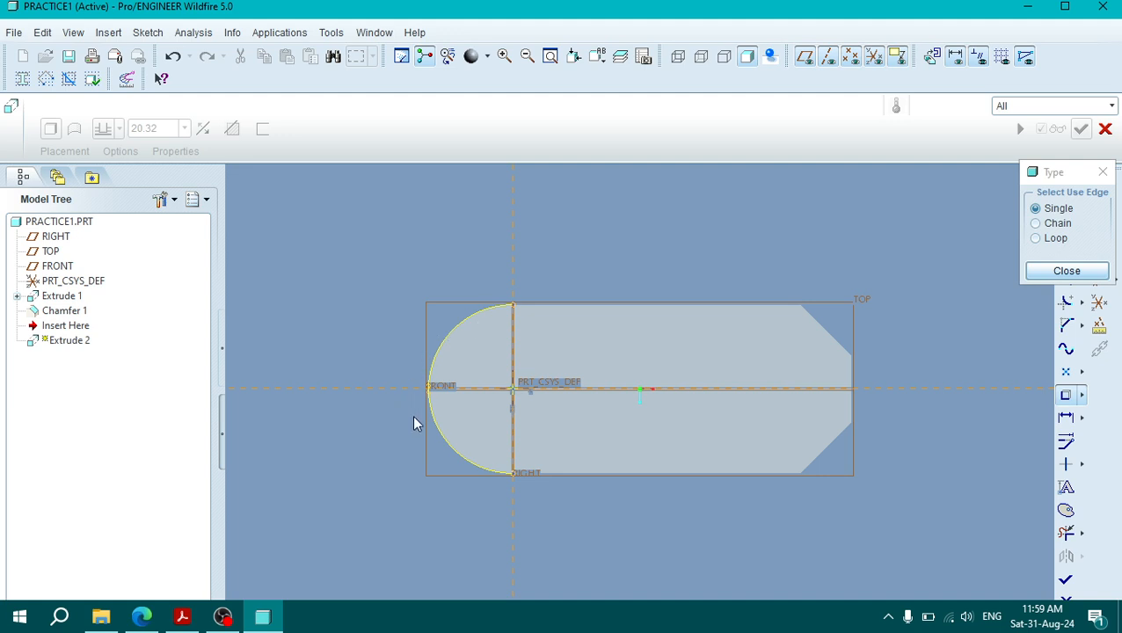
pyautogui.click(1065, 271)
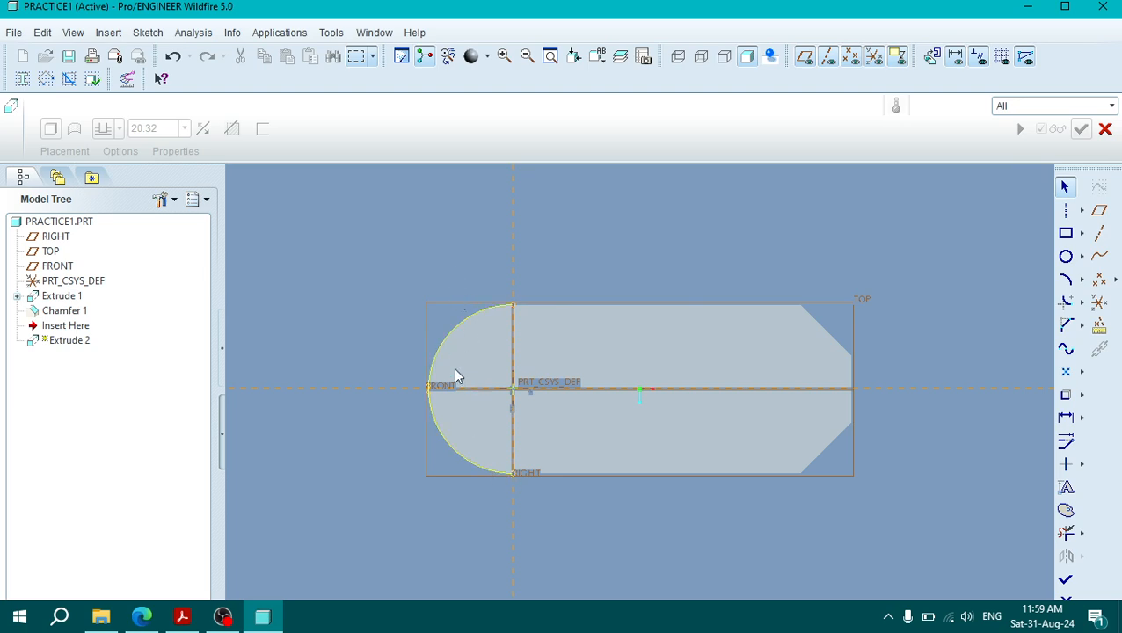
pyautogui.hotkey('ctrl', 'd')
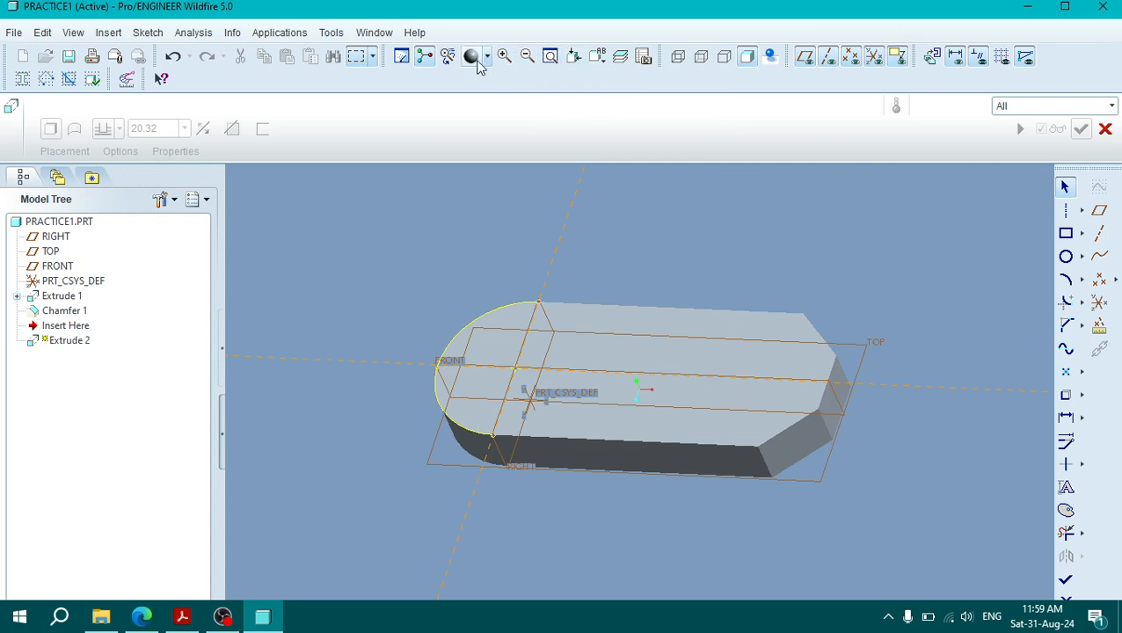
pyautogui.click(931, 58)
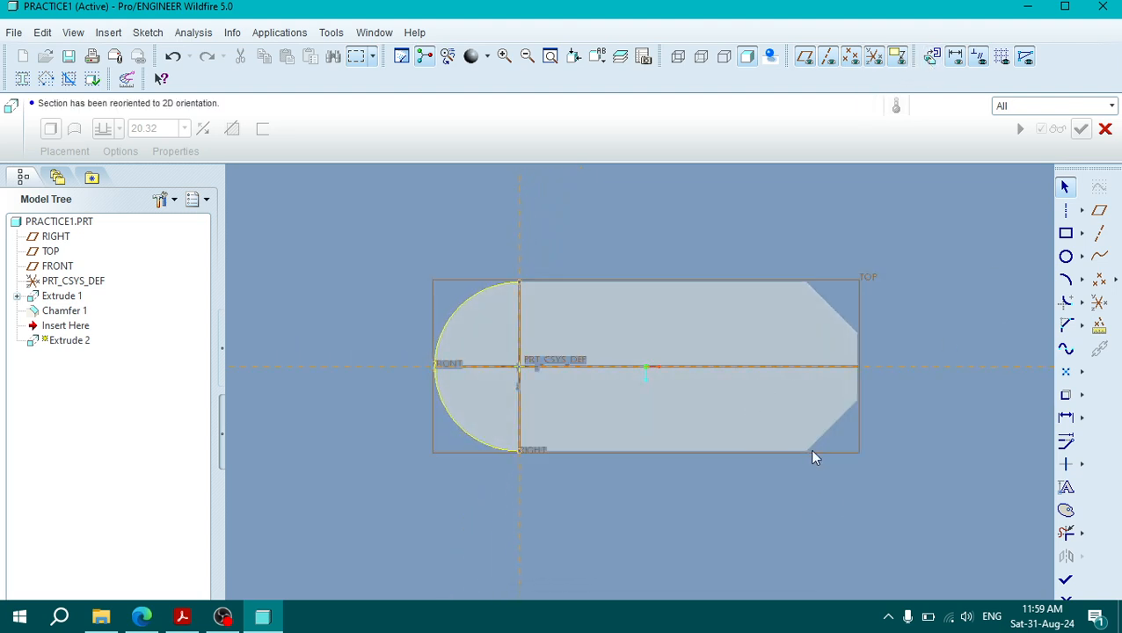
pyautogui.moveTo(777, 413)
pyautogui.mouseDown(button='middle')
pyautogui.moveTo(759, 381)
pyautogui.moveTo(764, 419)
pyautogui.mouseUp(button='middle')
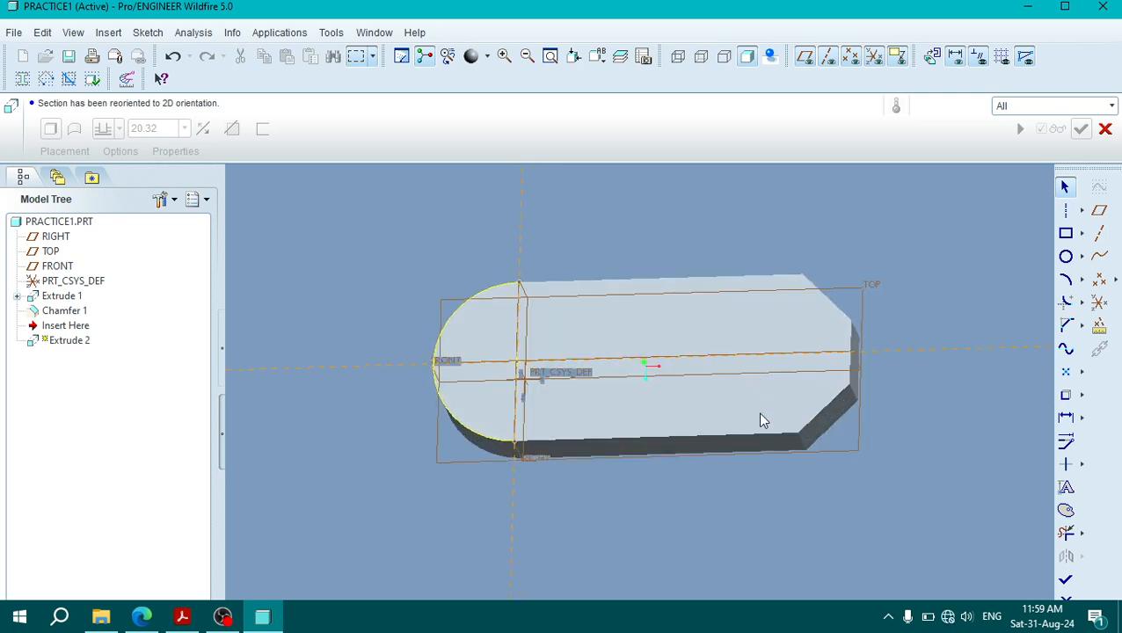
pyautogui.moveTo(721, 358); pyautogui.dragTo(770, 443, button='middle')
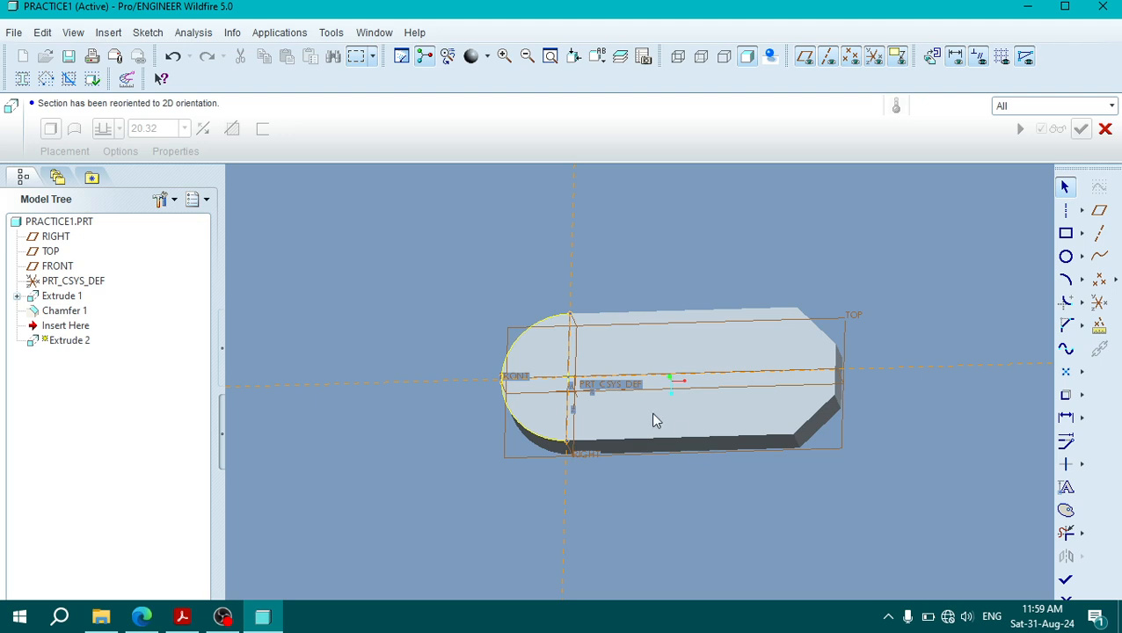
pyautogui.moveTo(680, 295); pyautogui.dragTo(737, 253, button='middle')
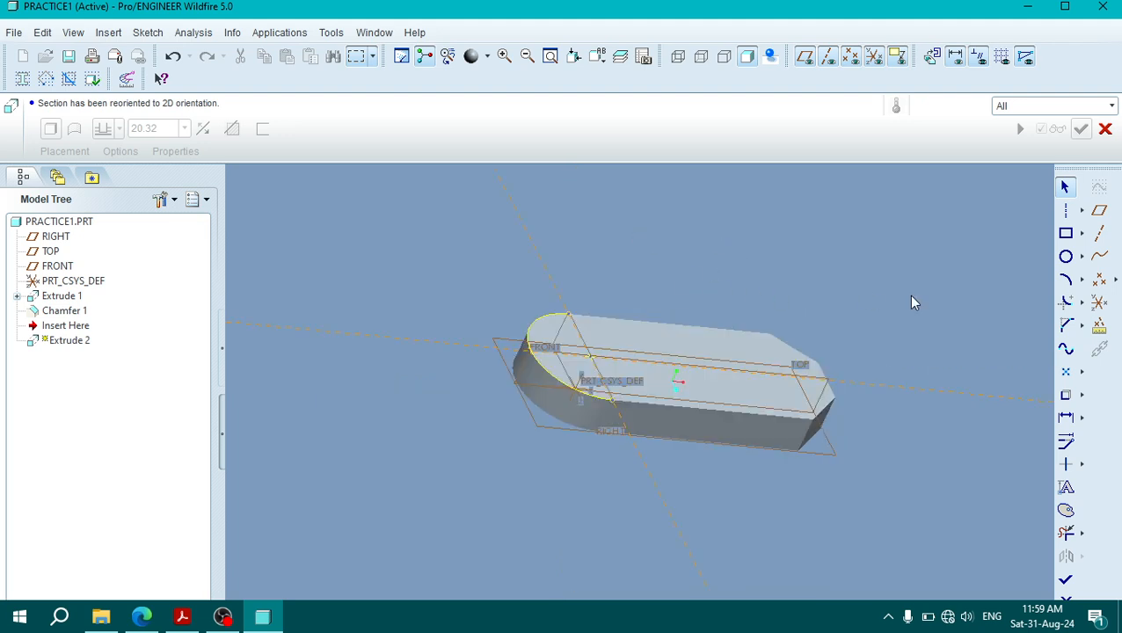
pyautogui.click(933, 65)
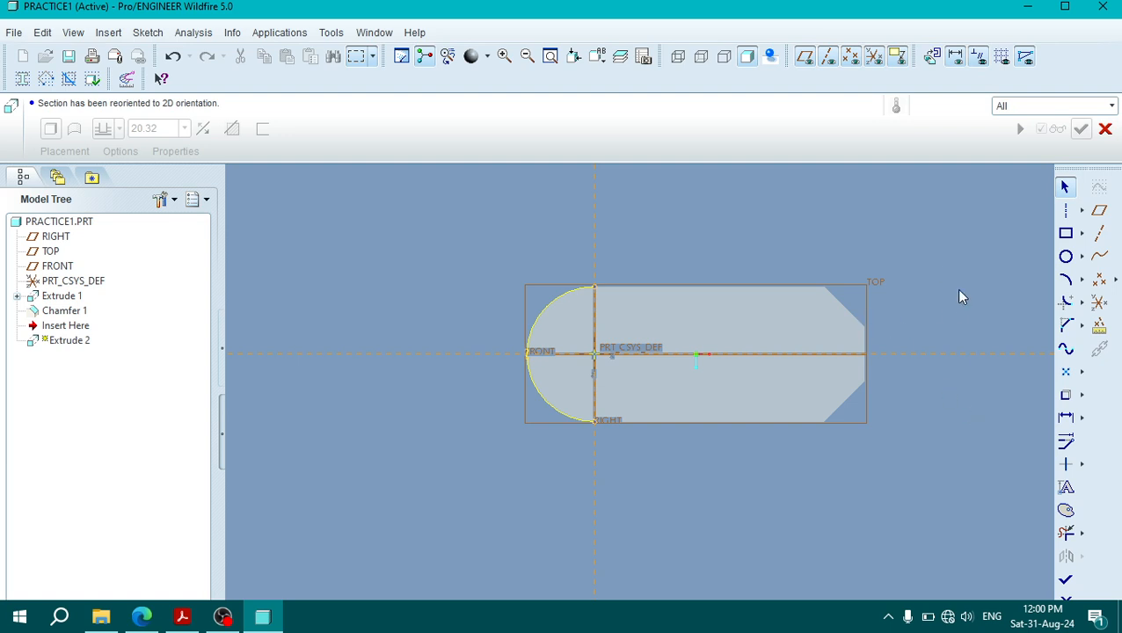
# Step: Check the plan view in the PDF drawing, and sketch a rectangle about 10.9 mm long from the arc's end across the base's full width
pyautogui.click(183, 617)
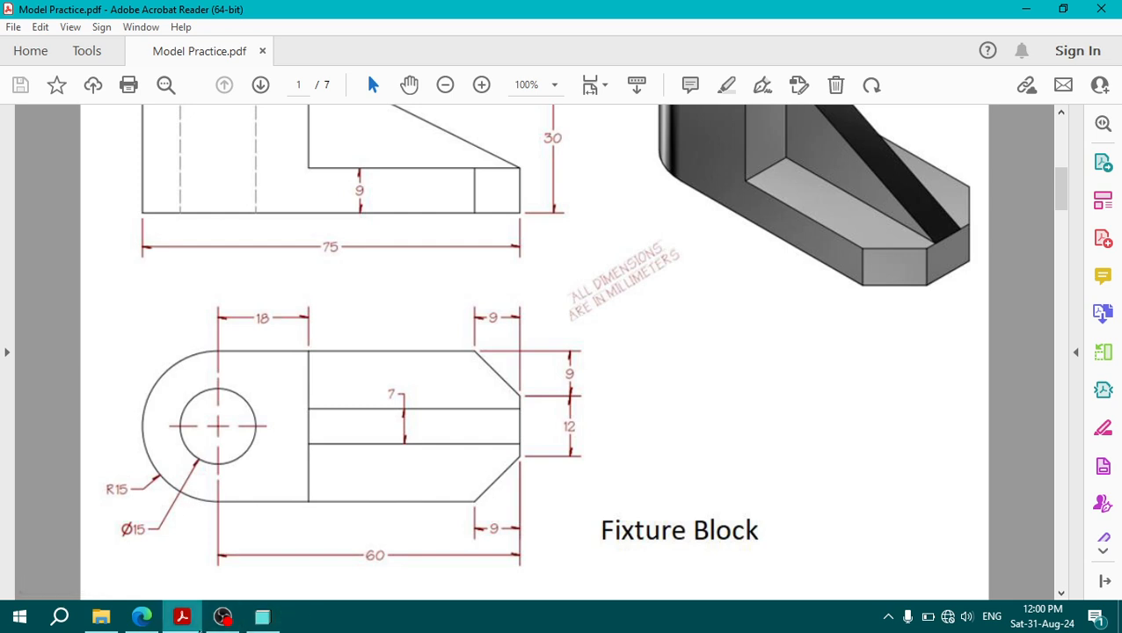
pyautogui.click(179, 619)
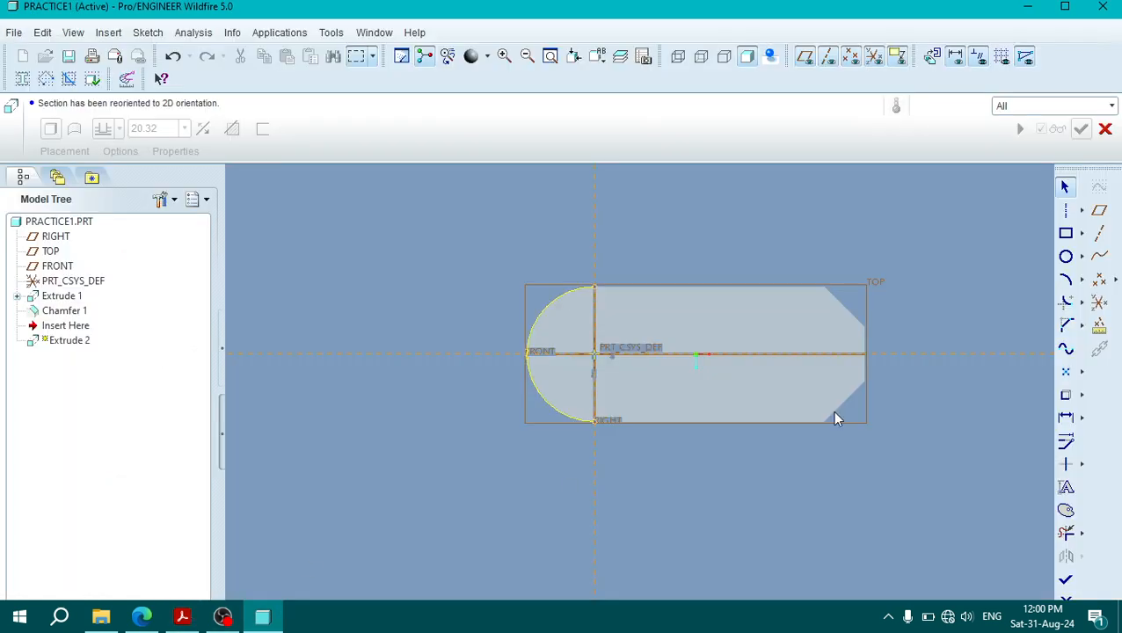
pyautogui.click(1066, 236)
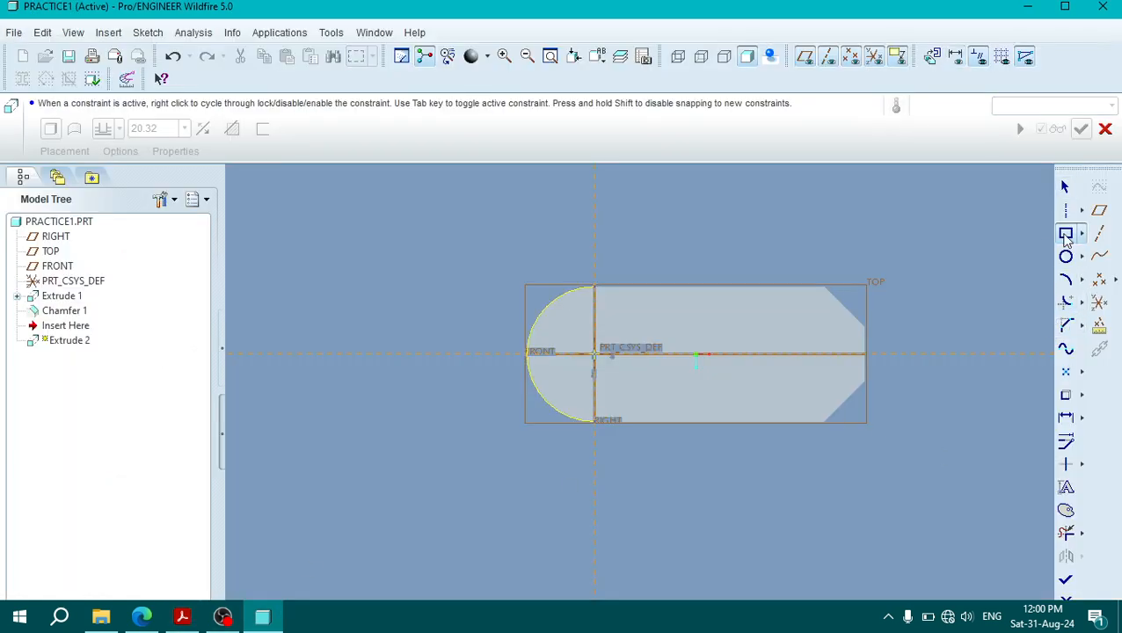
pyautogui.click(593, 289)
pyautogui.click(642, 422)
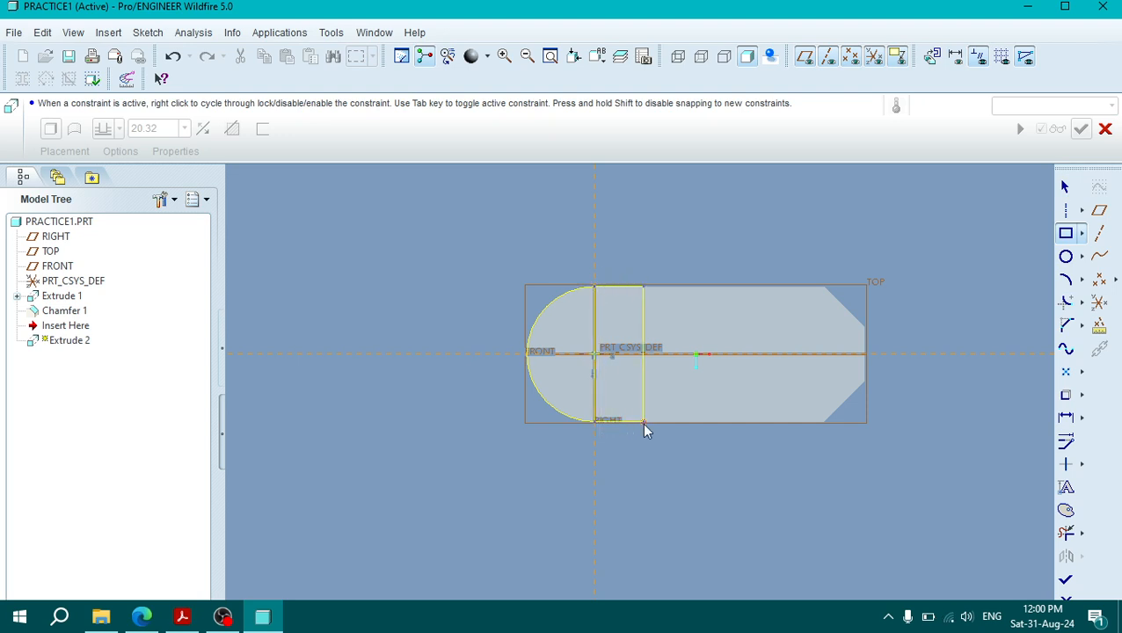
pyautogui.middleClick(619, 235)
# Step: Set the rectangle's length from the RIGHT plane to 18 mm
pyautogui.doubleClick(609, 284)
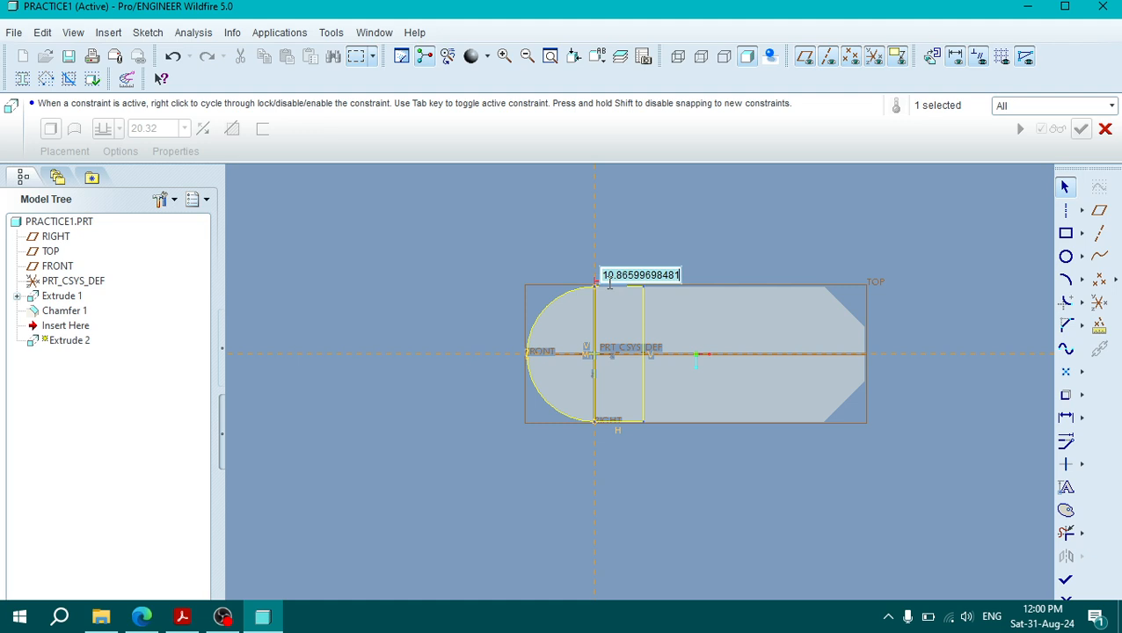
pyautogui.write('18')
pyautogui.press('Return')
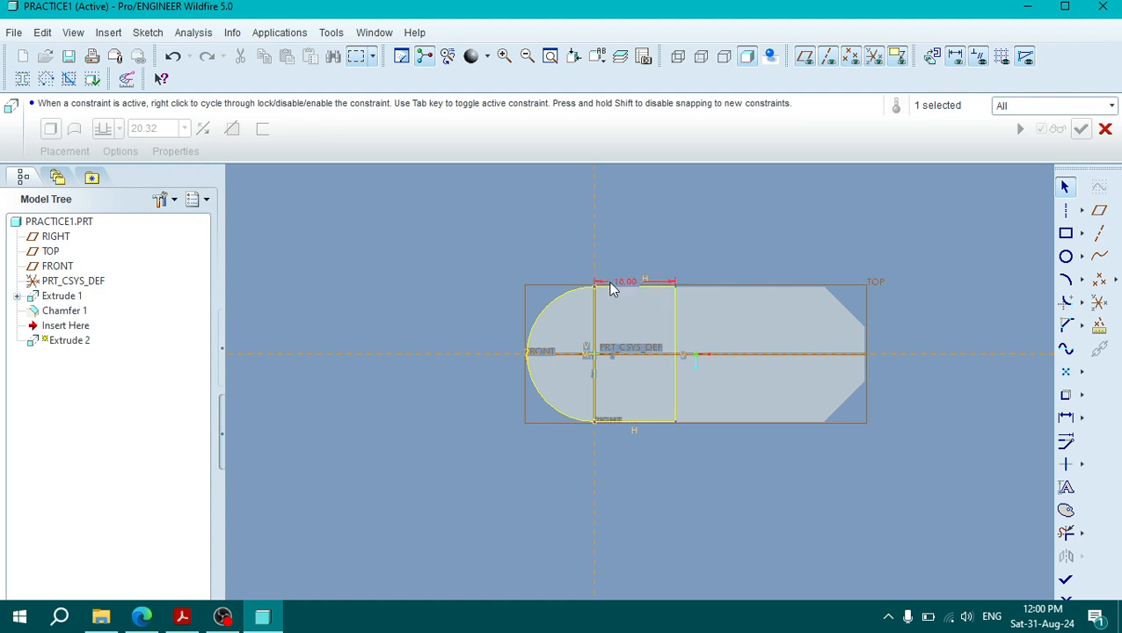
pyautogui.click(776, 239)
# Step: Trim away the rectangle's side between the arc's endpoints to leave one closed outline, and finish the sketch
pyautogui.click(1066, 580)
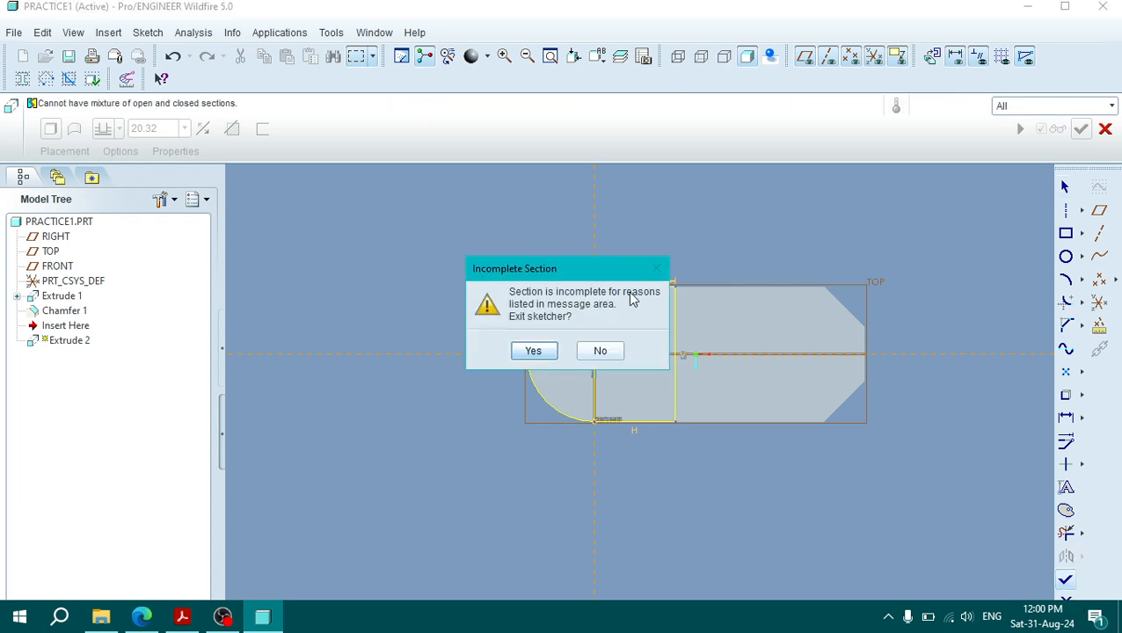
pyautogui.click(601, 352)
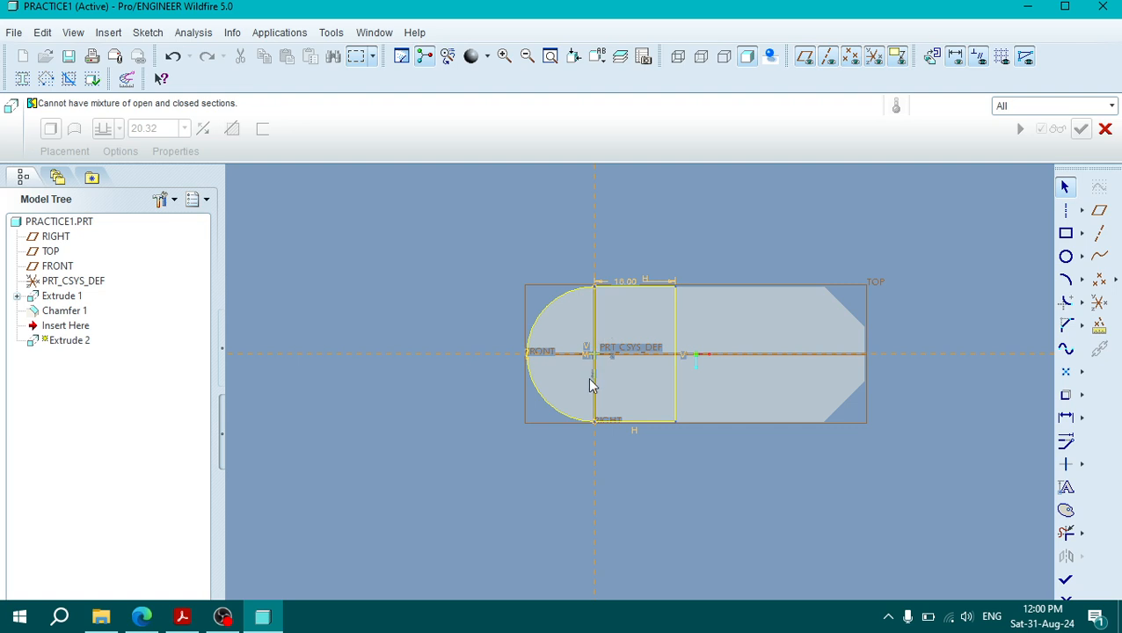
pyautogui.click(1064, 532)
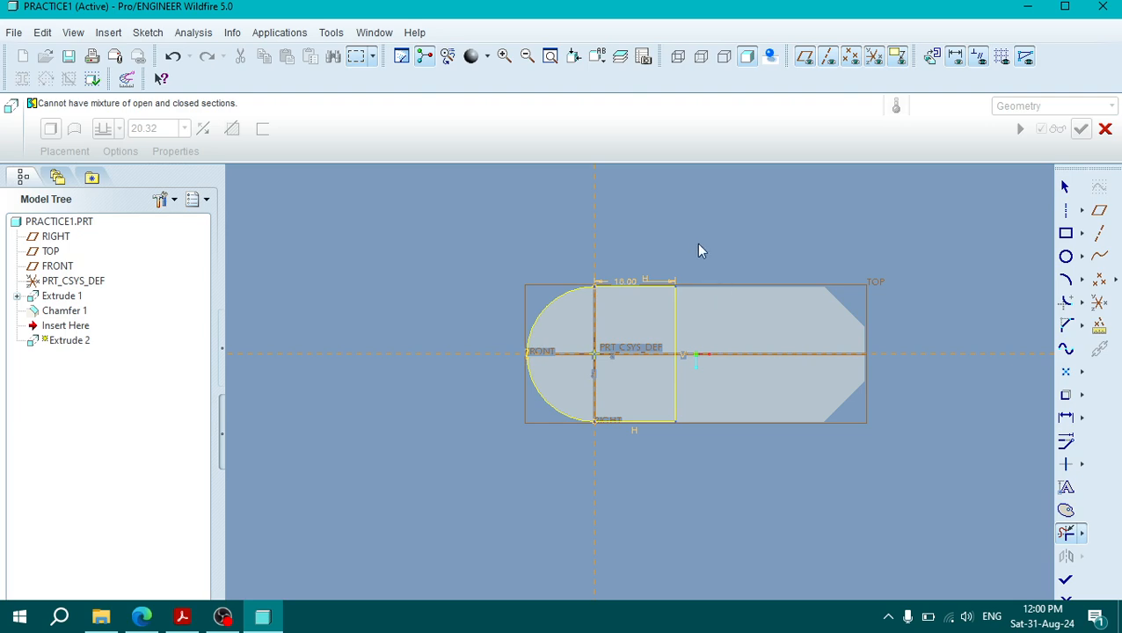
pyautogui.moveTo(833, 334)
pyautogui.mouseDown(button='middle')
pyautogui.moveTo(797, 256)
pyautogui.moveTo(797, 293)
pyautogui.moveTo(820, 295)
pyautogui.mouseUp(button='middle')
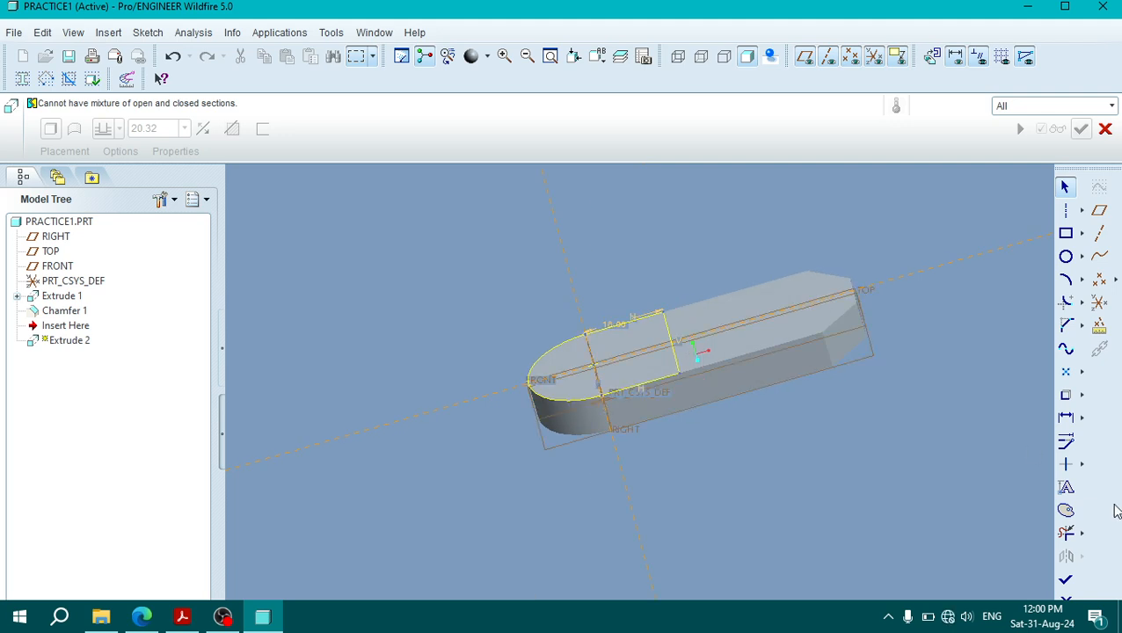
pyautogui.click(1065, 579)
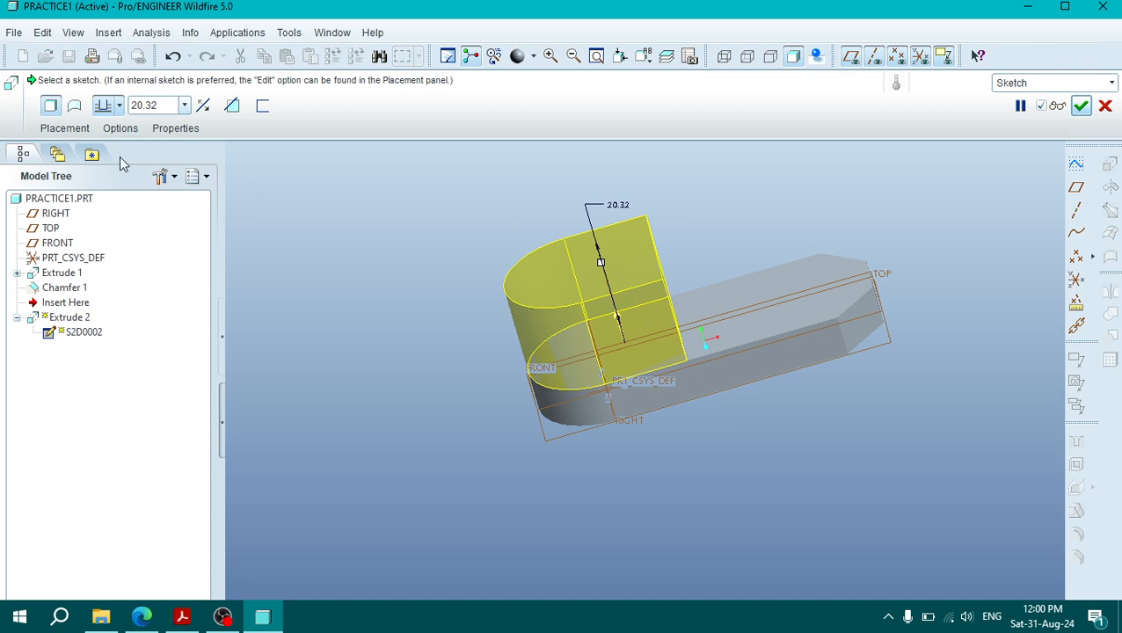
# Step: Set the raised round-ended block's extrusion depth to 21 mm and complete the feature
pyautogui.doubleClick(141, 105)
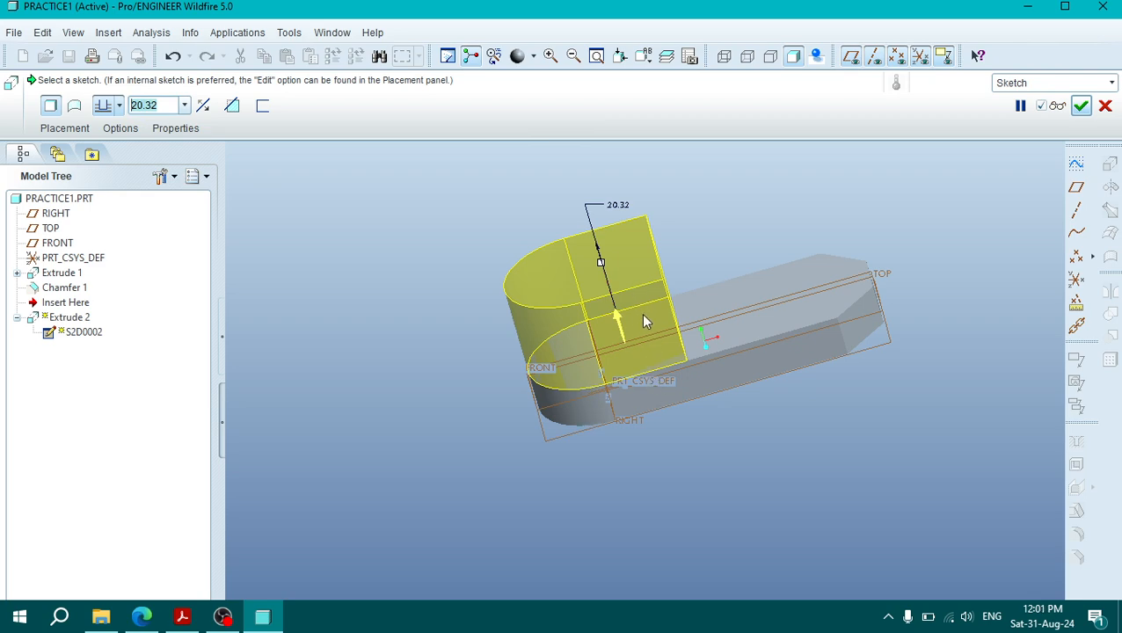
pyautogui.doubleClick(147, 105)
pyautogui.write('21')
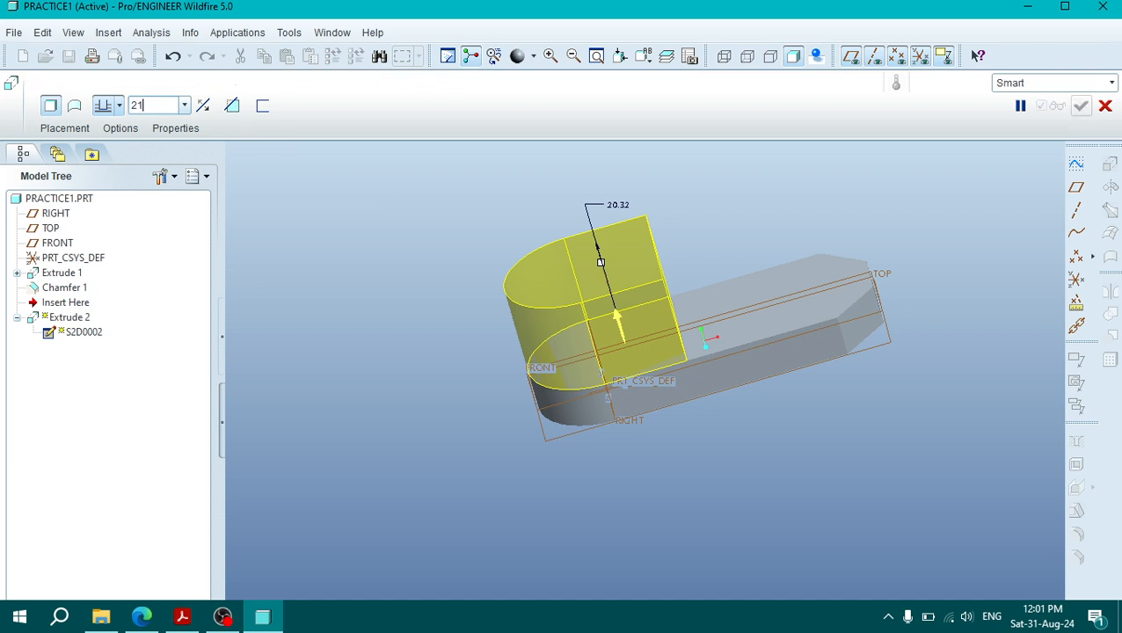
pyautogui.press('Return')
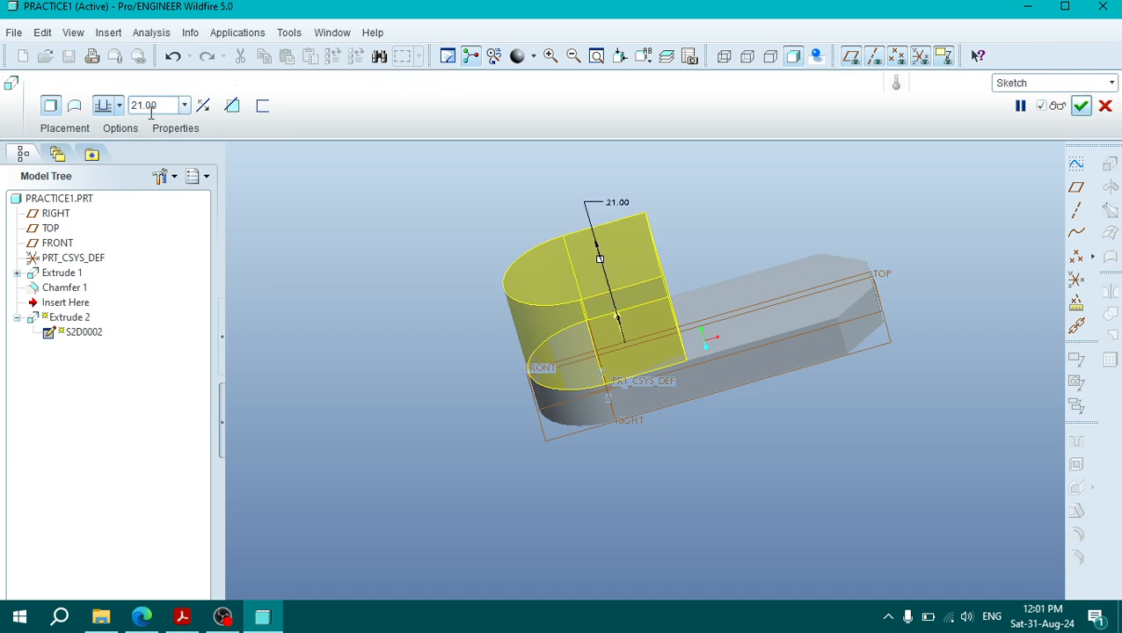
pyautogui.click(1081, 106)
pyautogui.moveTo(1045, 271); pyautogui.dragTo(1028, 331, button='middle')
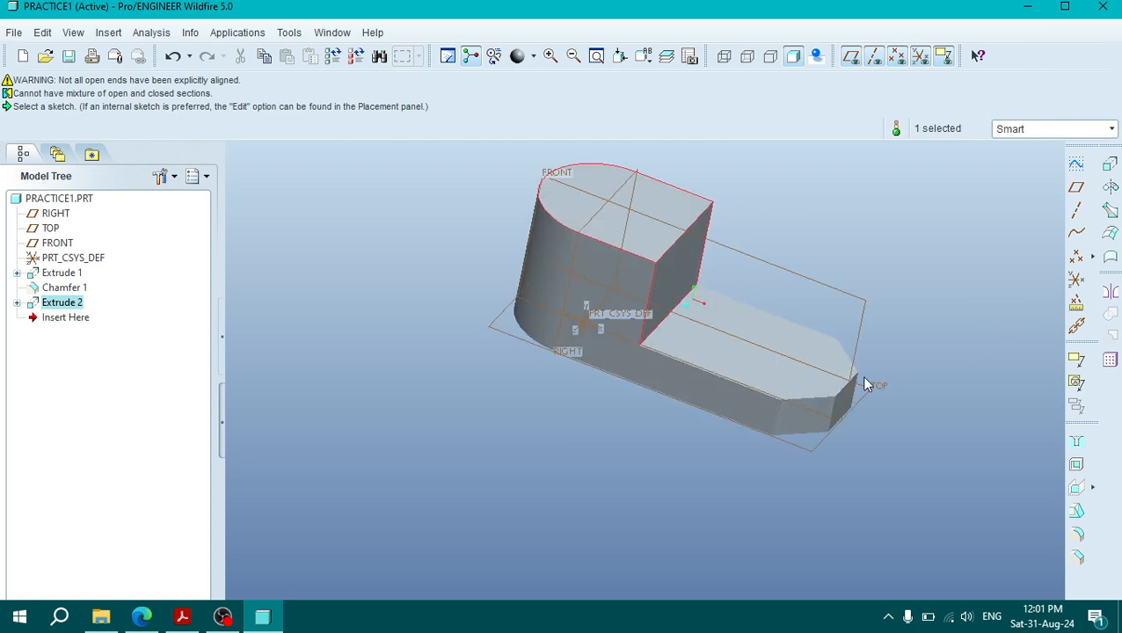
pyautogui.moveTo(865, 383); pyautogui.dragTo(481, 431, button='middle')
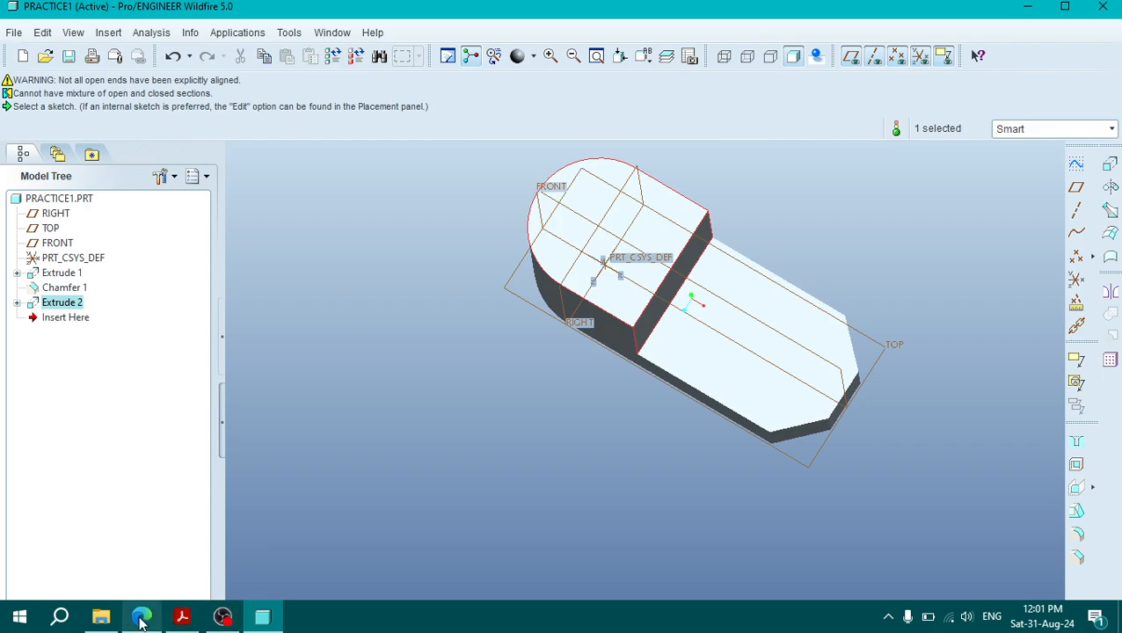
# Step: Check the views in the PDF drawing, and start a new extrude sketch on the raised block's top face, oriented Right to the RIGHT plane
pyautogui.click(182, 619)
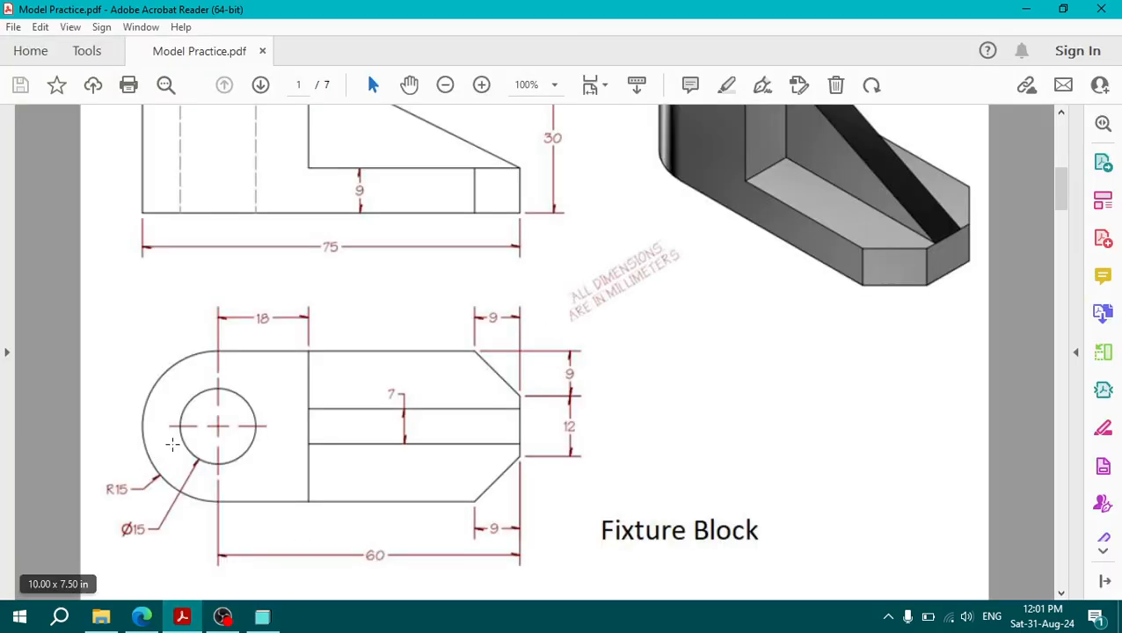
pyautogui.scroll(3, 756, 195)
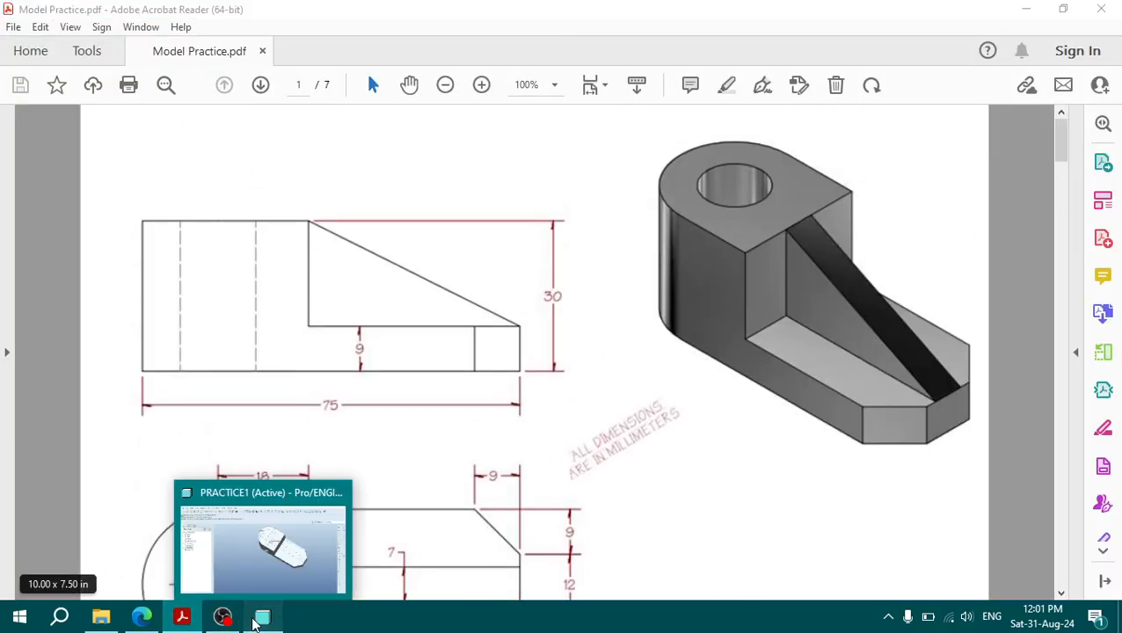
pyautogui.click(262, 618)
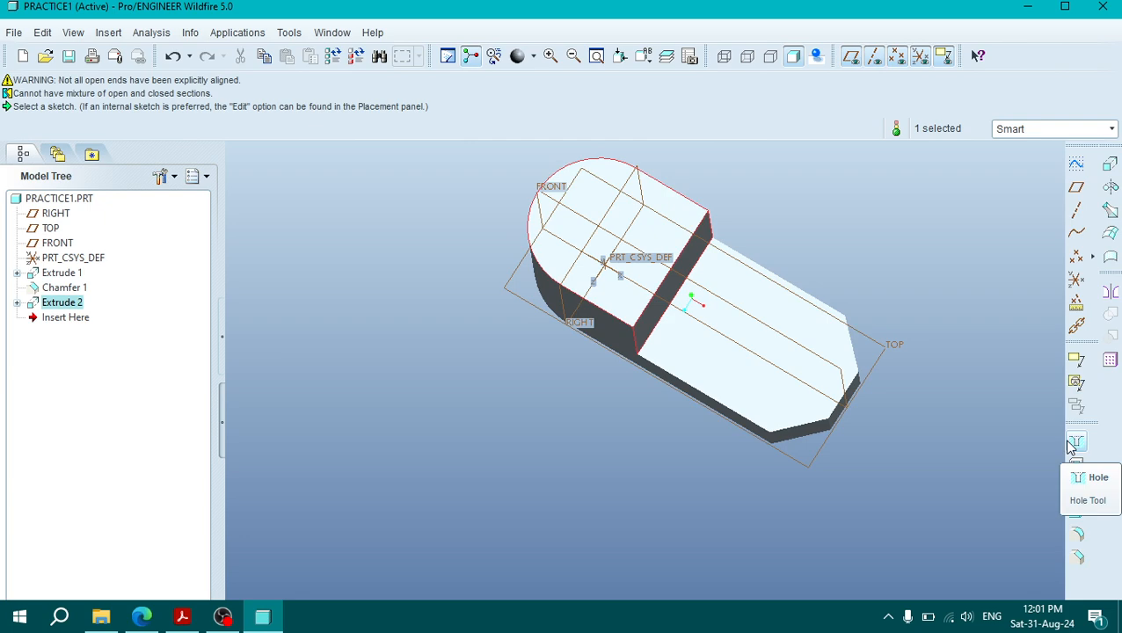
pyautogui.click(1110, 168)
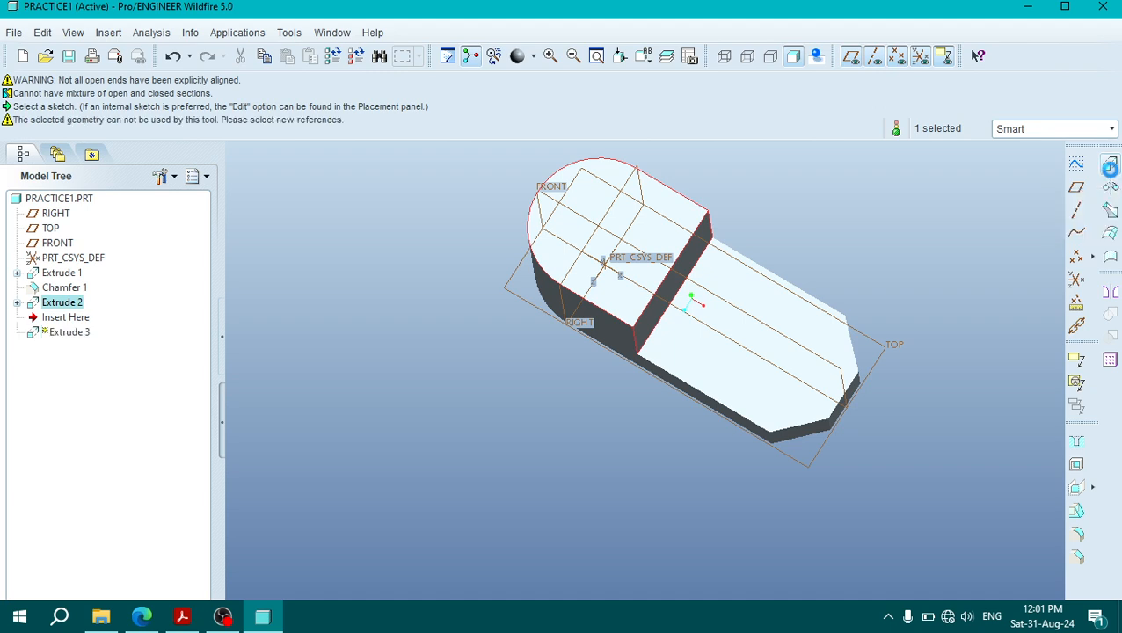
pyautogui.click(42, 130)
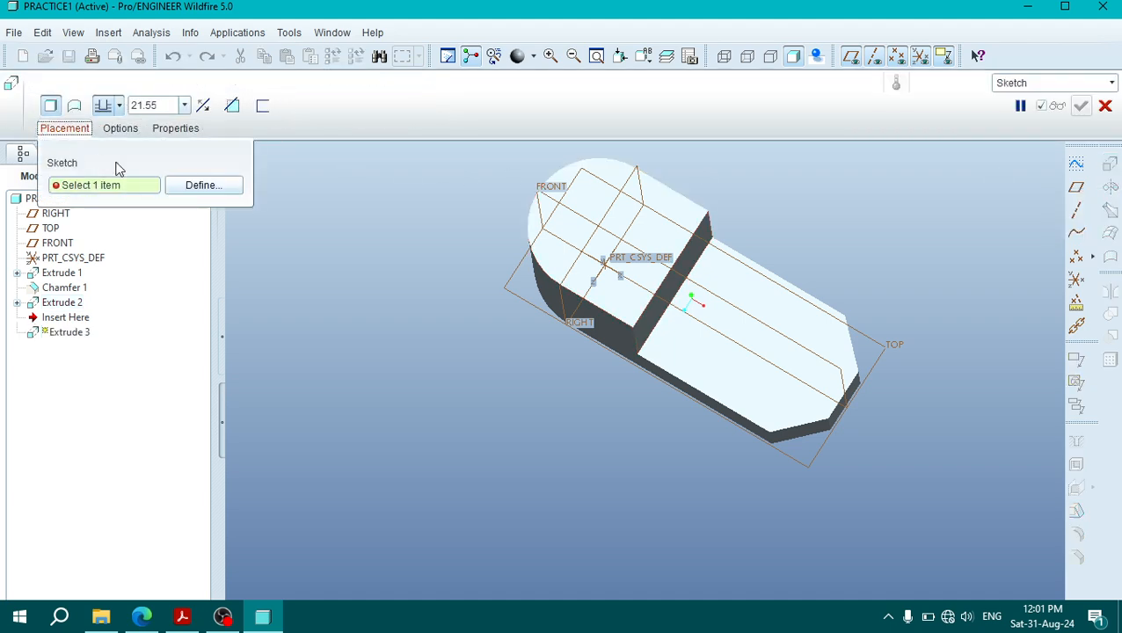
pyautogui.click(195, 185)
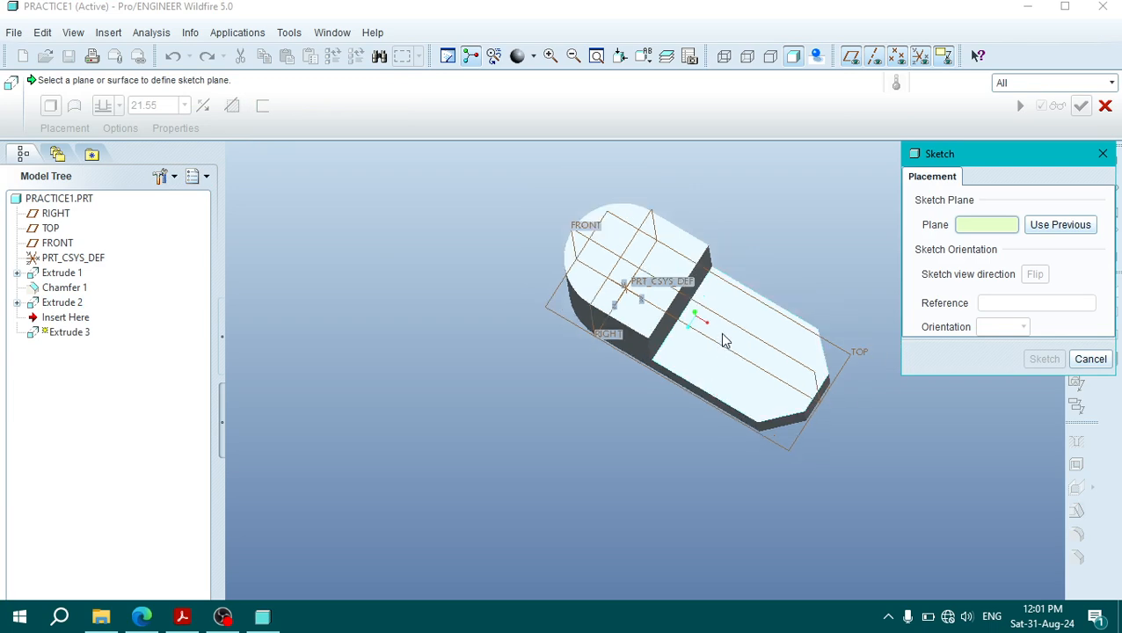
pyautogui.moveTo(741, 368)
pyautogui.mouseDown(button='middle')
pyautogui.moveTo(769, 243)
pyautogui.moveTo(755, 439)
pyautogui.moveTo(746, 351)
pyautogui.mouseUp(button='middle')
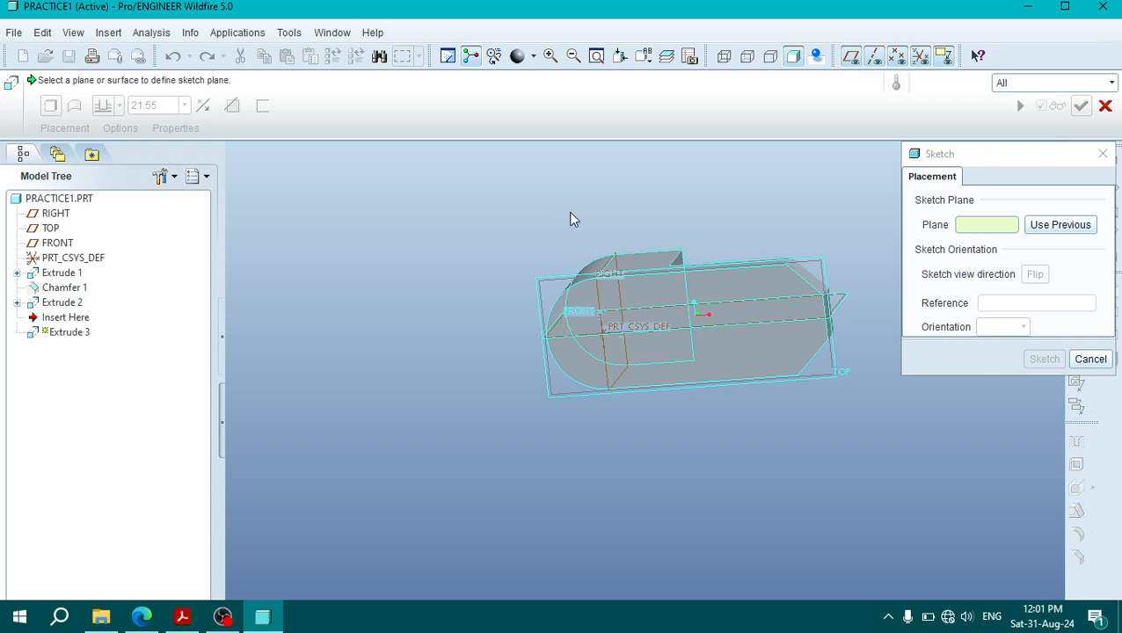
pyautogui.moveTo(570, 218); pyautogui.dragTo(571, 328, button='middle')
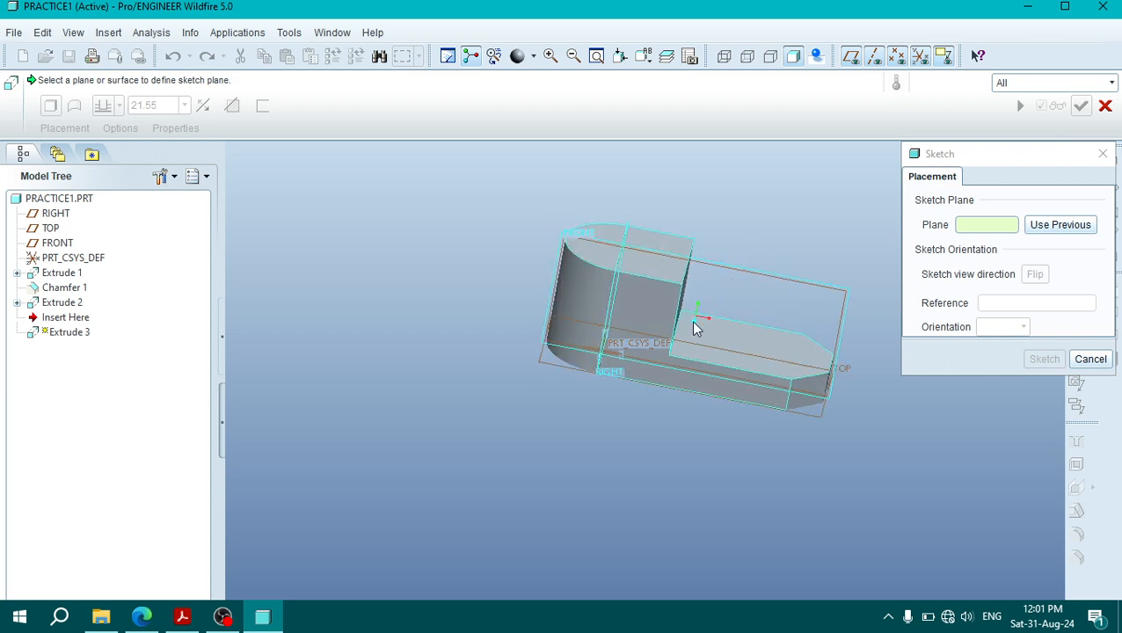
pyautogui.moveTo(739, 261)
pyautogui.mouseDown(button='middle')
pyautogui.moveTo(754, 263)
pyautogui.moveTo(659, 253)
pyautogui.mouseUp(button='middle')
pyautogui.click(650, 249)
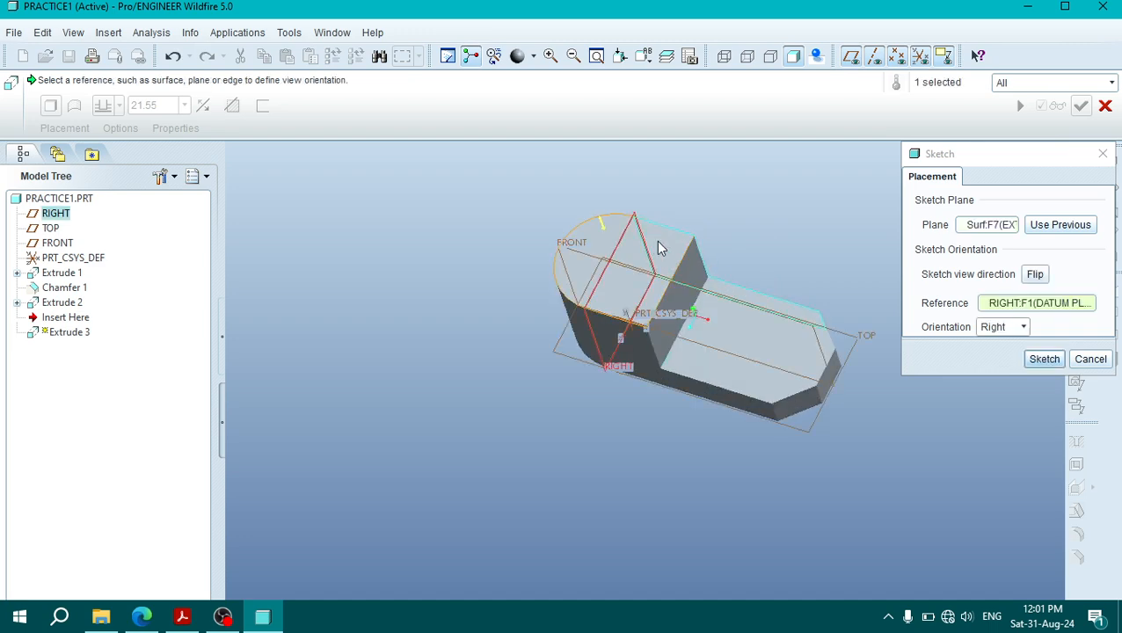
pyautogui.click(1044, 360)
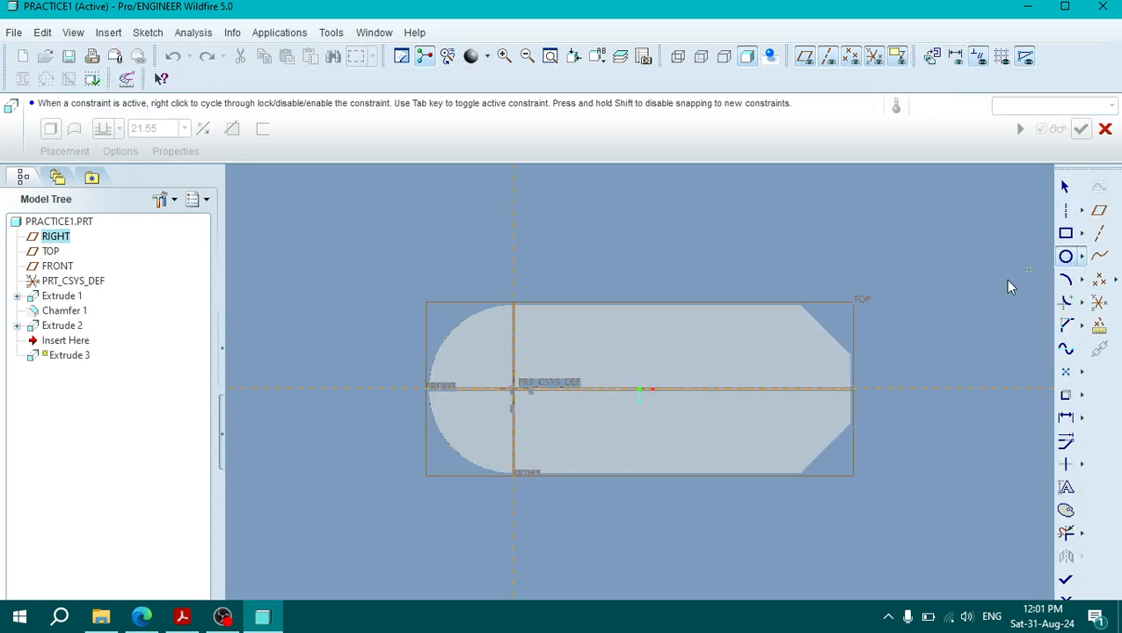
# Step: Add the curved surface of the block's rounded end as a sketch reference
pyautogui.click(1065, 256)
pyautogui.click(147, 34)
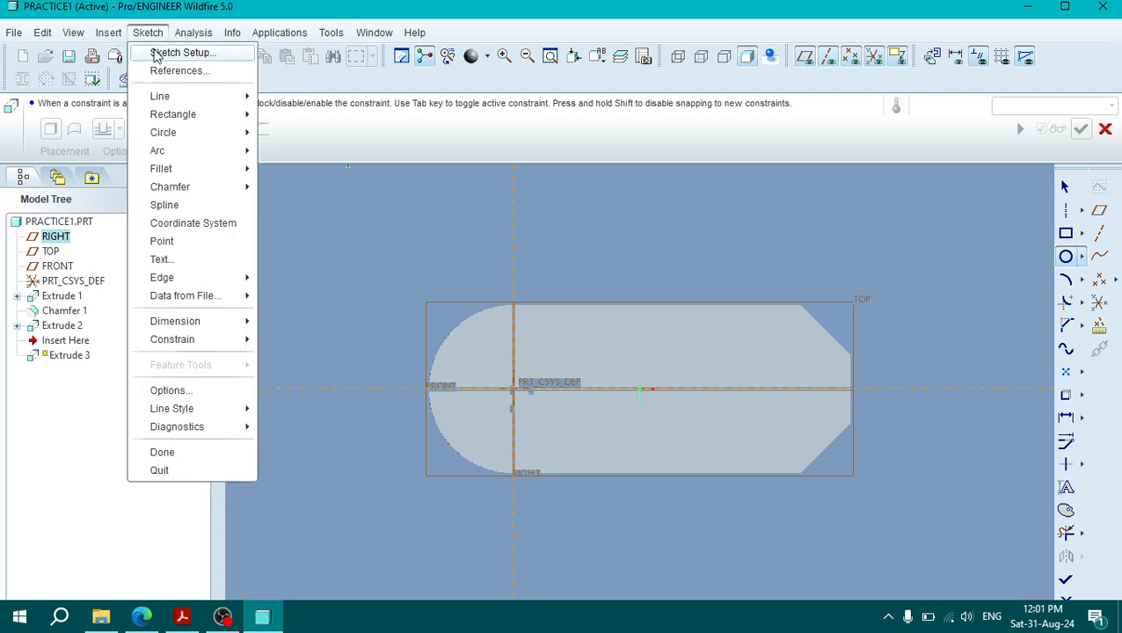
pyautogui.click(167, 70)
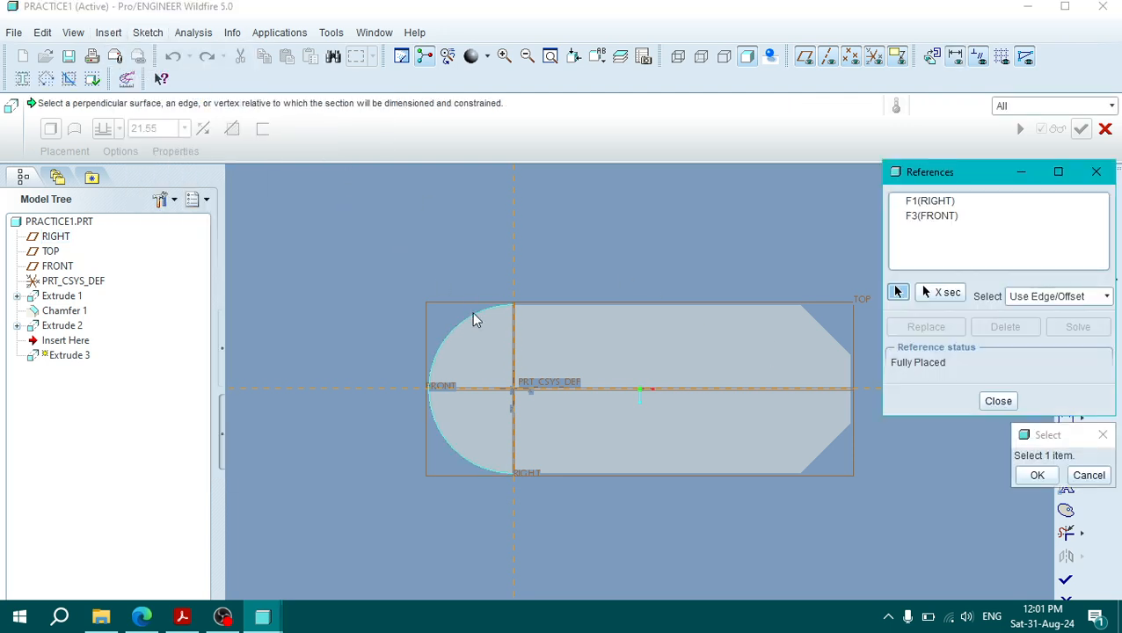
pyautogui.click(474, 326)
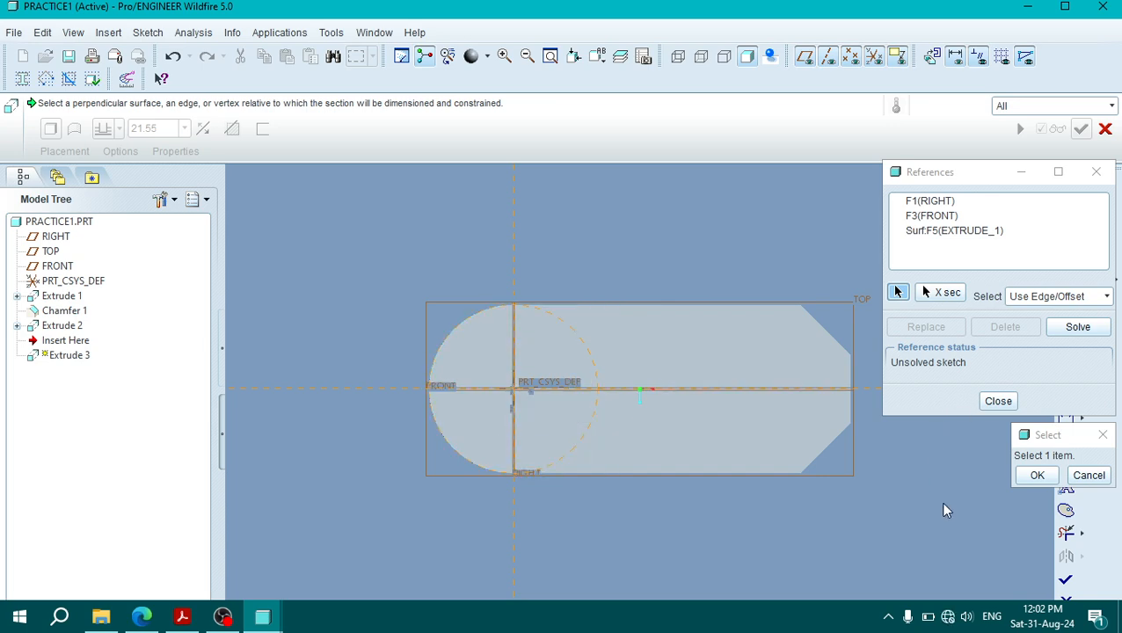
pyautogui.click(1089, 475)
pyautogui.click(998, 402)
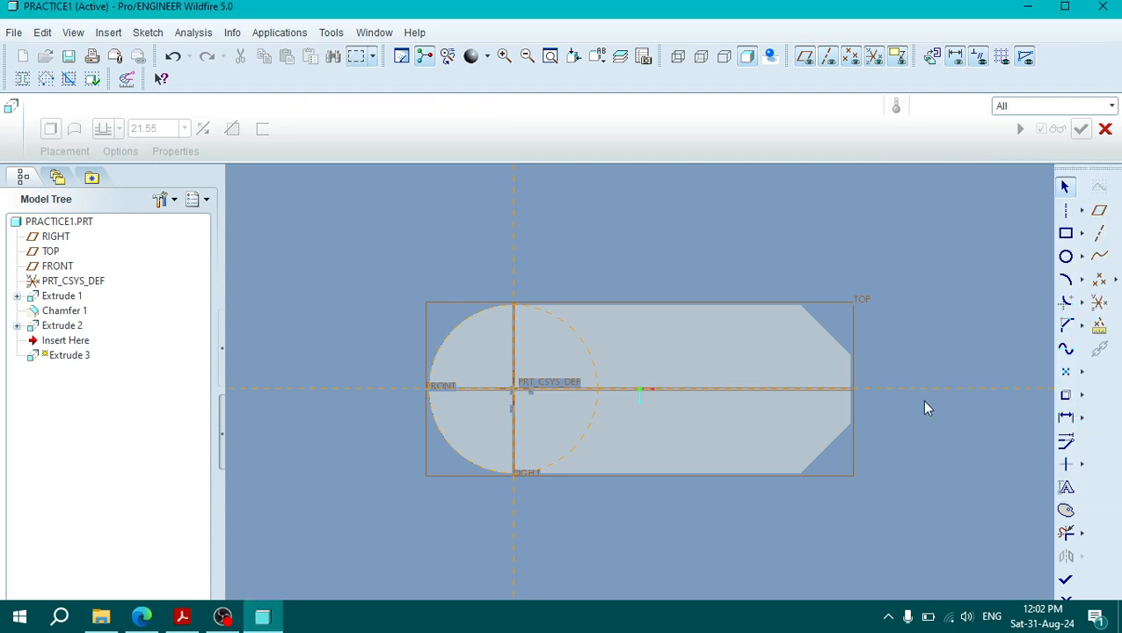
# Step: Sketch a circle concentric with the block's rounded end, centred where the RIGHT and FRONT planes cross
pyautogui.click(1067, 256)
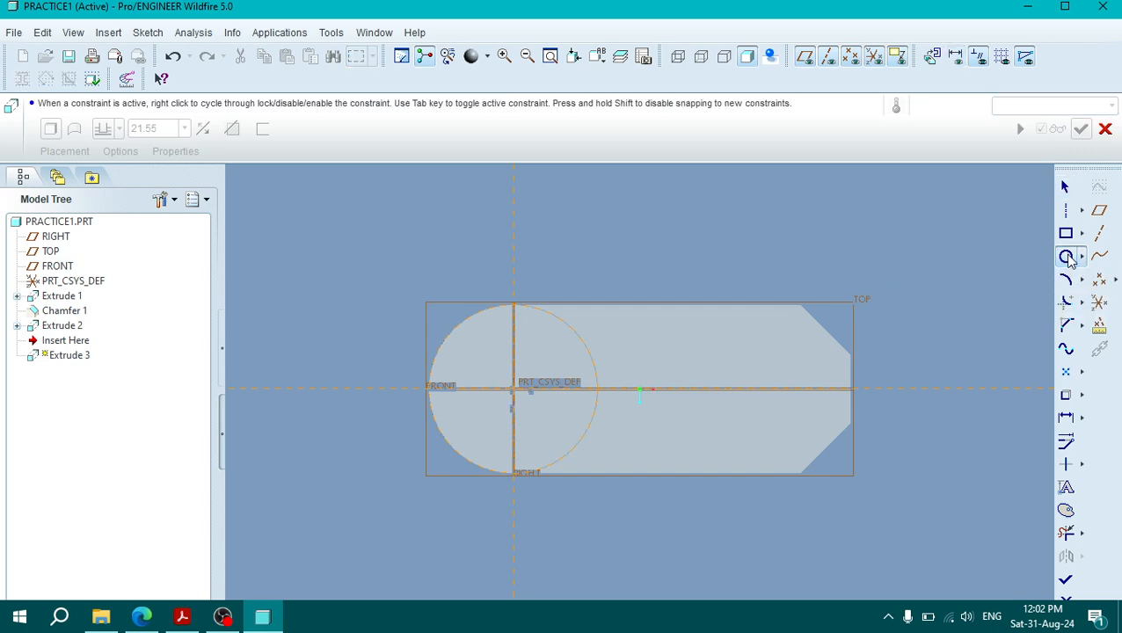
pyautogui.click(513, 389)
pyautogui.click(485, 359)
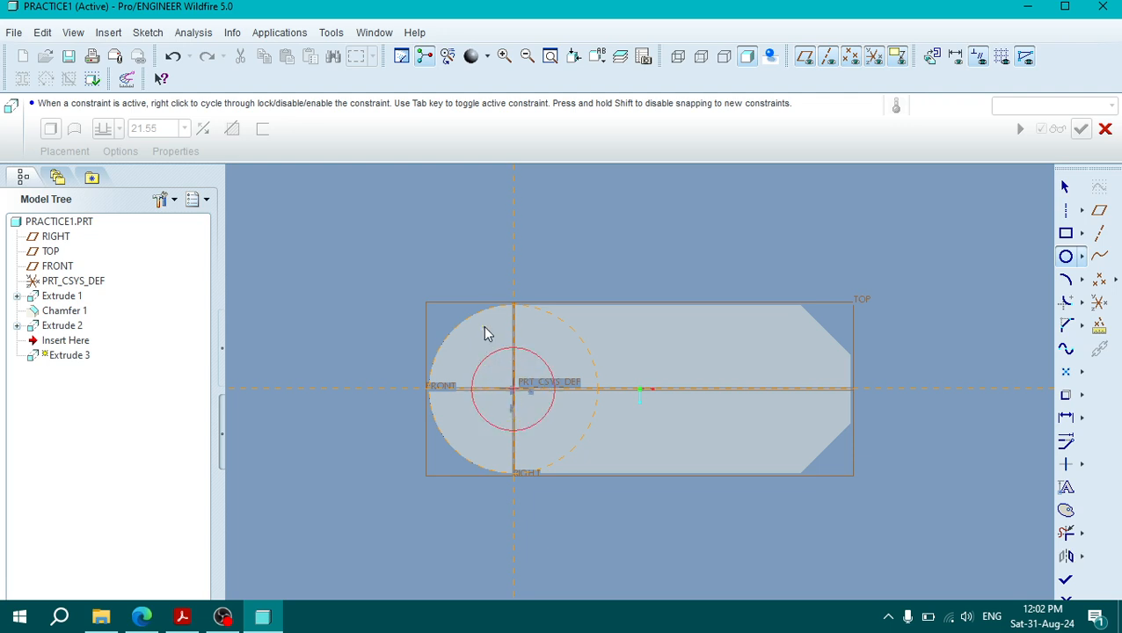
# Step: Check the hole size in the PDF drawing's plan view, set the circle's diameter to 15 mm, and finish the sketch
pyautogui.click(182, 617)
pyautogui.scroll(-3, 272, 523)
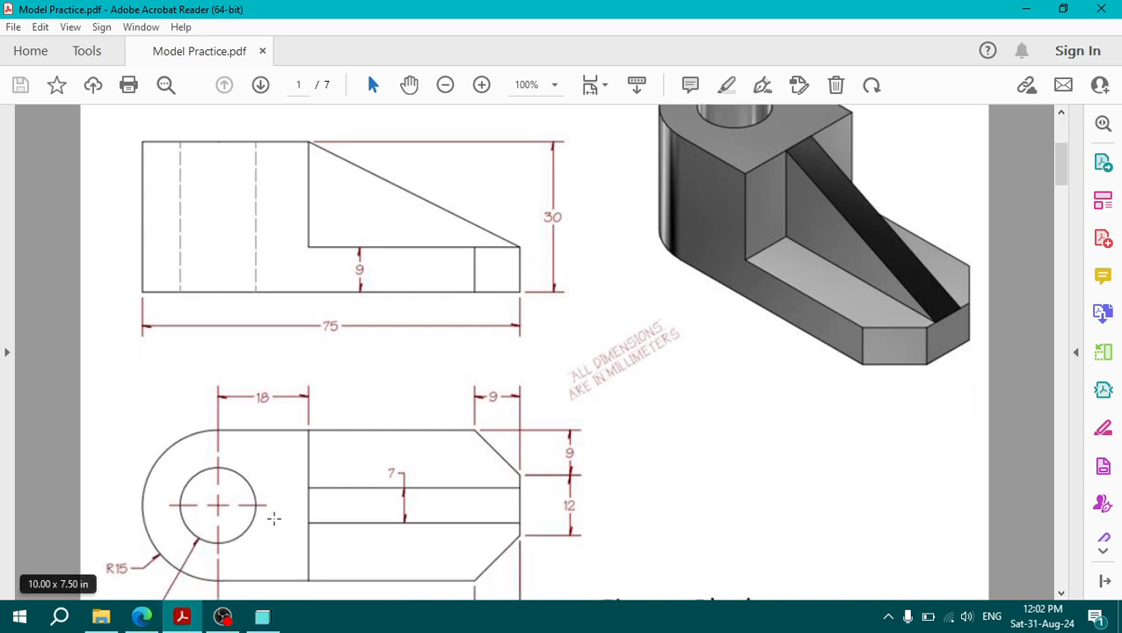
pyautogui.moveTo(93, 518); pyautogui.dragTo(169, 555)
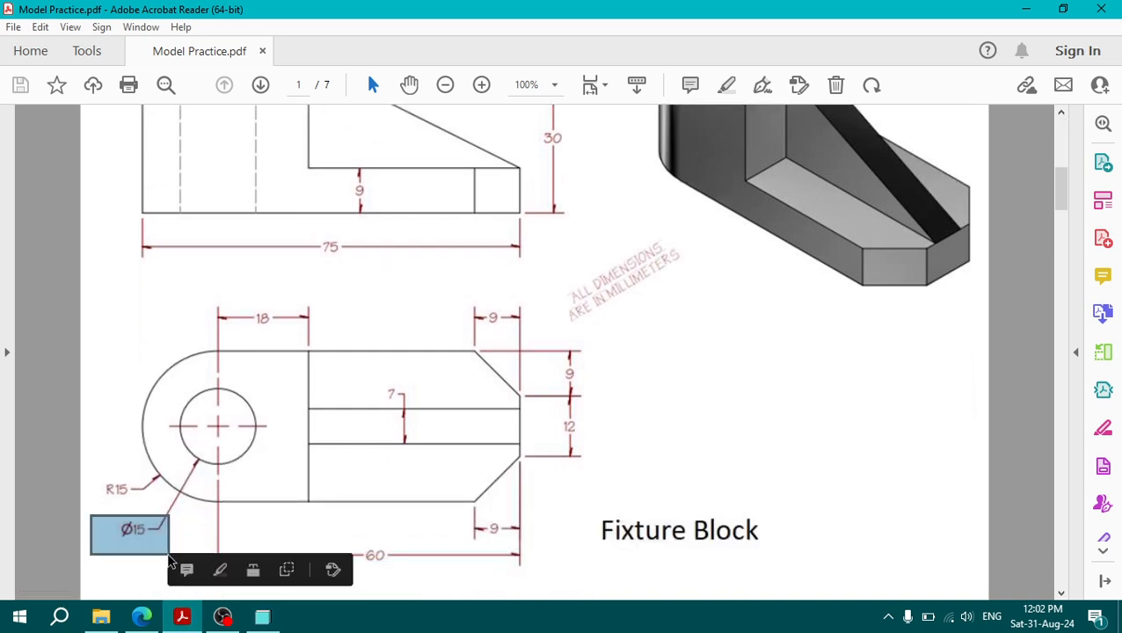
pyautogui.click(182, 618)
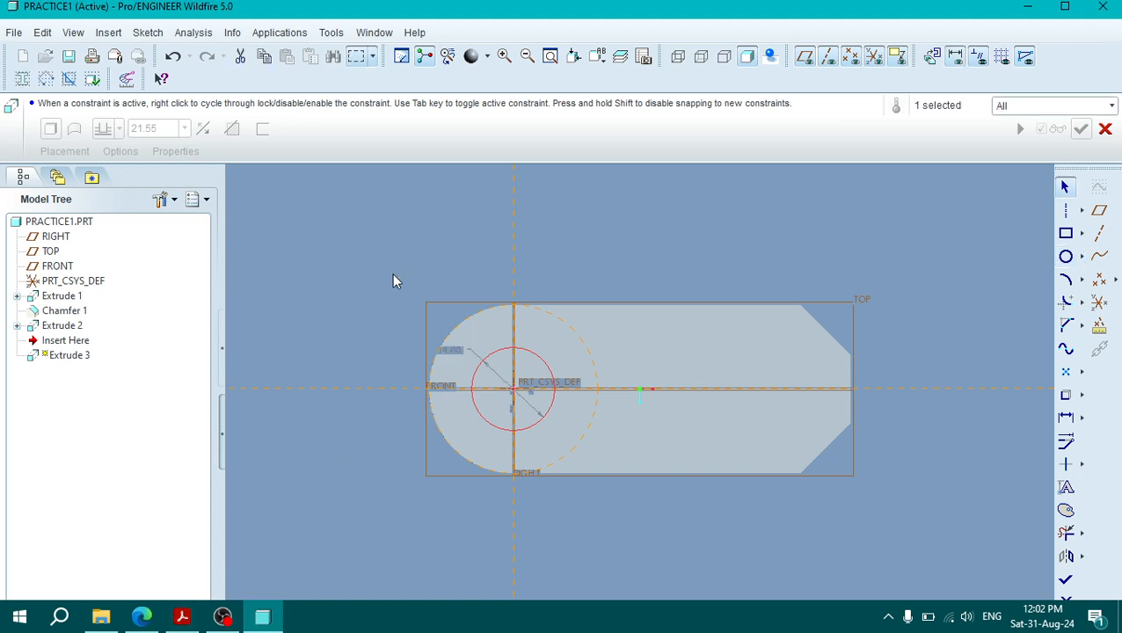
pyautogui.doubleClick(451, 350)
pyautogui.write('15')
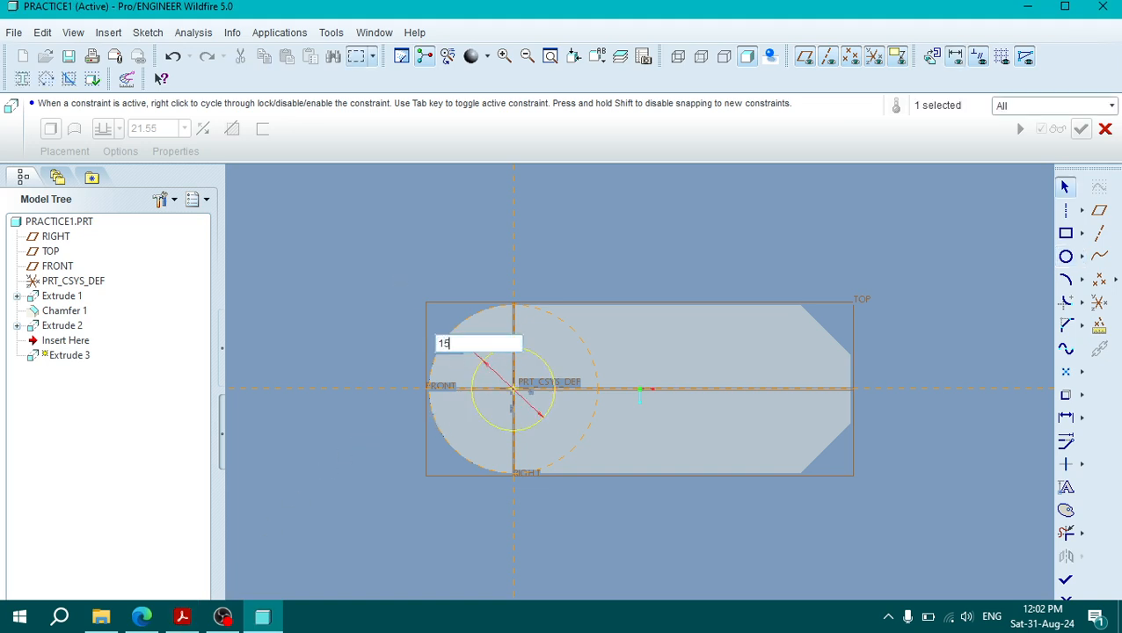
pyautogui.press('Return')
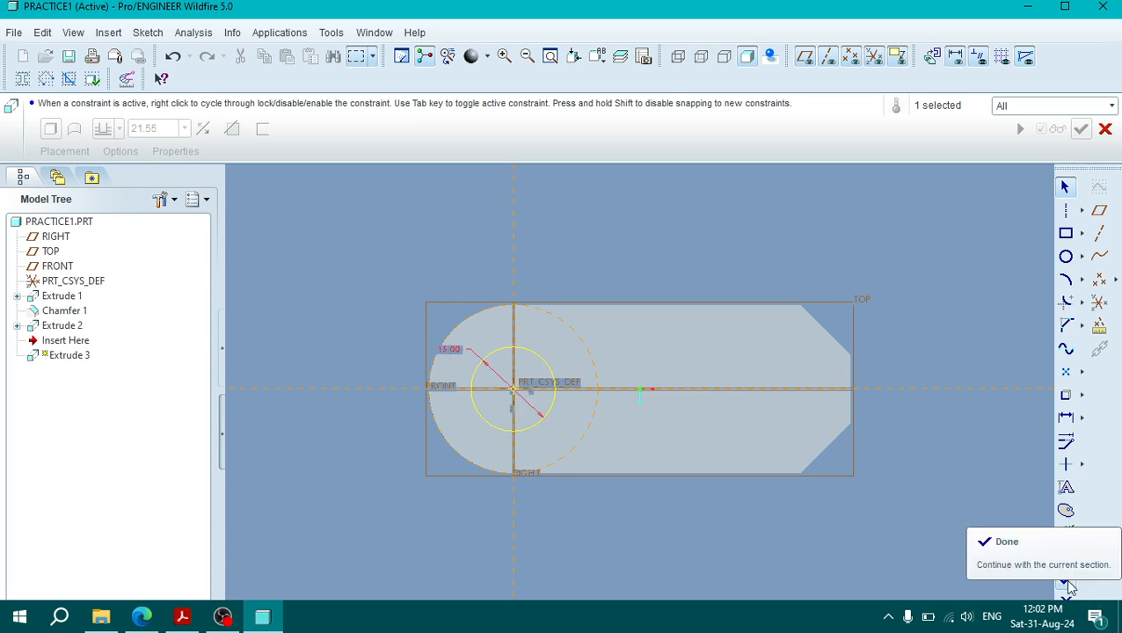
pyautogui.click(1066, 580)
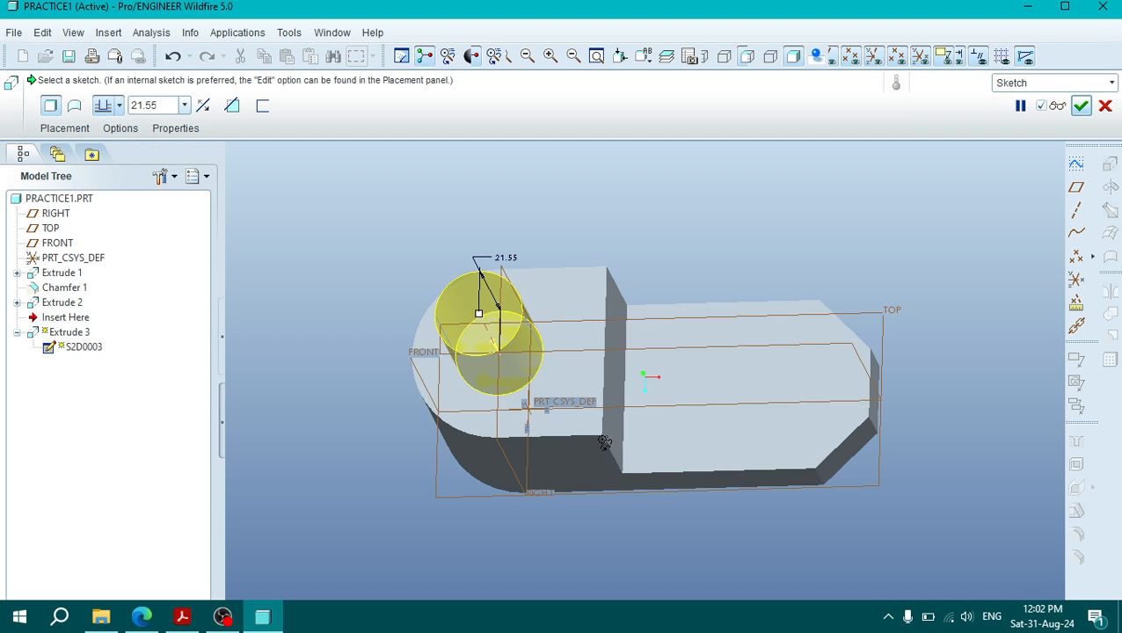
# Step: Accept the circle's extrusion, reopen its definition, and flip its direction down into the block
pyautogui.moveTo(768, 390); pyautogui.dragTo(611, 326, button='middle')
pyautogui.middleClick(610, 327)
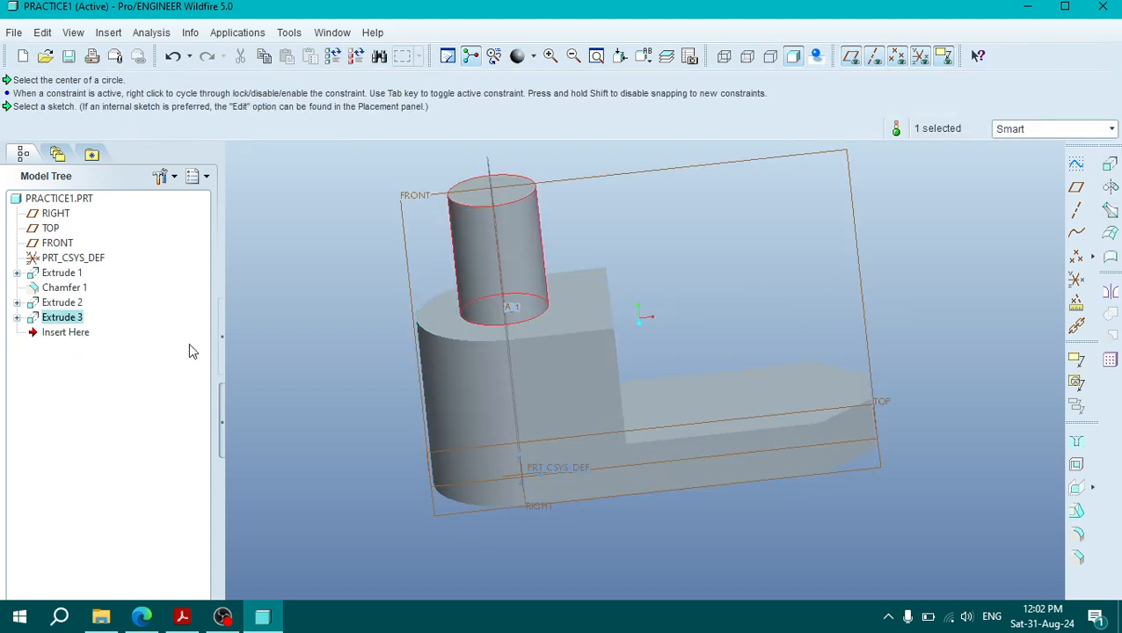
pyautogui.rightClick(54, 317)
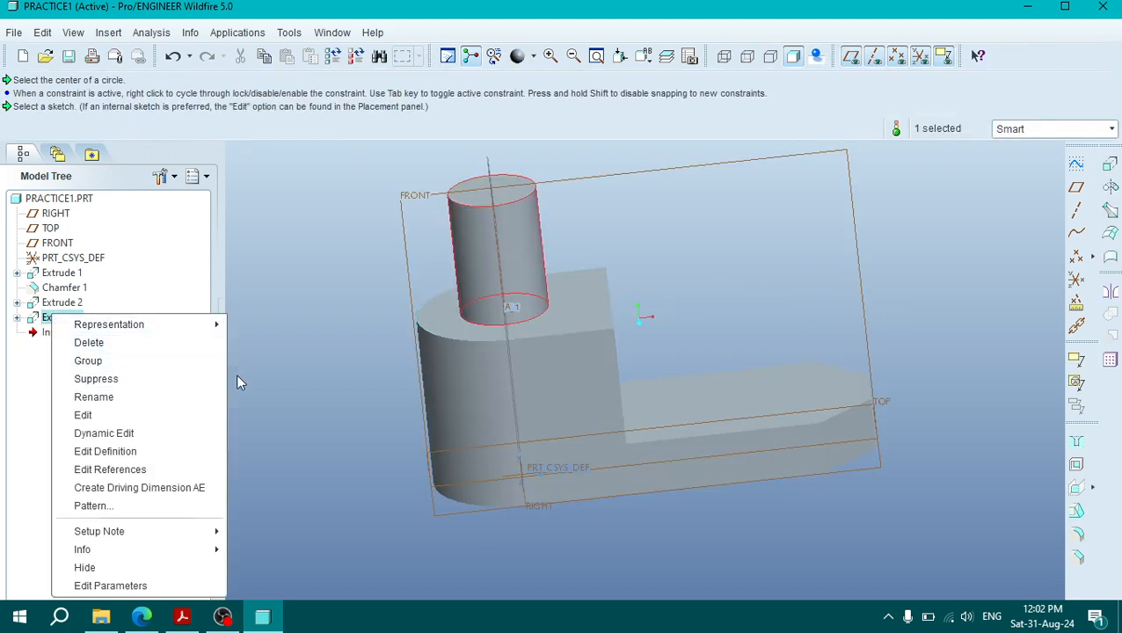
pyautogui.click(104, 452)
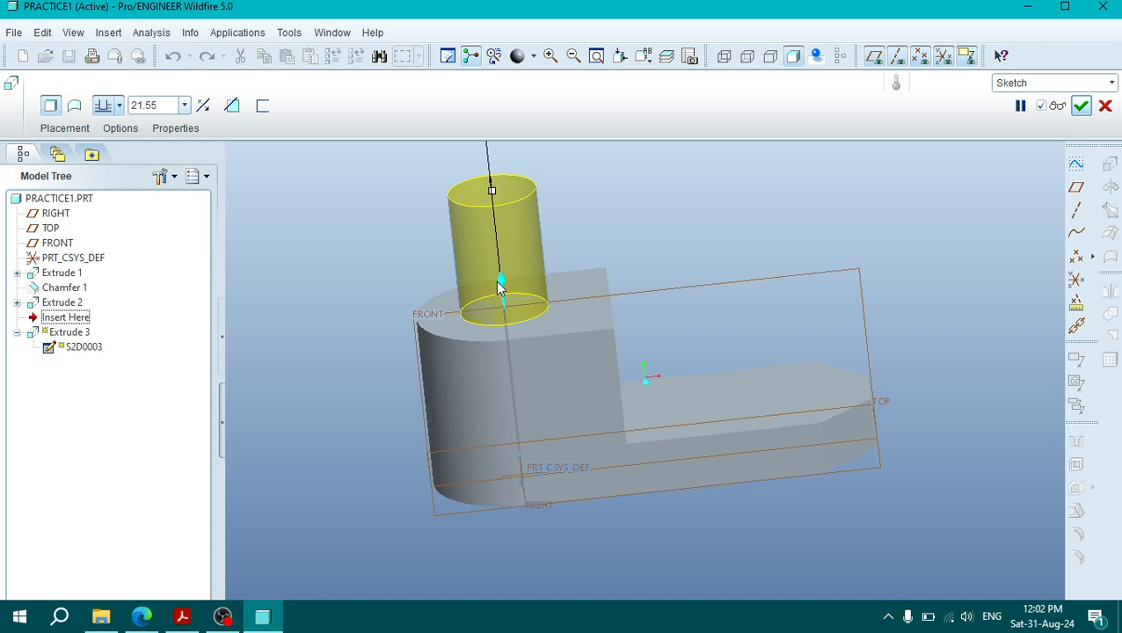
pyautogui.click(498, 281)
pyautogui.moveTo(557, 342); pyautogui.dragTo(618, 373, button='middle')
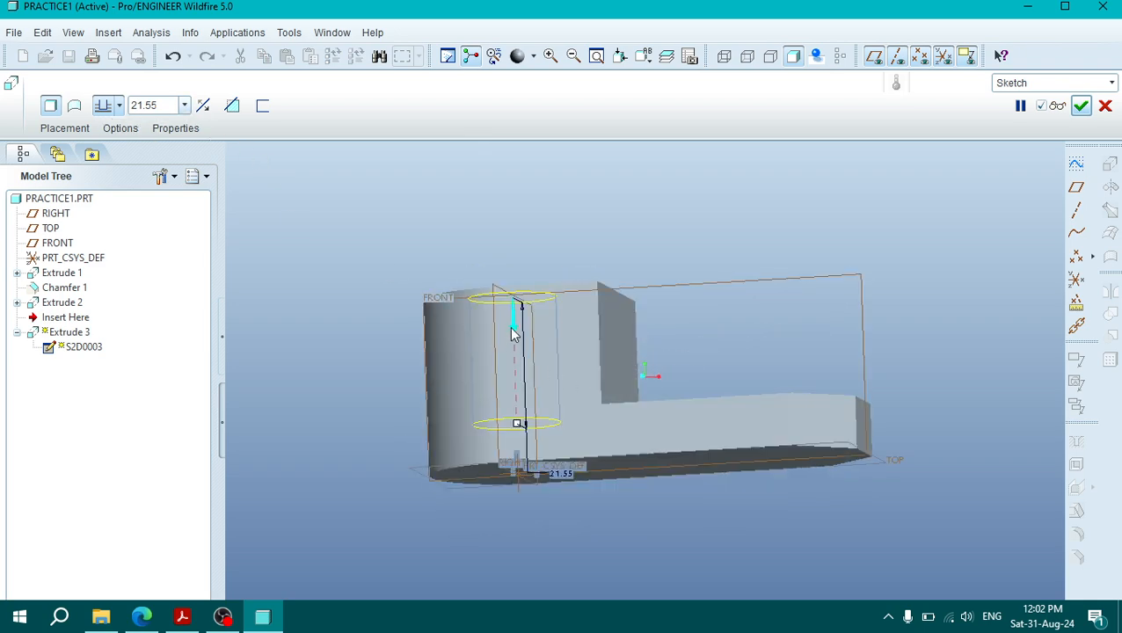
# Step: Make the circle's extrusion intersect all surfaces, switch it to remove material, and complete the through hole
pyautogui.click(119, 106)
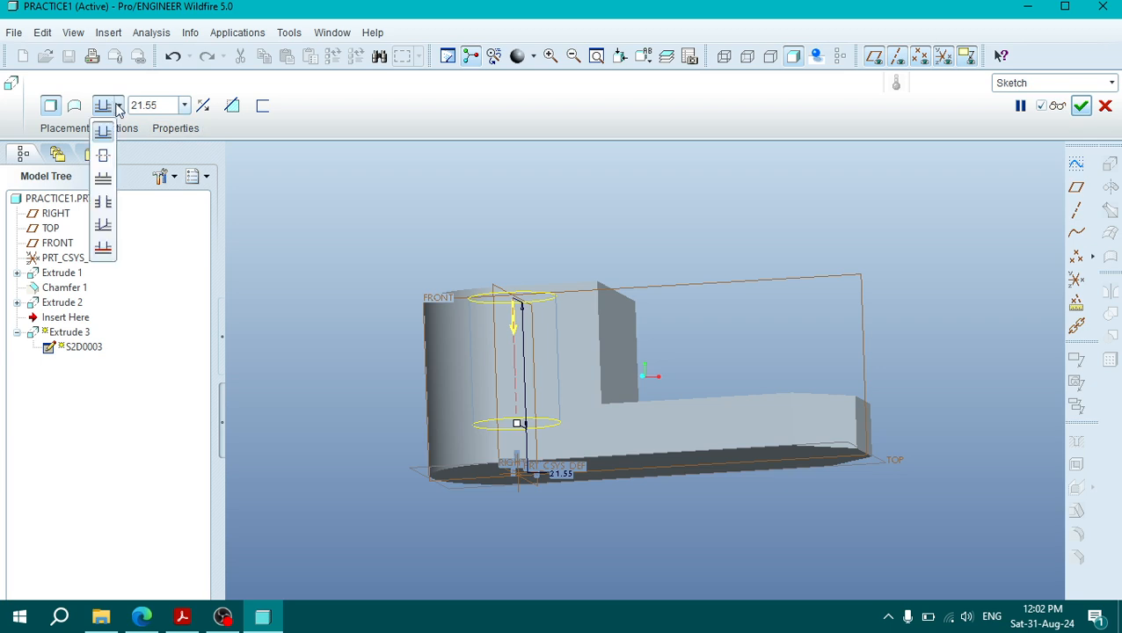
pyautogui.click(102, 203)
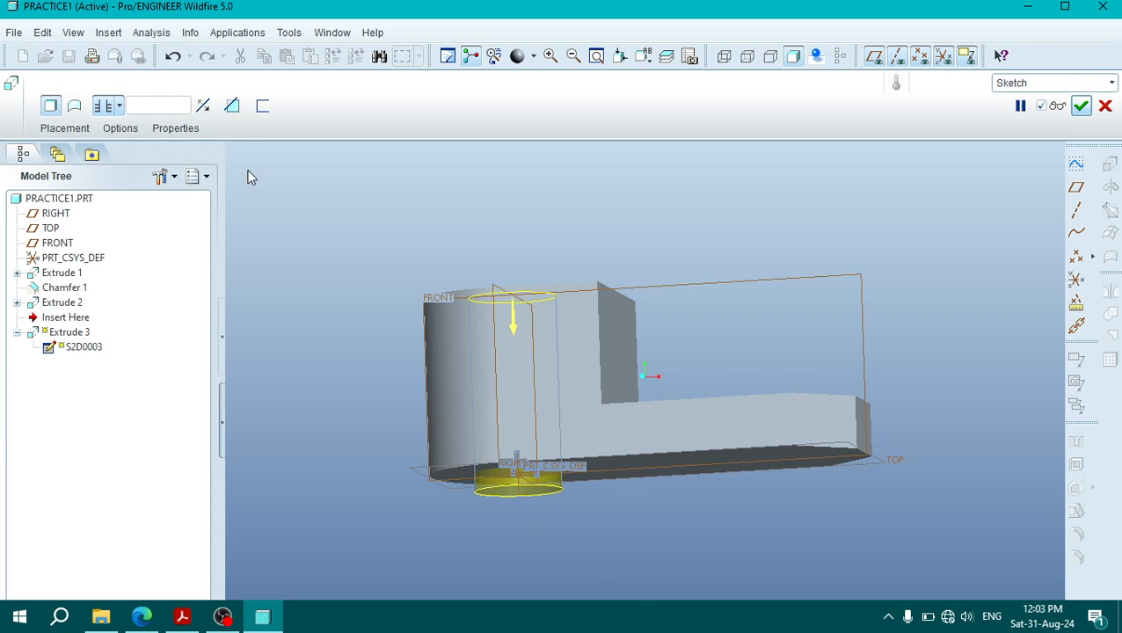
pyautogui.click(231, 105)
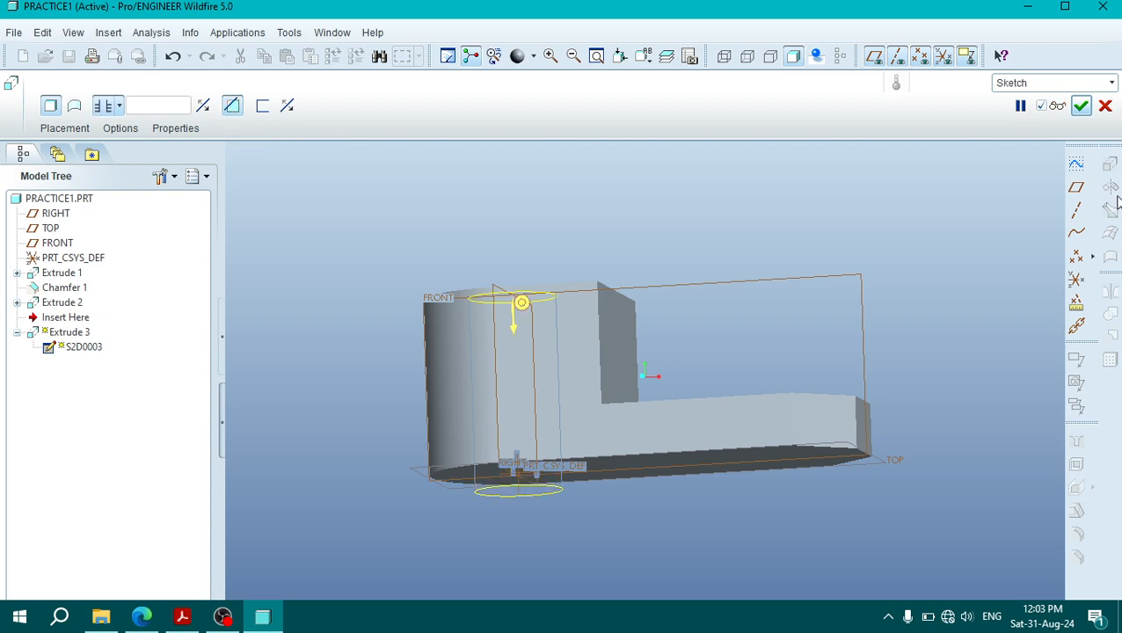
pyautogui.click(1081, 106)
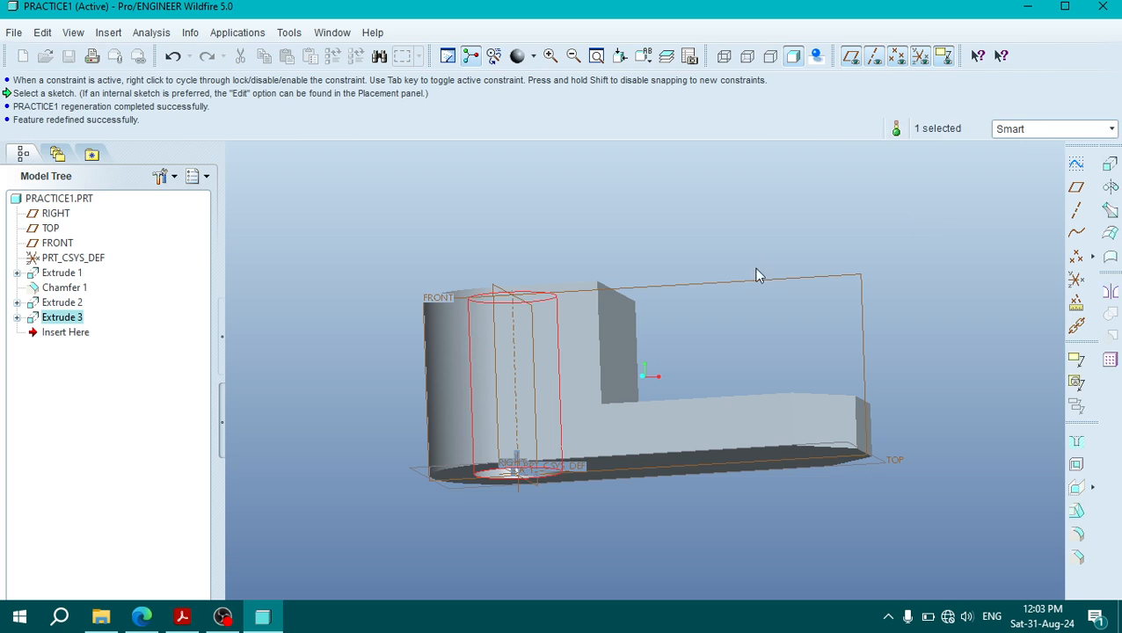
# Step: Inspect the finished through hole from several angles, then examine the sloping rib in the PDF drawing's elevation and 3D views
pyautogui.moveTo(788, 243); pyautogui.dragTo(759, 355, button='middle')
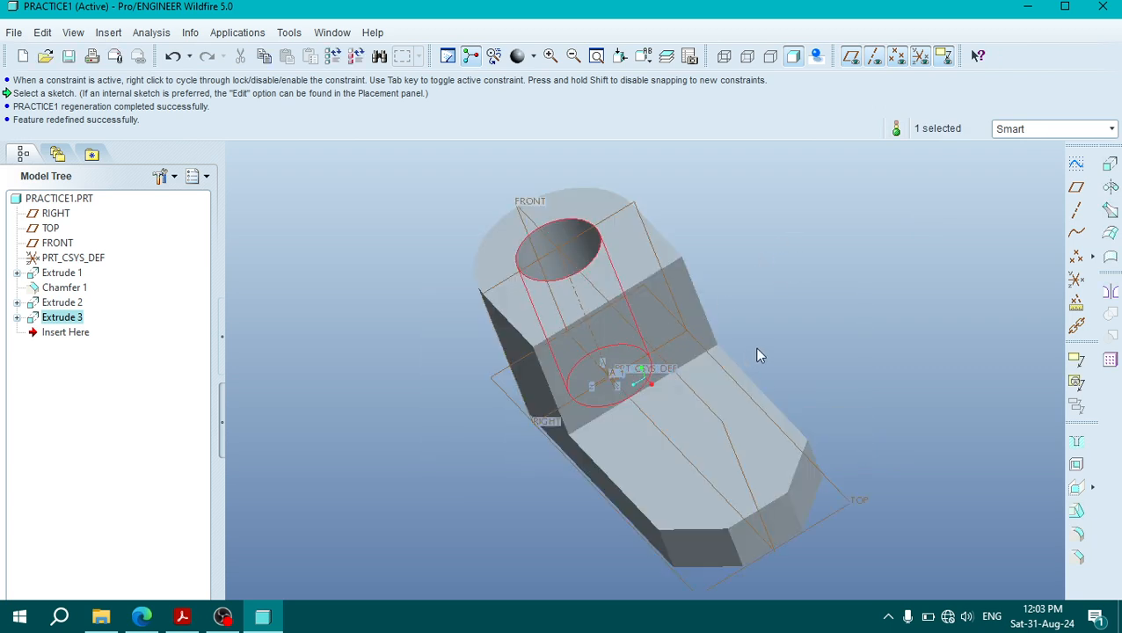
pyautogui.moveTo(842, 392); pyautogui.dragTo(944, 381, button='middle')
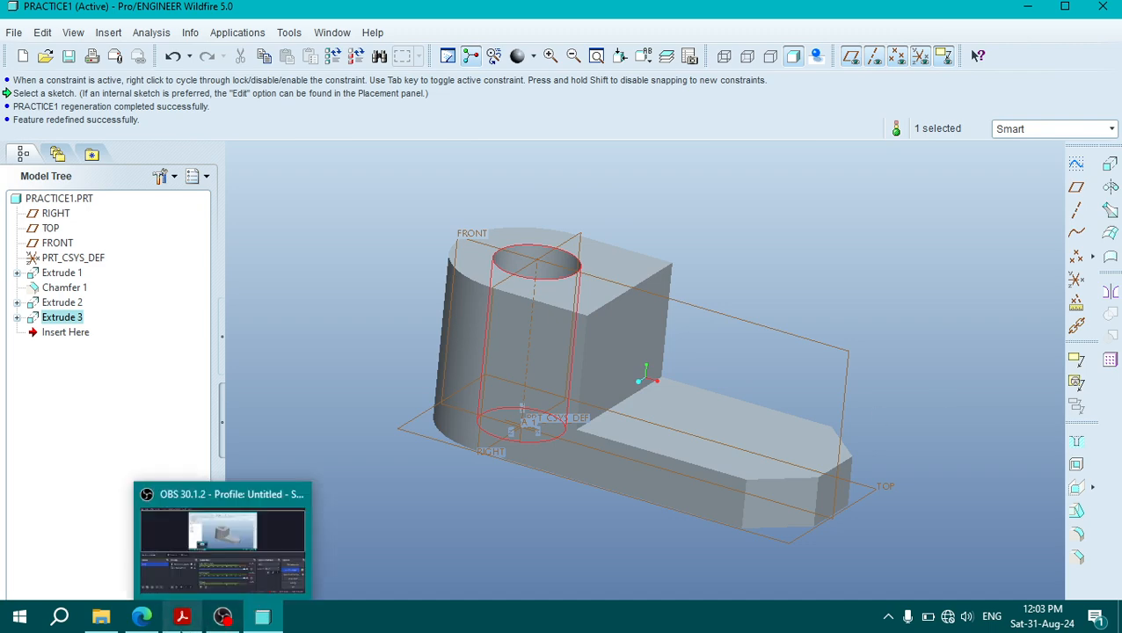
pyautogui.click(168, 622)
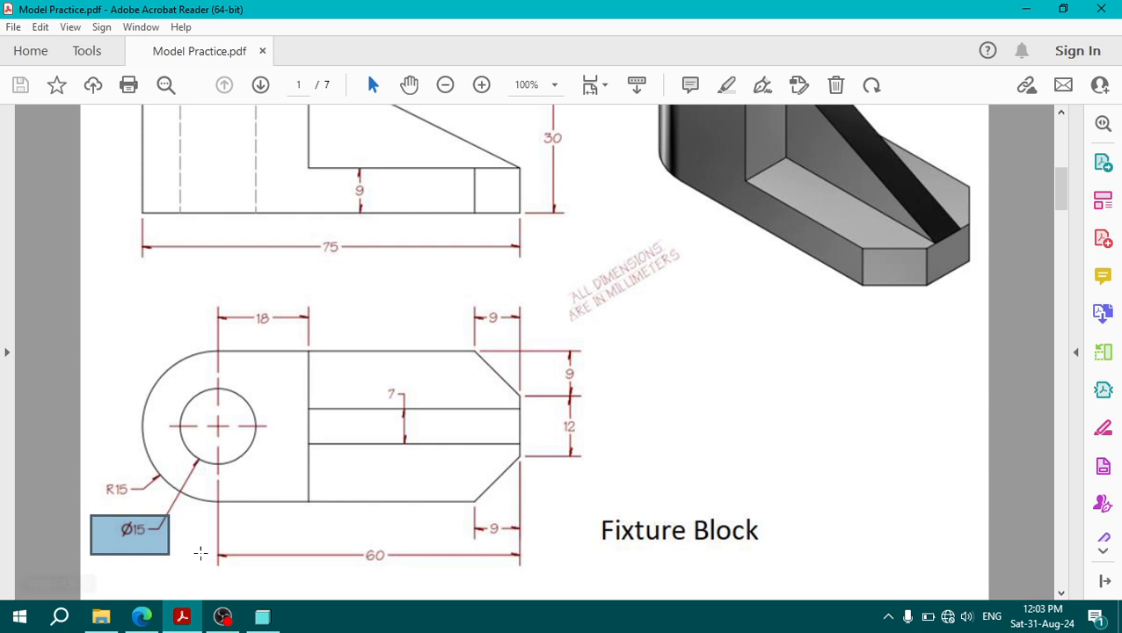
pyautogui.scroll(2, 845, 239)
pyautogui.moveTo(805, 158); pyautogui.dragTo(824, 181)
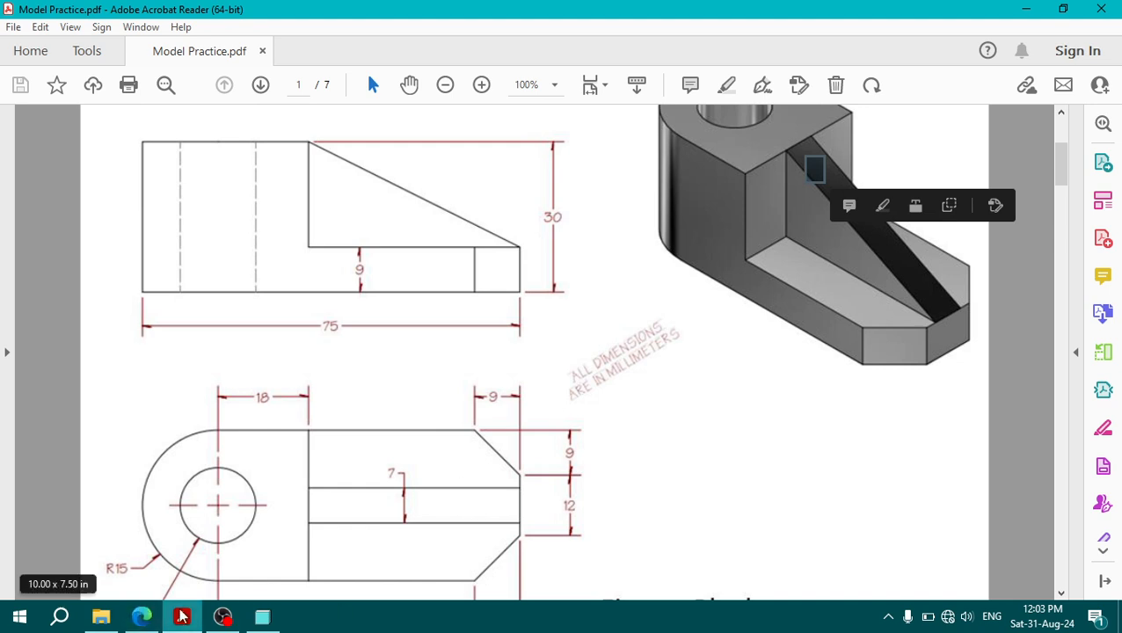
# Step: Start a Profile Rib, recheck the PDF drawing, and open the rib's sketch on the FRONT plane with RIGHT as the right-facing reference
pyautogui.click(263, 617)
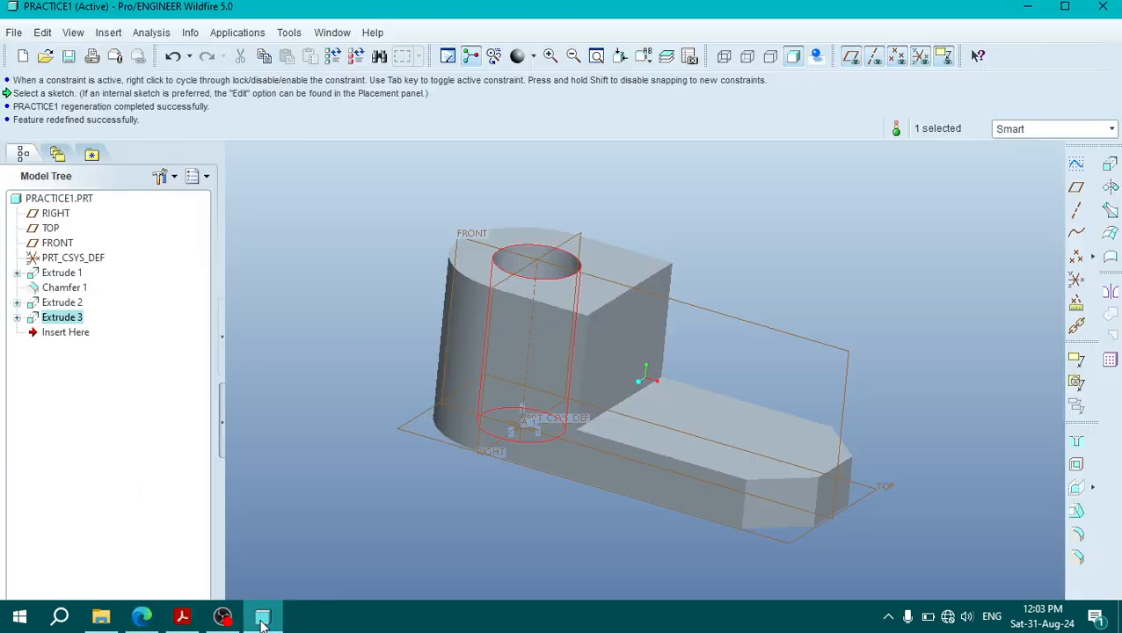
pyautogui.click(1096, 486)
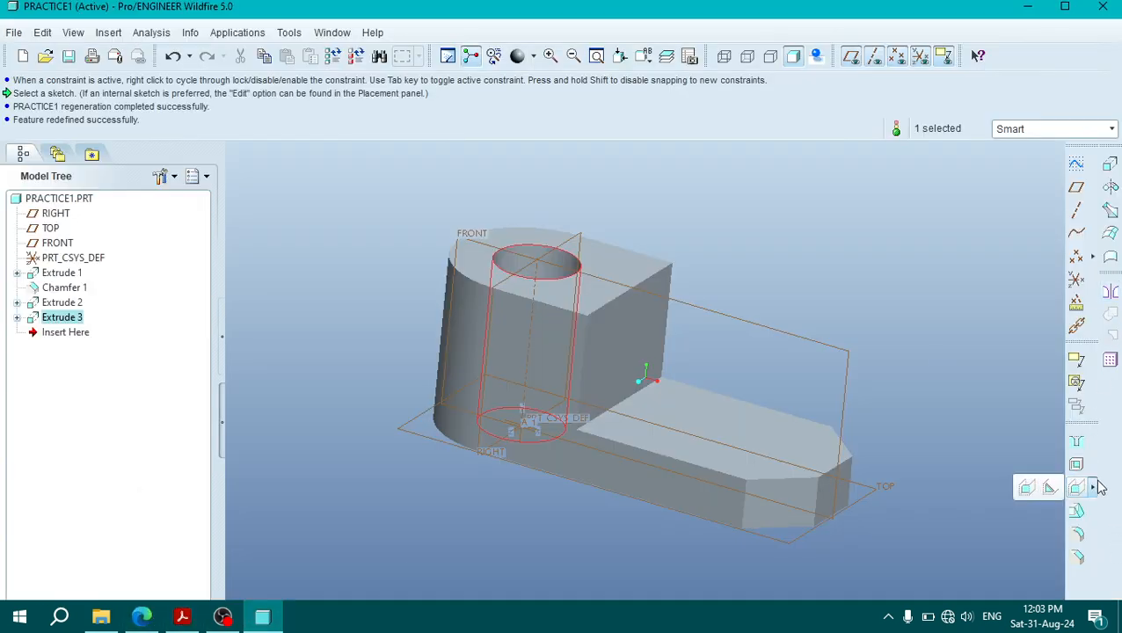
pyautogui.click(1052, 489)
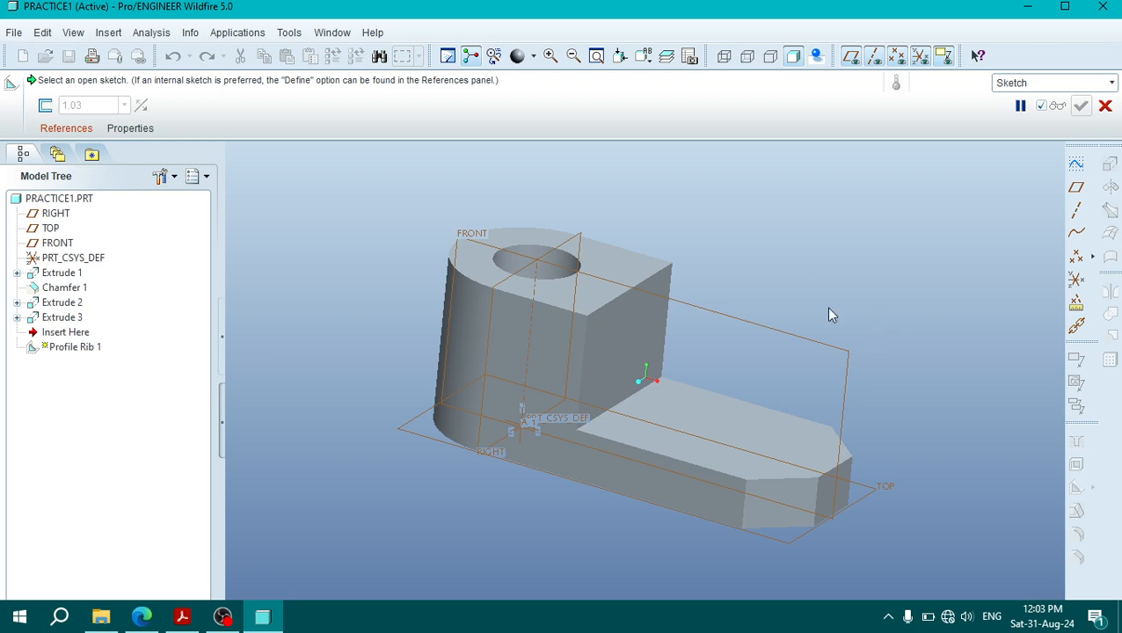
pyautogui.click(182, 617)
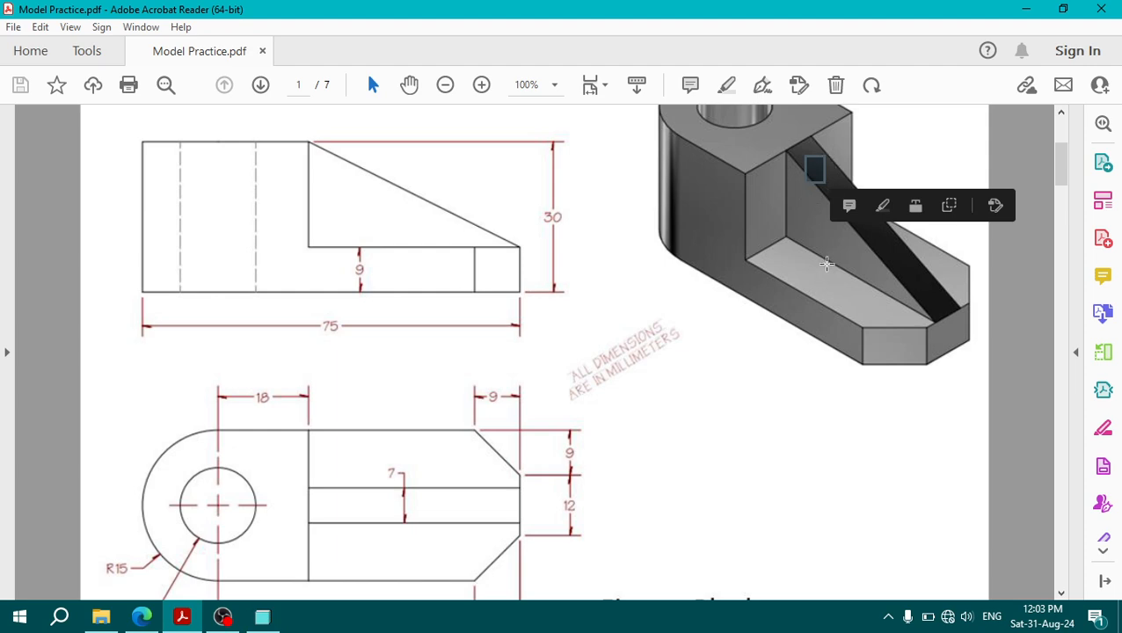
pyautogui.click(185, 616)
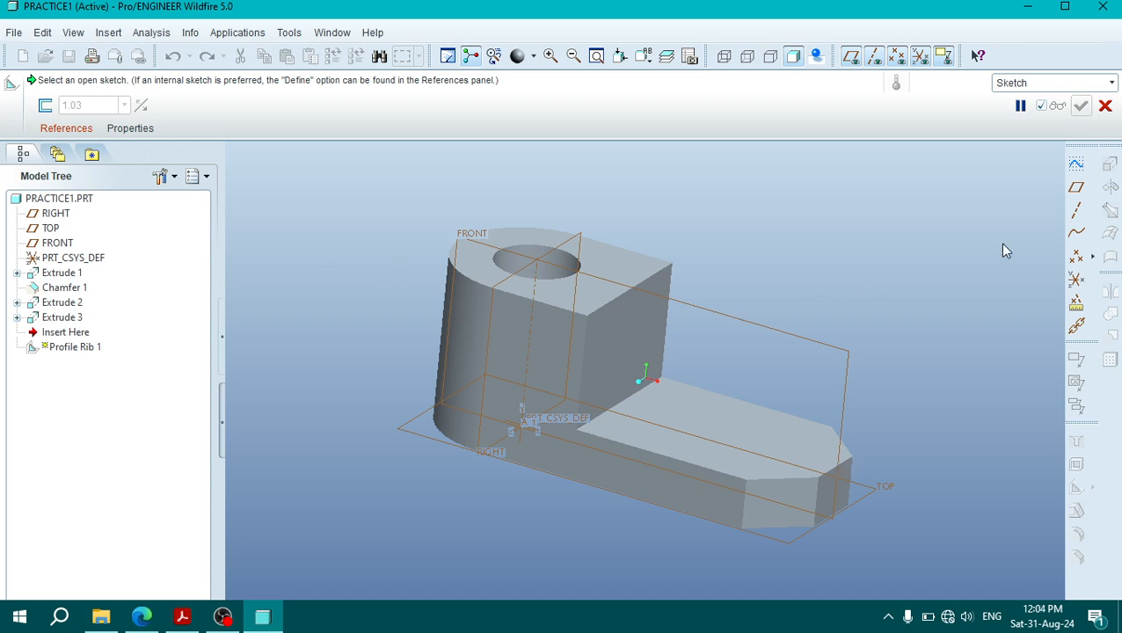
pyautogui.click(66, 129)
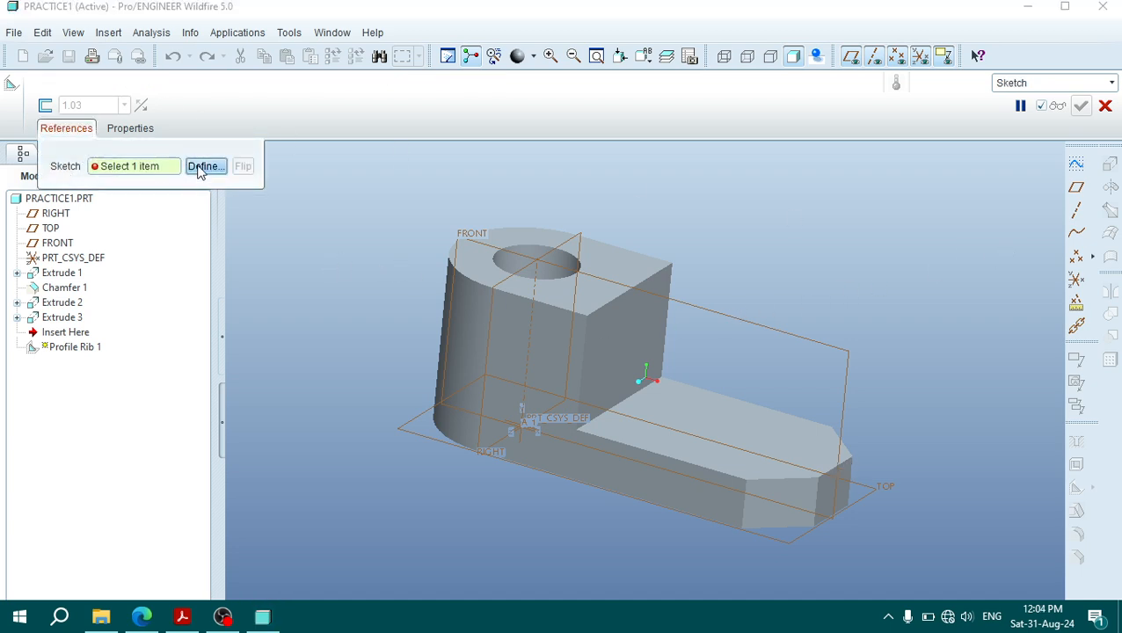
pyautogui.click(205, 167)
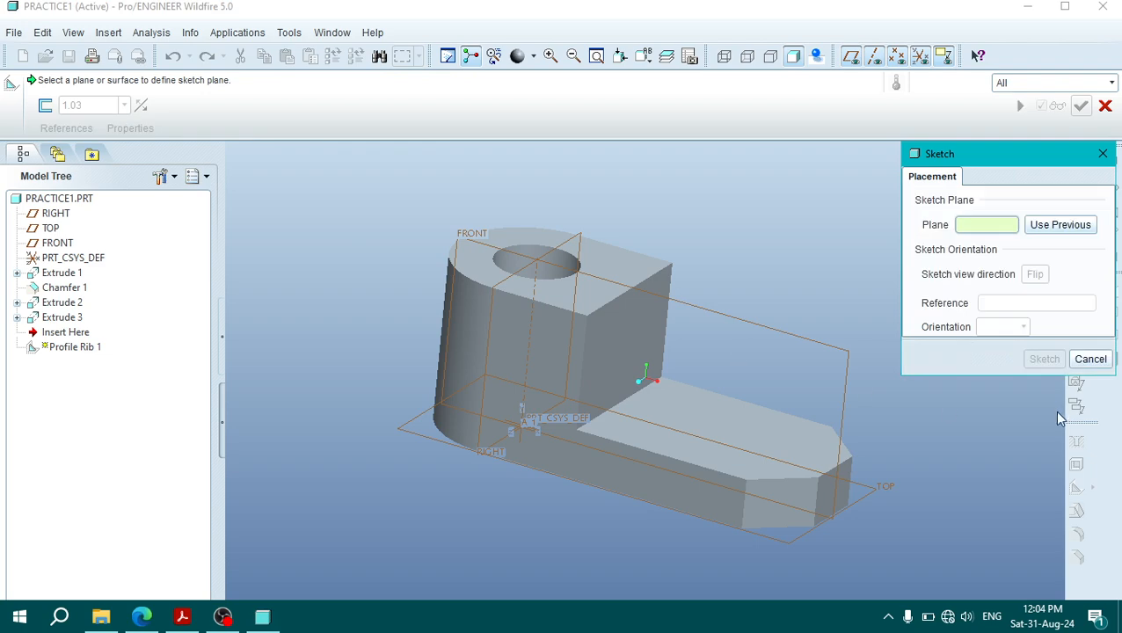
pyautogui.click(836, 355)
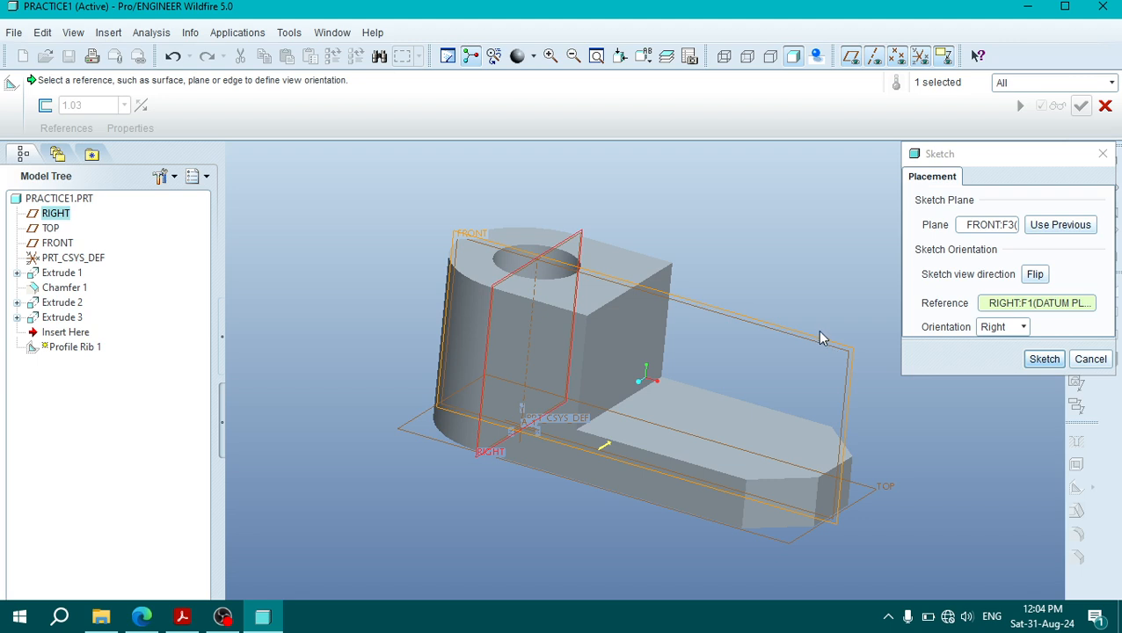
pyautogui.click(1044, 359)
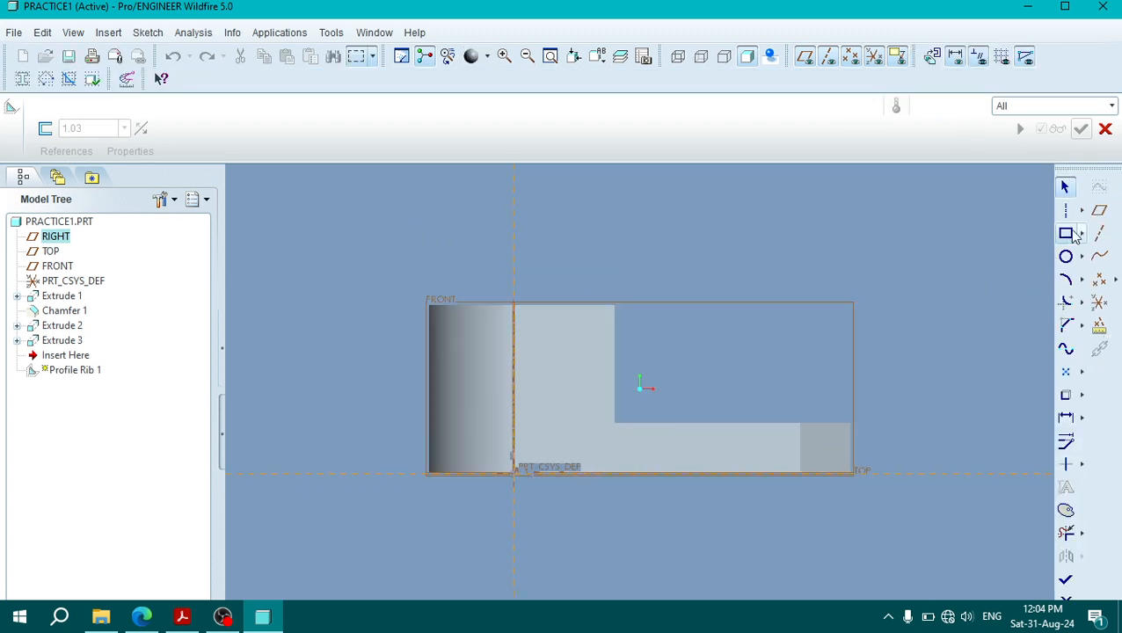
# Step: Try a sloping rib line from the raised block's upper corner to the base's end corner, inspect its endpoint closely, and undo it
pyautogui.click(1081, 211)
pyautogui.click(968, 210)
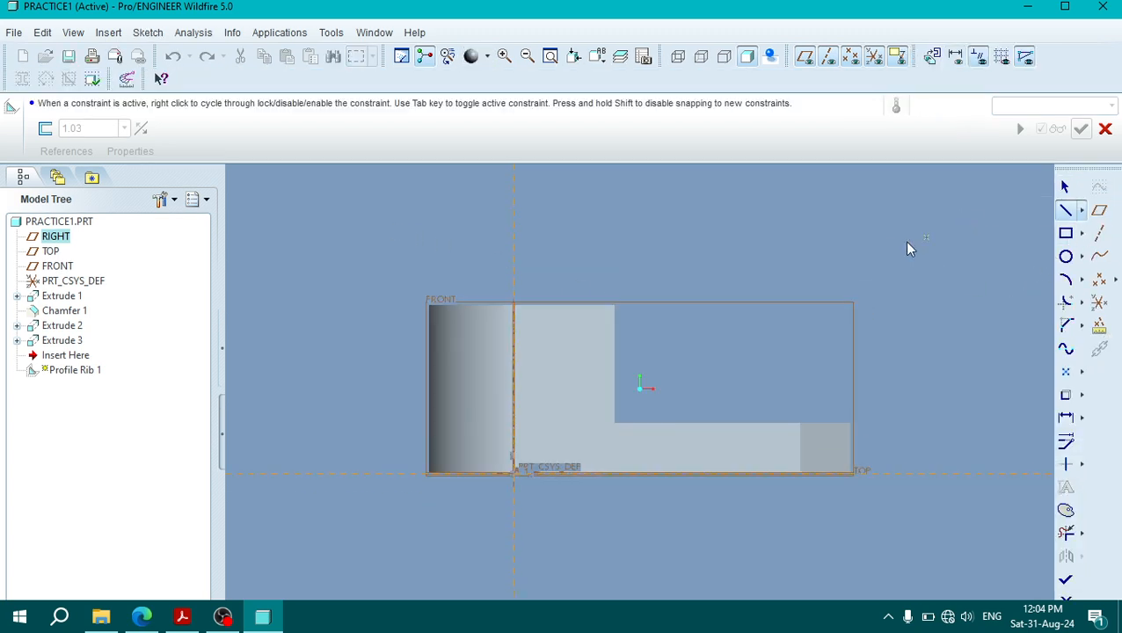
pyautogui.click(616, 307)
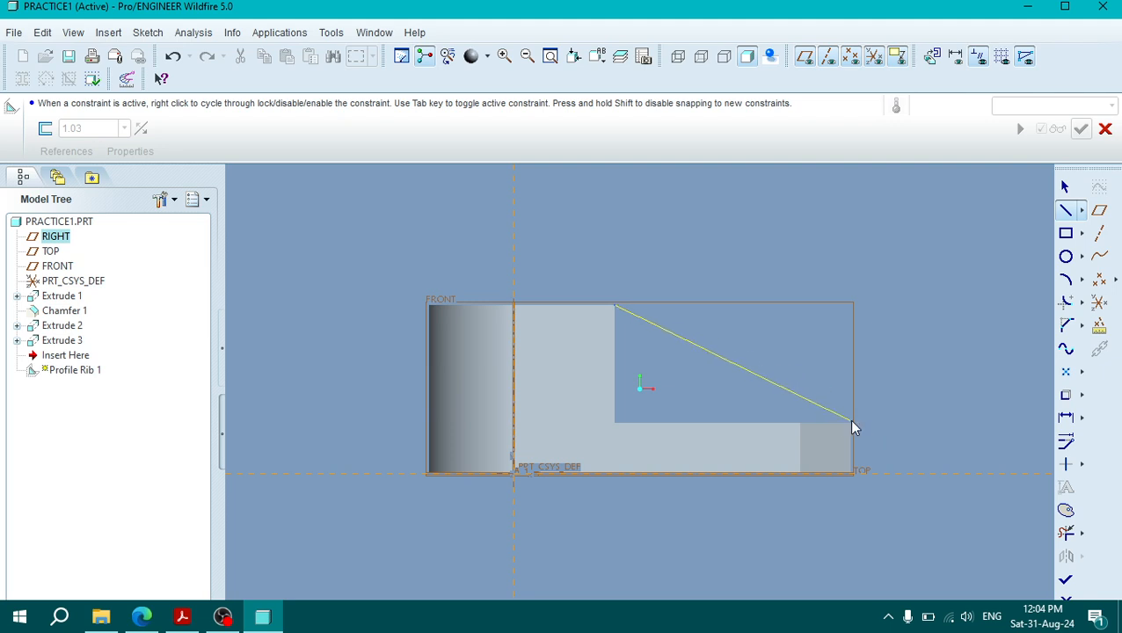
pyautogui.middleClick(887, 391)
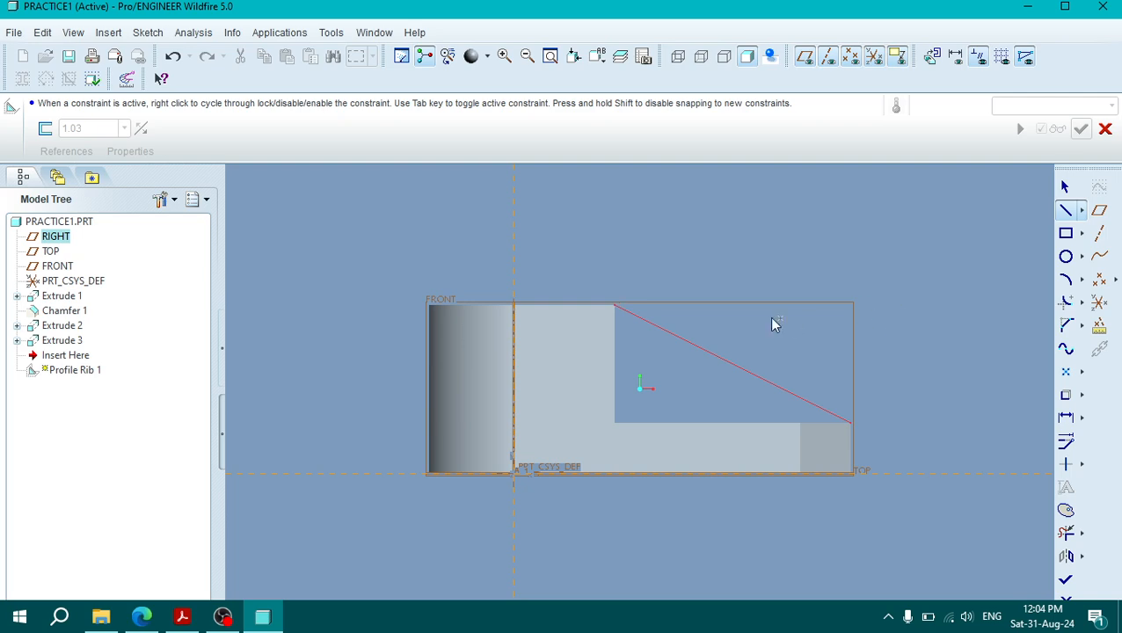
pyautogui.scroll(-6, 615, 318)
pyautogui.scroll(-5, 607, 278)
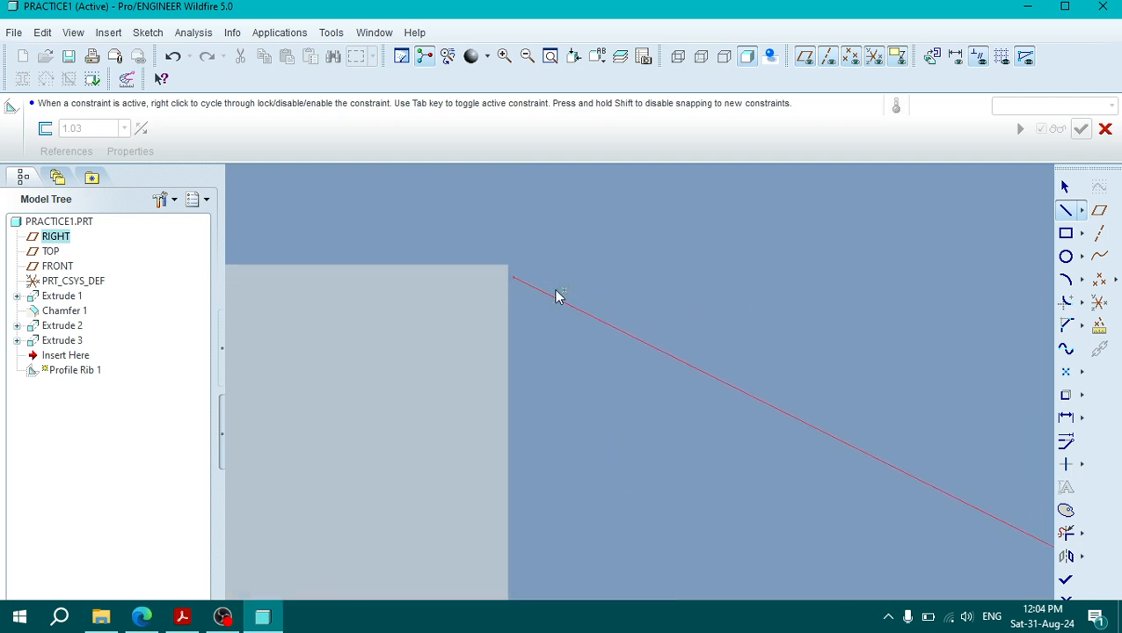
pyautogui.scroll(-1, 478, 240)
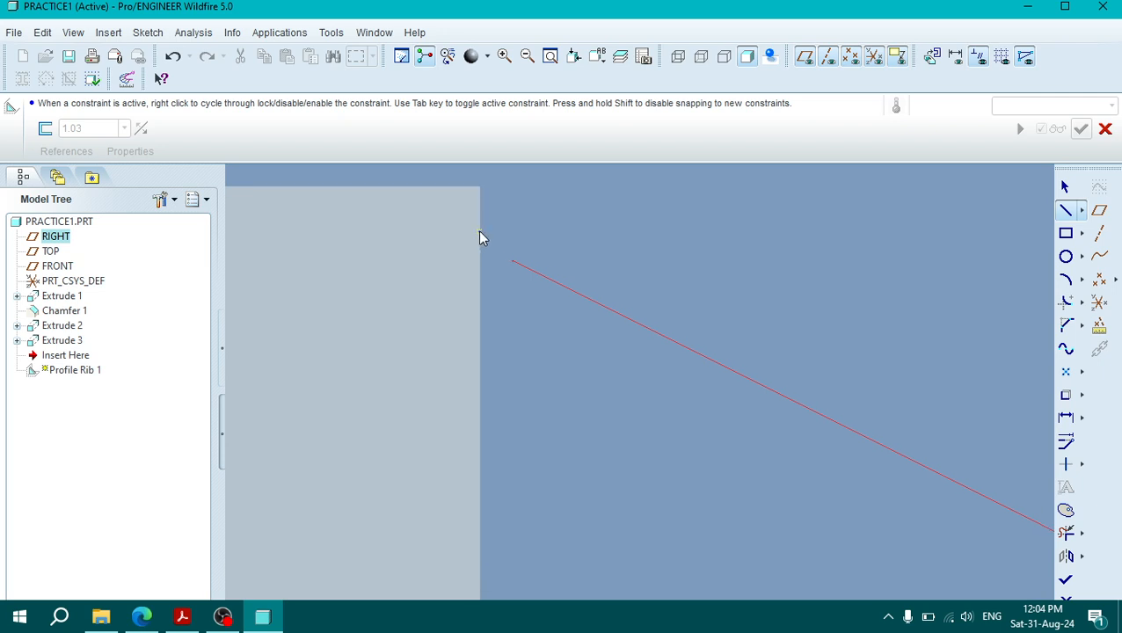
pyautogui.scroll(3, 563, 274)
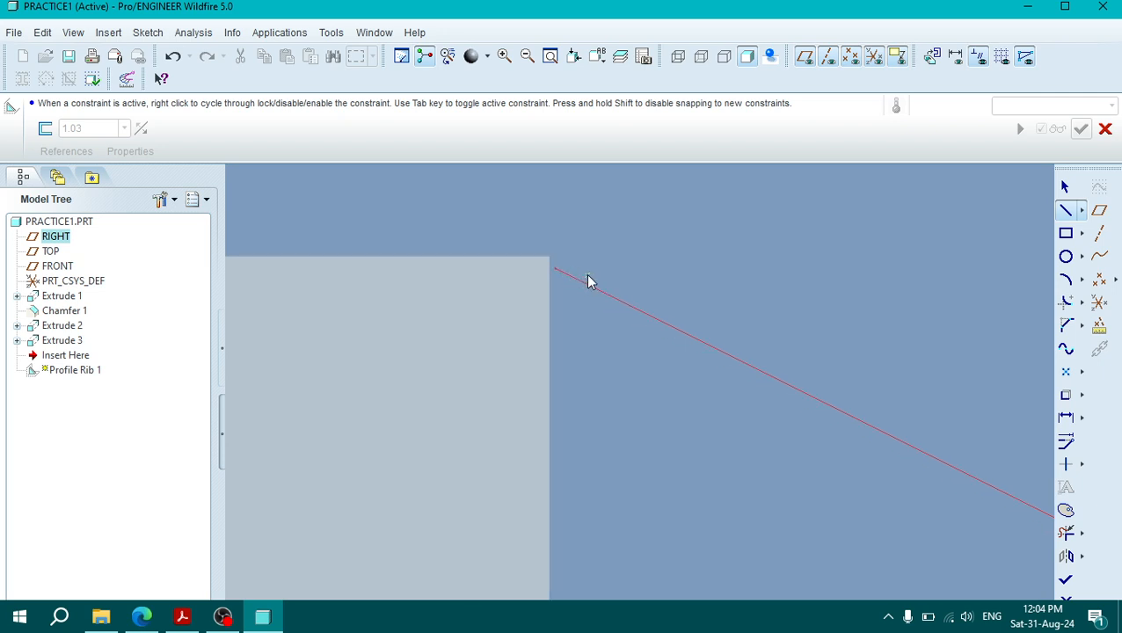
pyautogui.scroll(2, 840, 412)
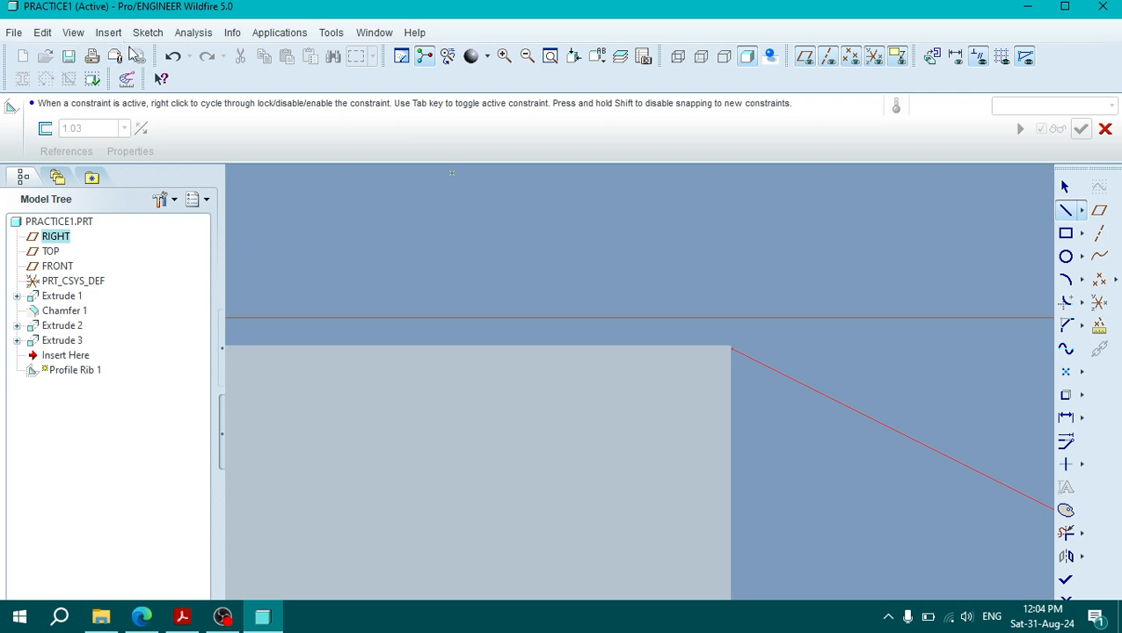
pyautogui.click(173, 56)
pyautogui.scroll(4, 667, 380)
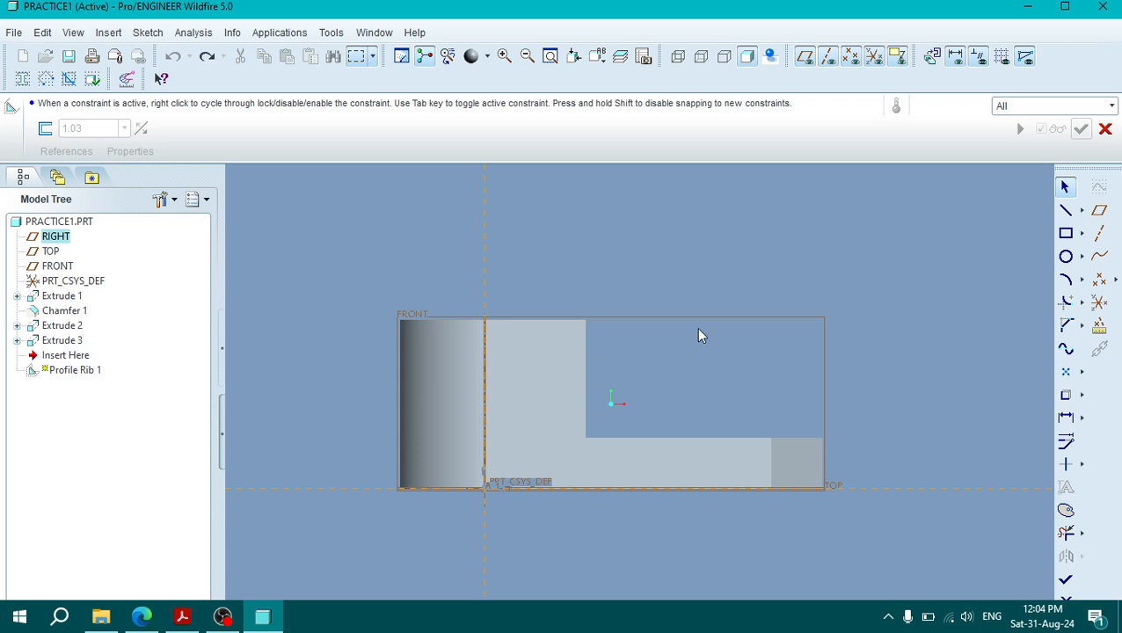
# Step: Add the raised block's top and inner vertical faces and the base's top and end faces as sketch references
pyautogui.hotkey('ctrl', 'd')
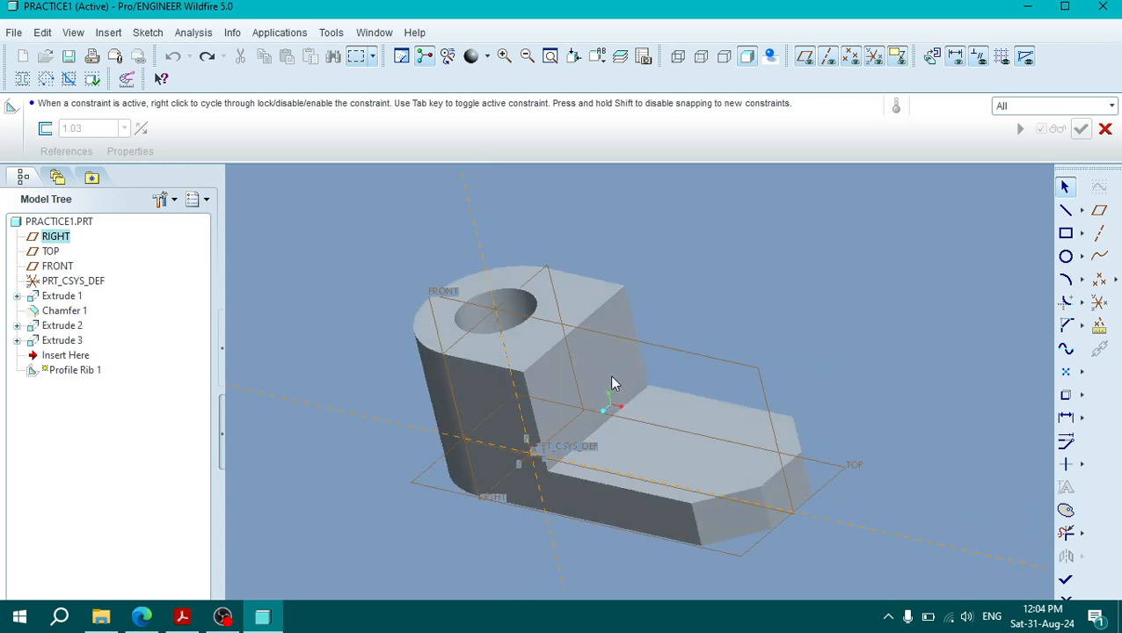
pyautogui.click(147, 32)
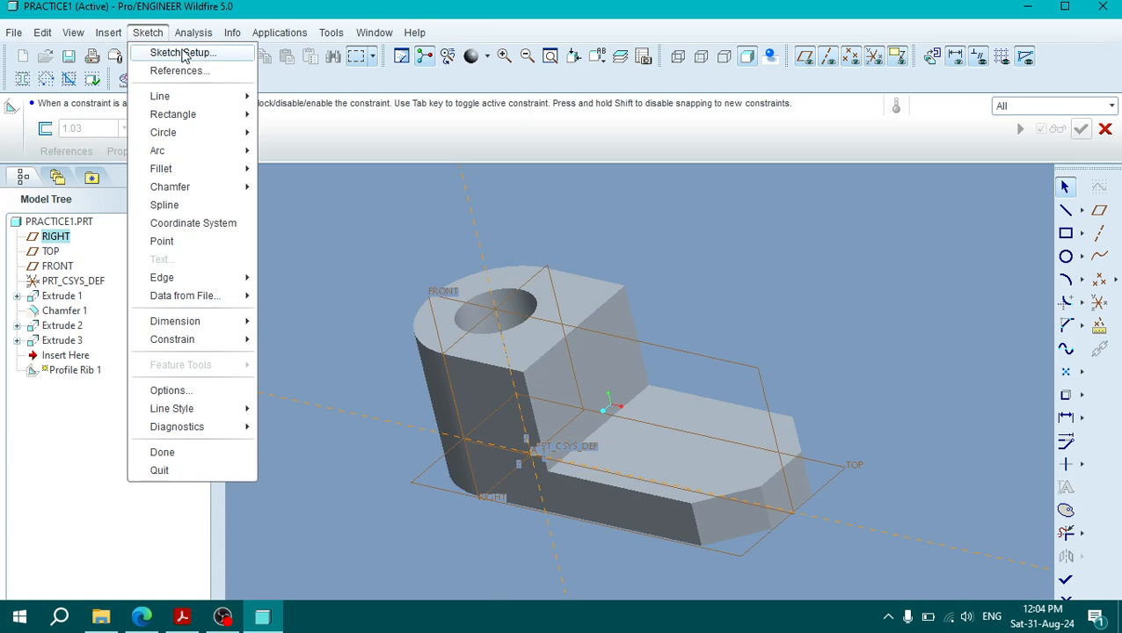
pyautogui.click(198, 71)
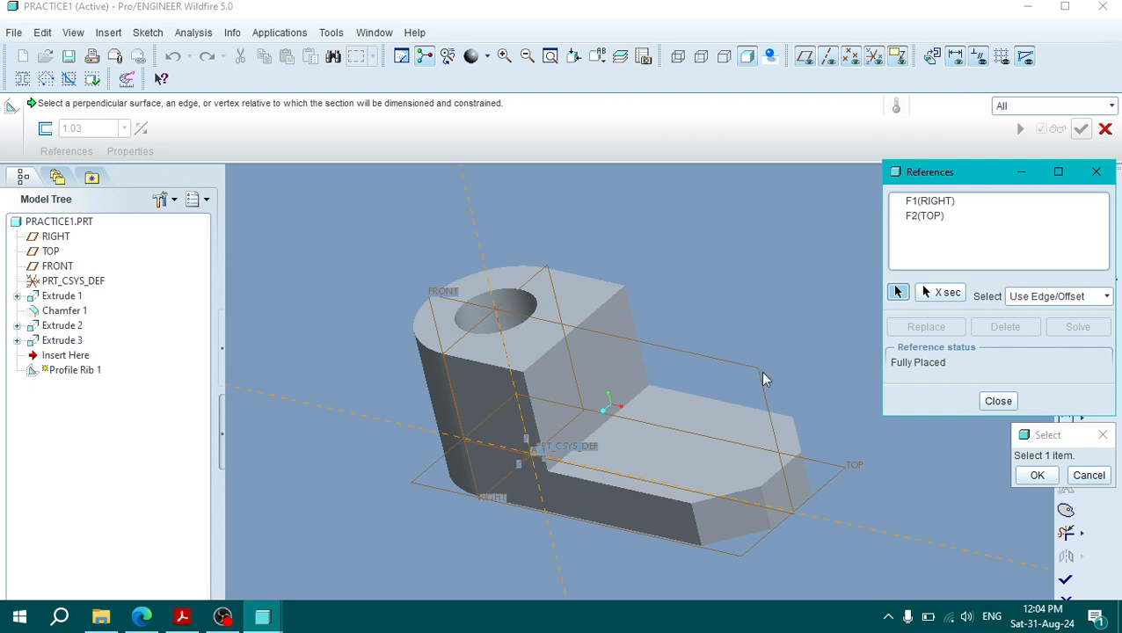
pyautogui.click(596, 302)
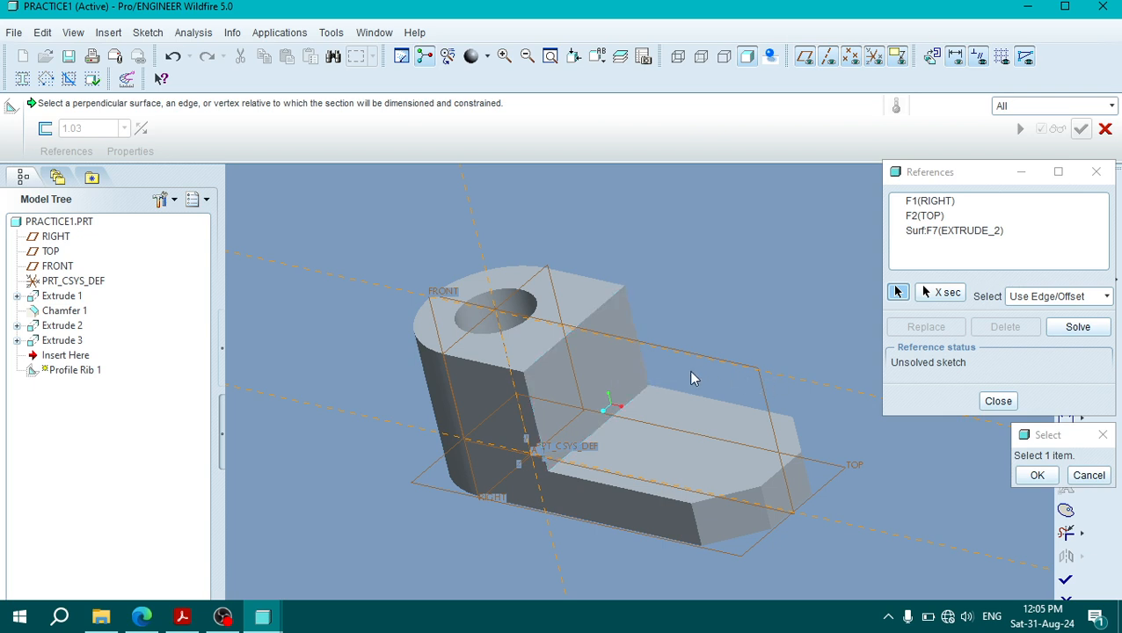
pyautogui.click(601, 365)
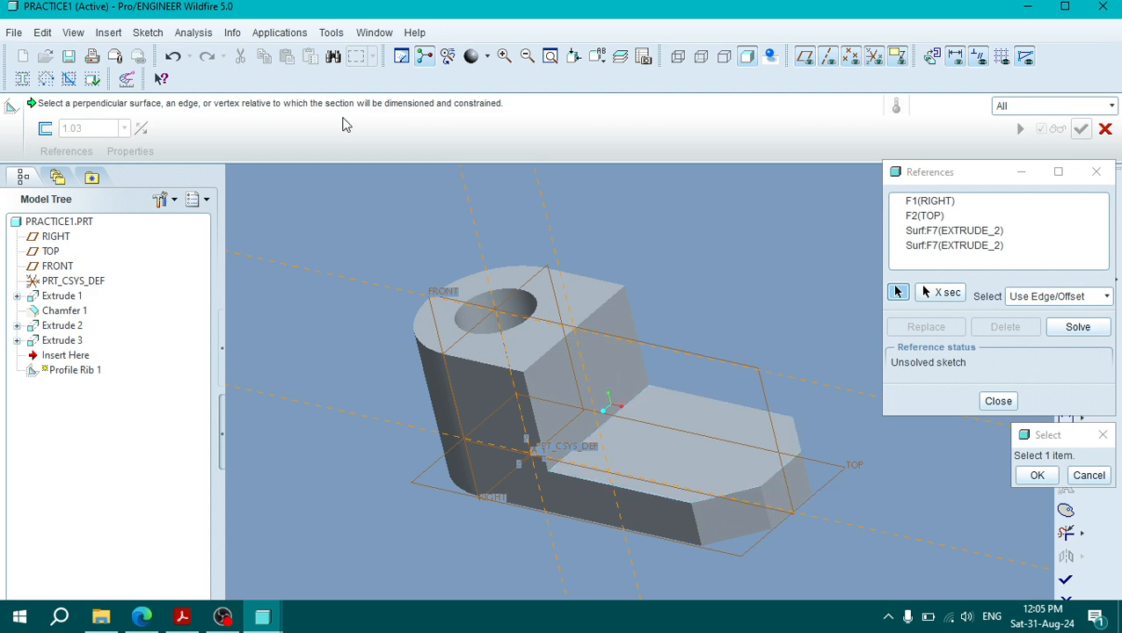
pyautogui.click(148, 33)
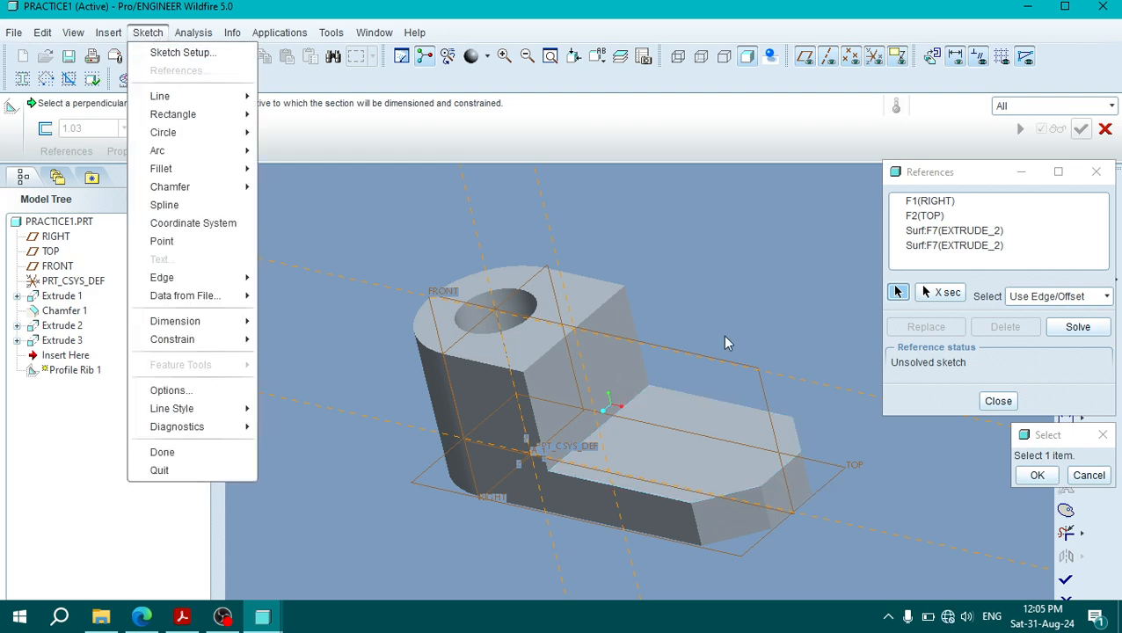
pyautogui.click(765, 276)
pyautogui.click(698, 464)
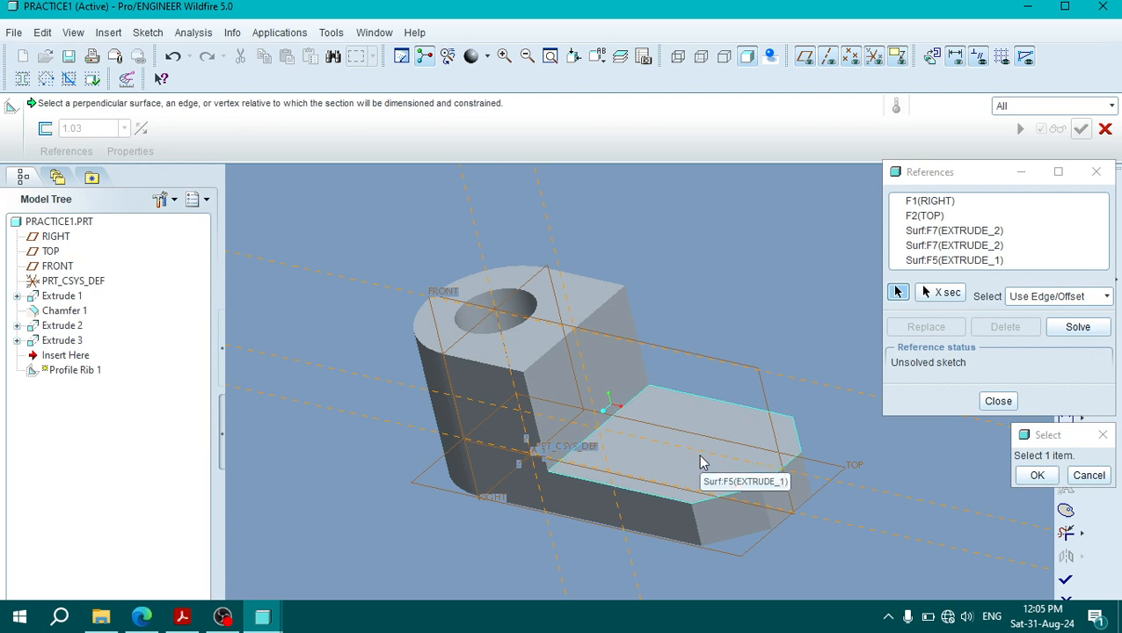
pyautogui.click(801, 492)
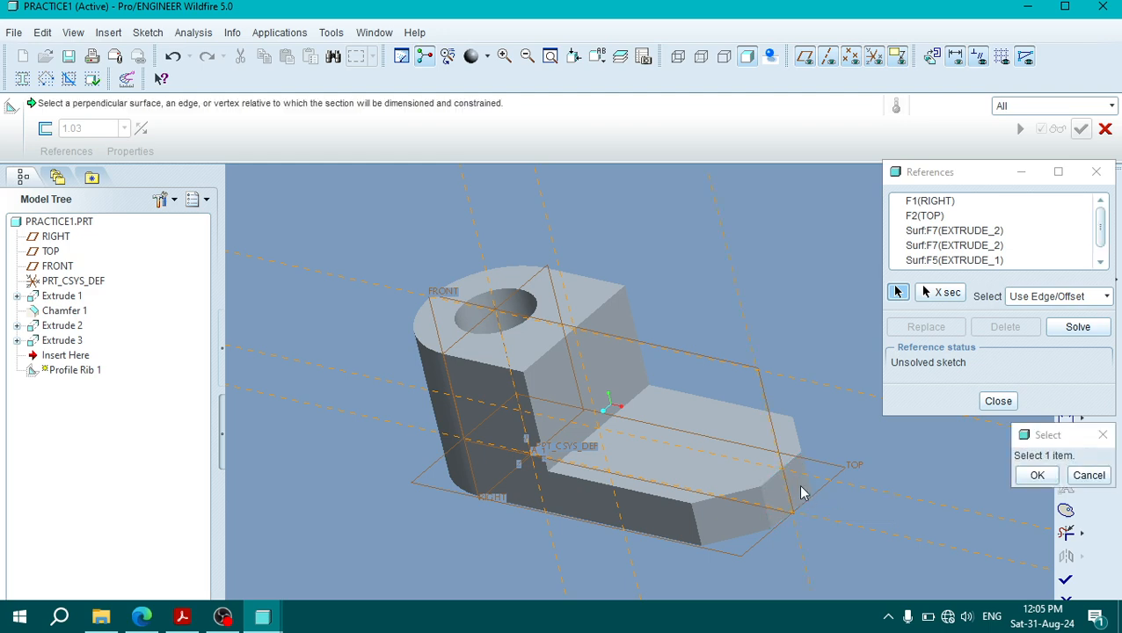
pyautogui.click(1037, 475)
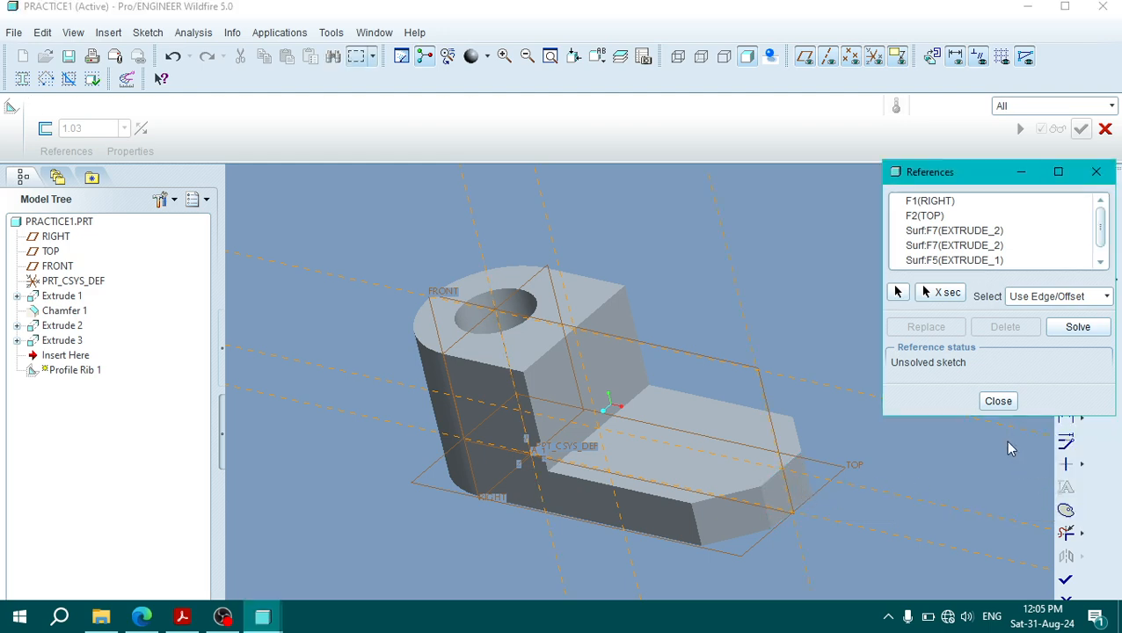
pyautogui.click(998, 401)
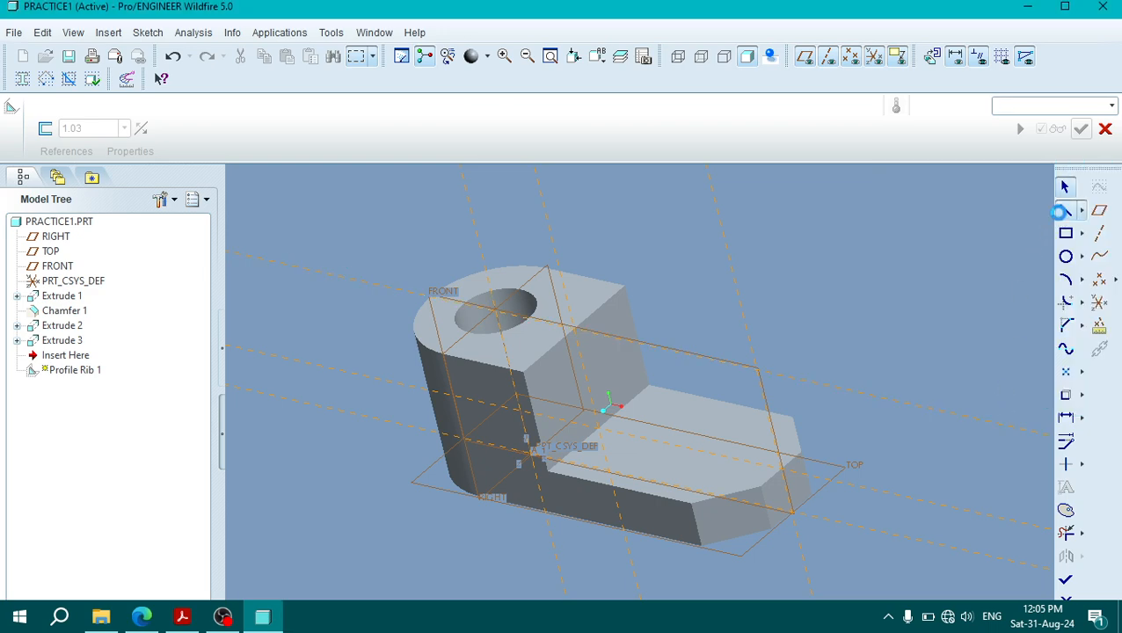
# Step: Try to draw the rib line between the new reference intersections in the 3D view, and undo it
pyautogui.click(576, 330)
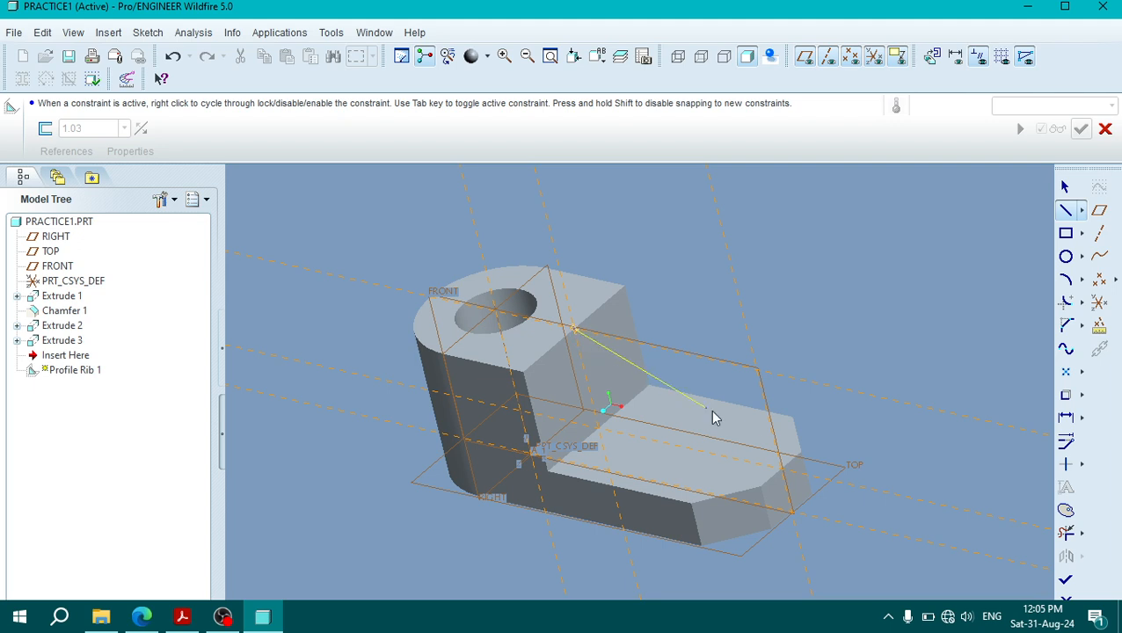
pyautogui.click(781, 467)
pyautogui.click(173, 56)
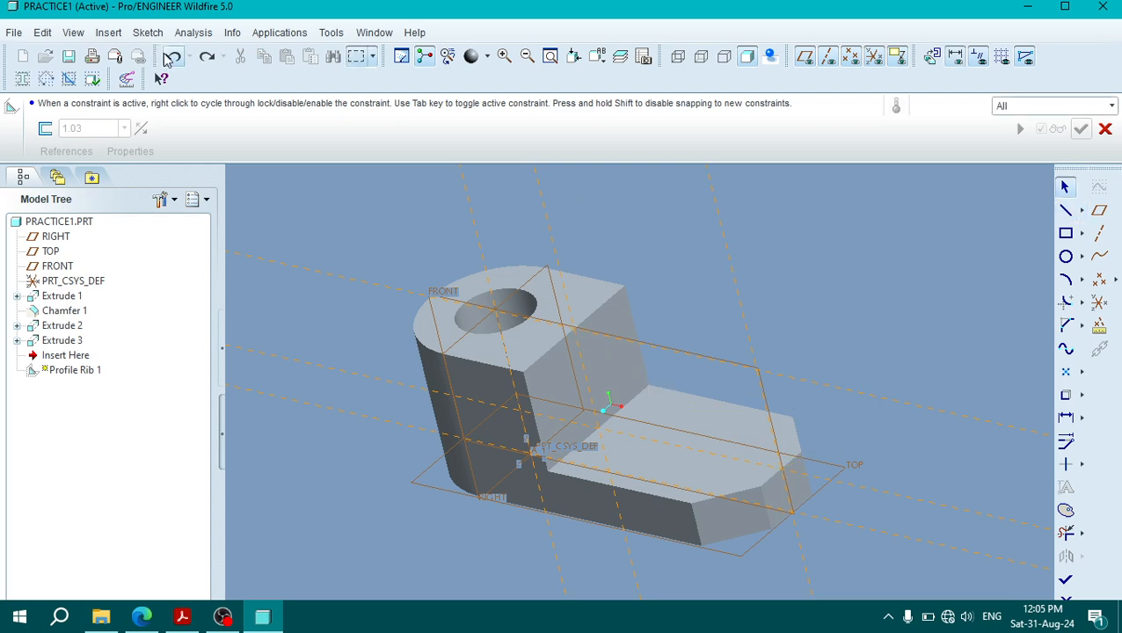
# Step: Sketch the rib's sloping line from the raised block's top edge to the base's upper end edge, snapping to the reference intersections
pyautogui.click(1065, 209)
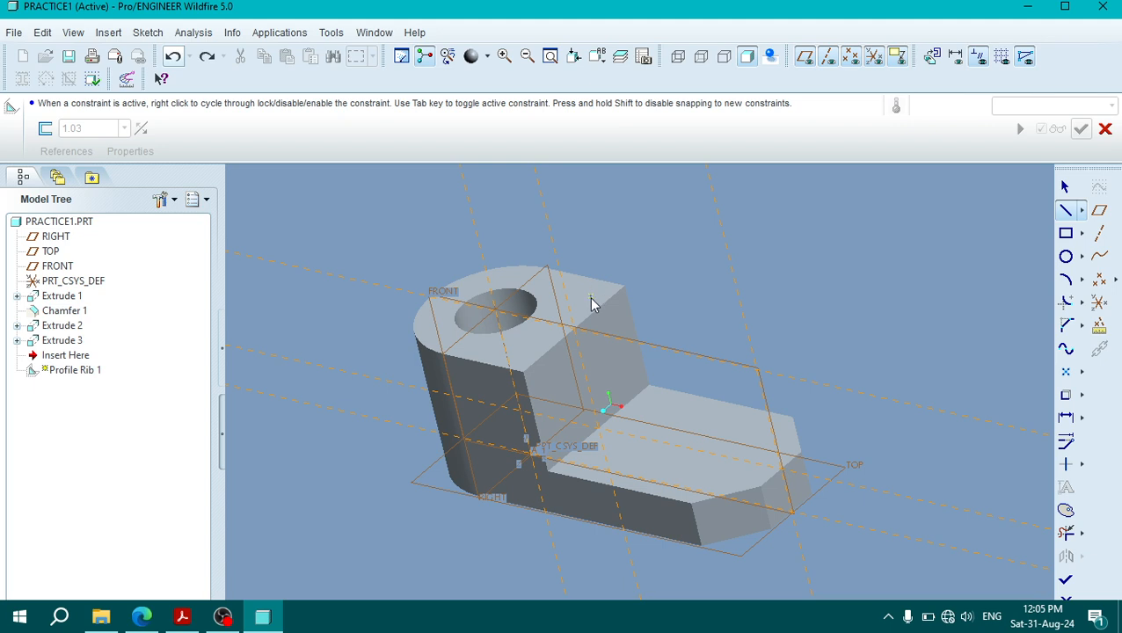
pyautogui.click(573, 328)
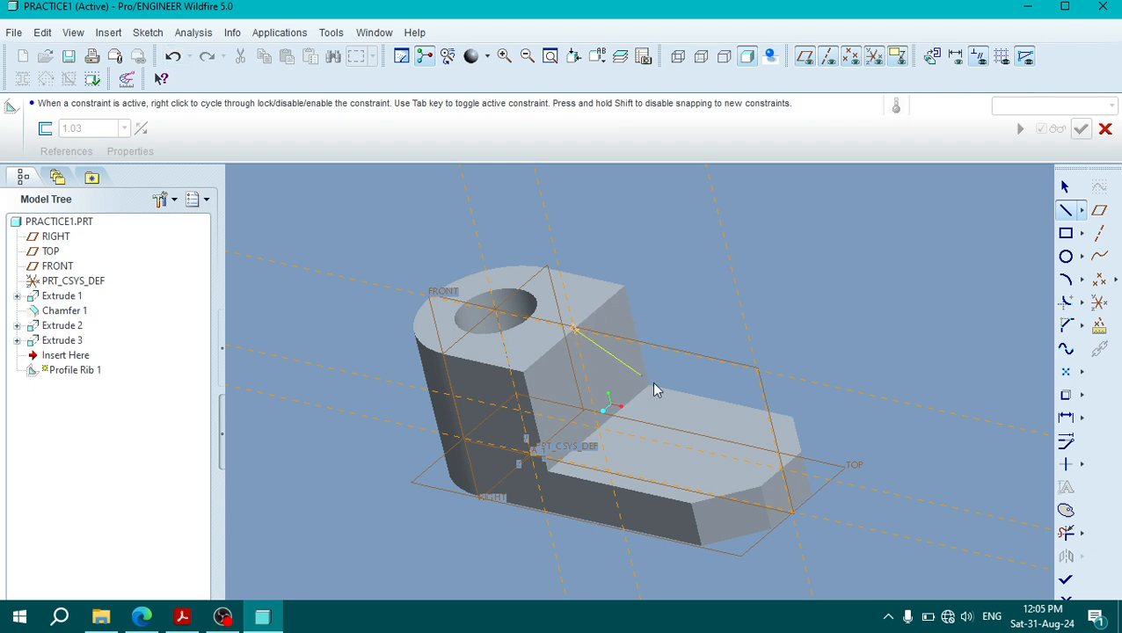
pyautogui.click(781, 469)
pyautogui.middleClick(856, 415)
pyautogui.middleClick(831, 317)
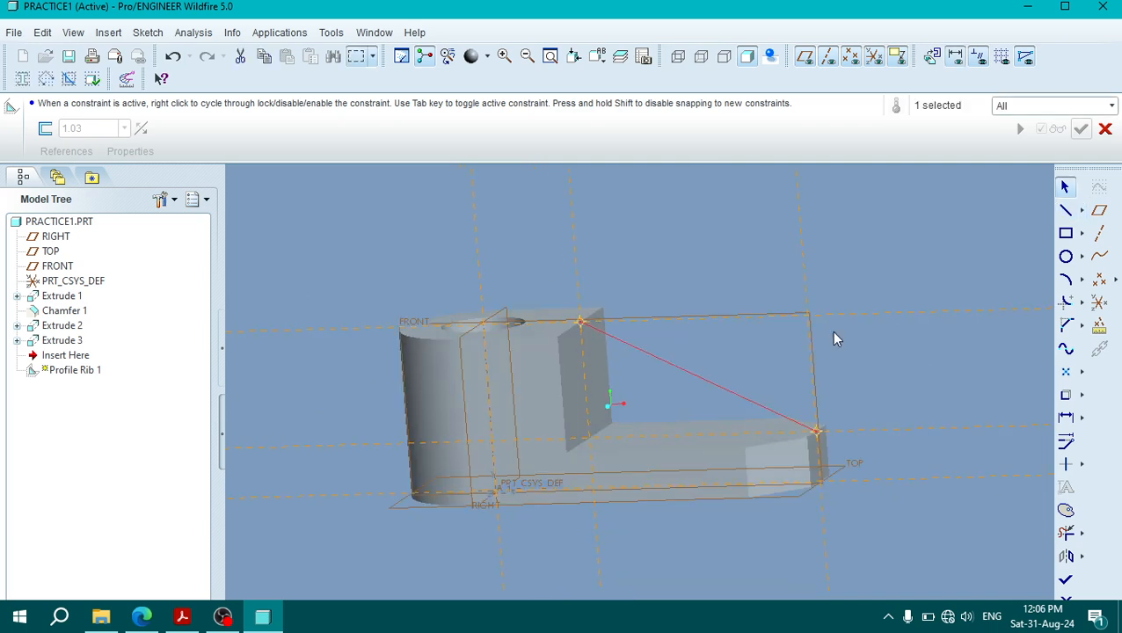
# Step: Check the sloping line's endpoint, finish the rib sketch, and flip the fill direction toward the base and raised block
pyautogui.scroll(-2, 506, 323)
pyautogui.scroll(-7, 615, 310)
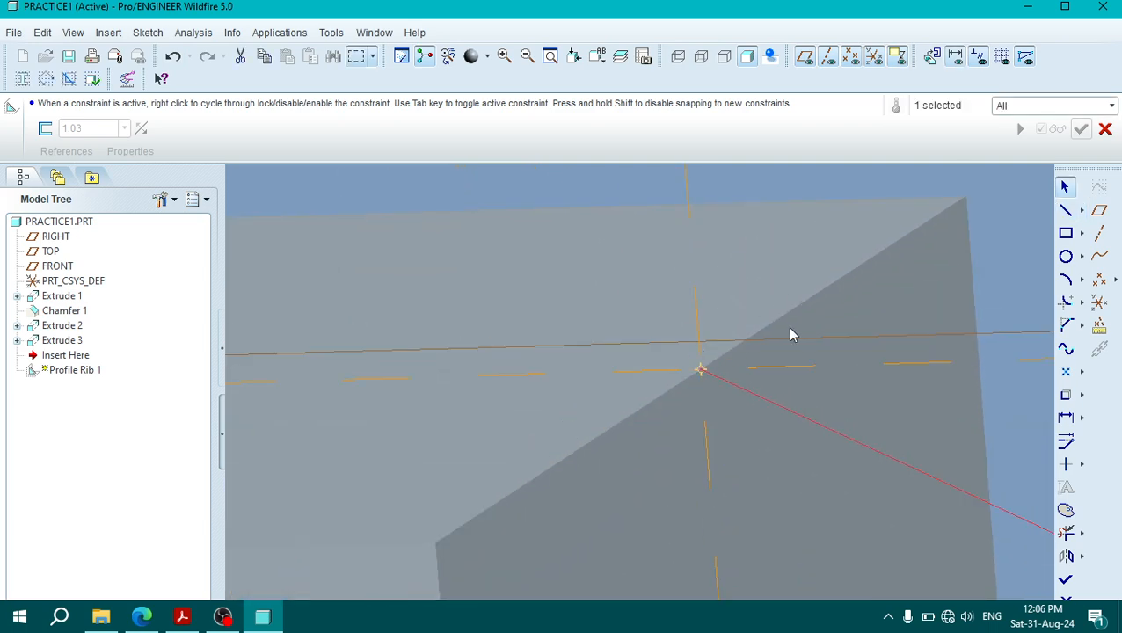
pyautogui.scroll(-4, 772, 369)
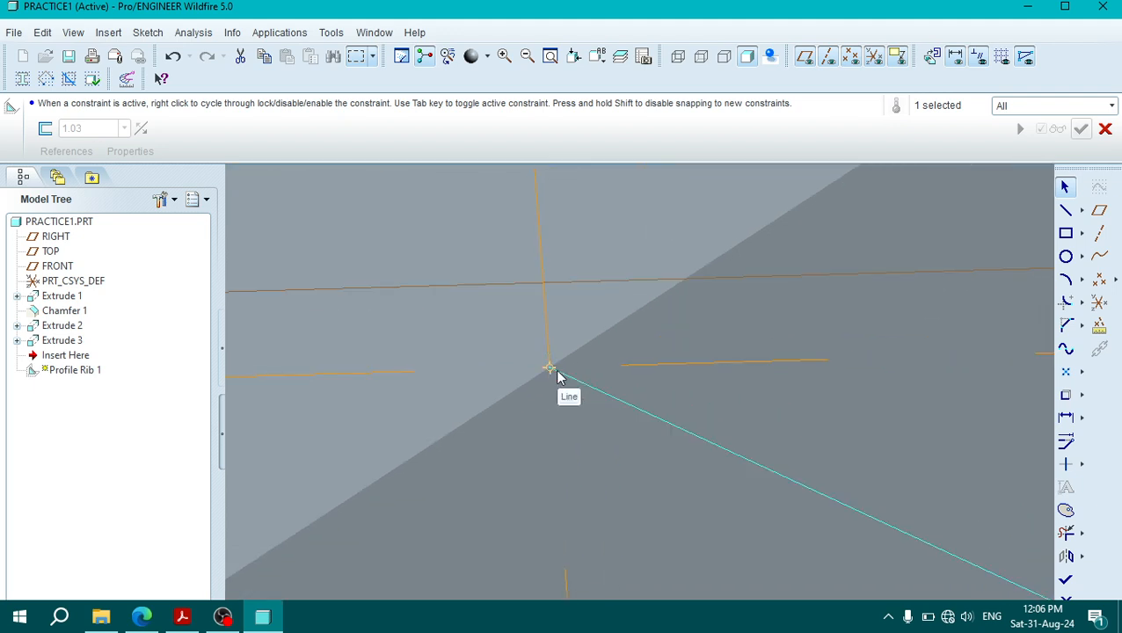
pyautogui.scroll(6, 552, 376)
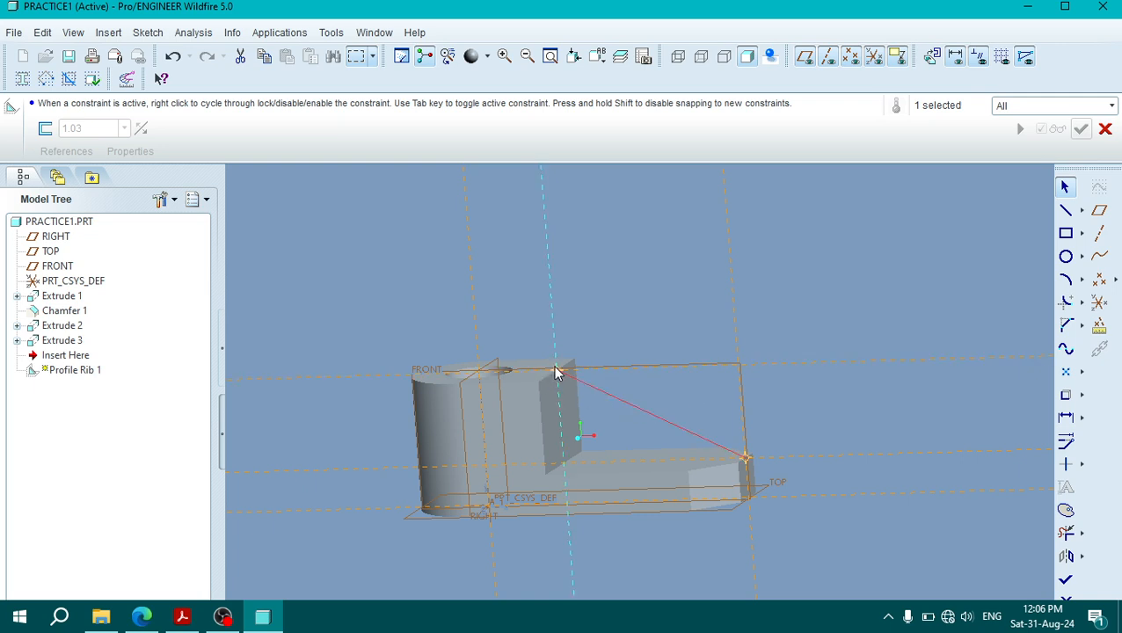
pyautogui.click(1066, 580)
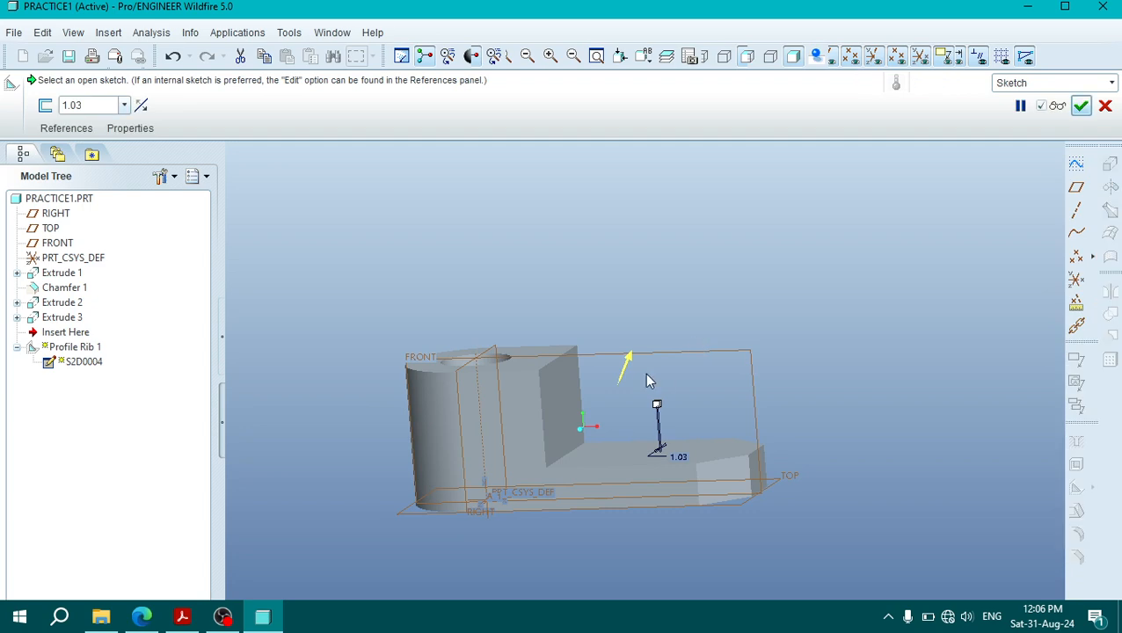
pyautogui.click(629, 363)
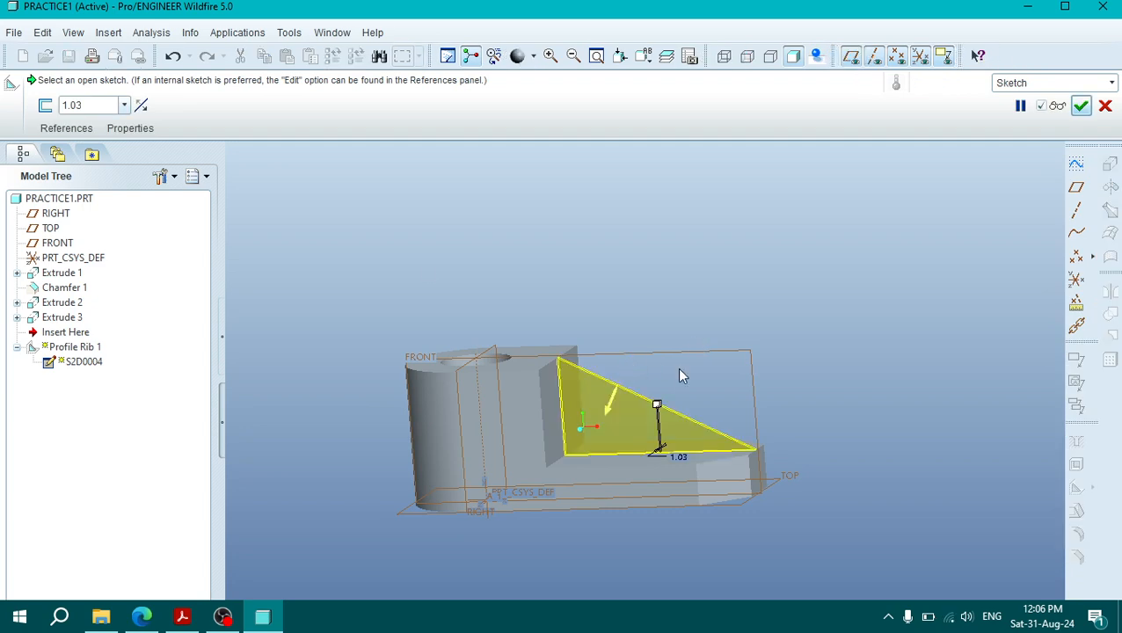
# Step: Set the rib thickness to 7 mm, check it against the PDF drawing, and complete the profile rib
pyautogui.click(73, 104)
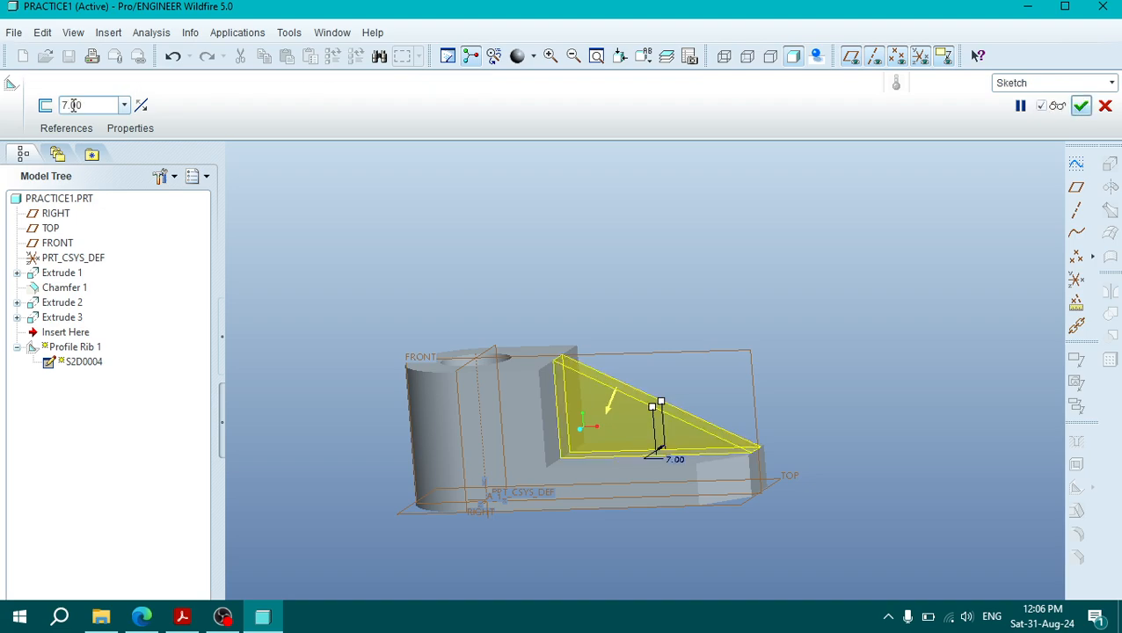
pyautogui.click(182, 616)
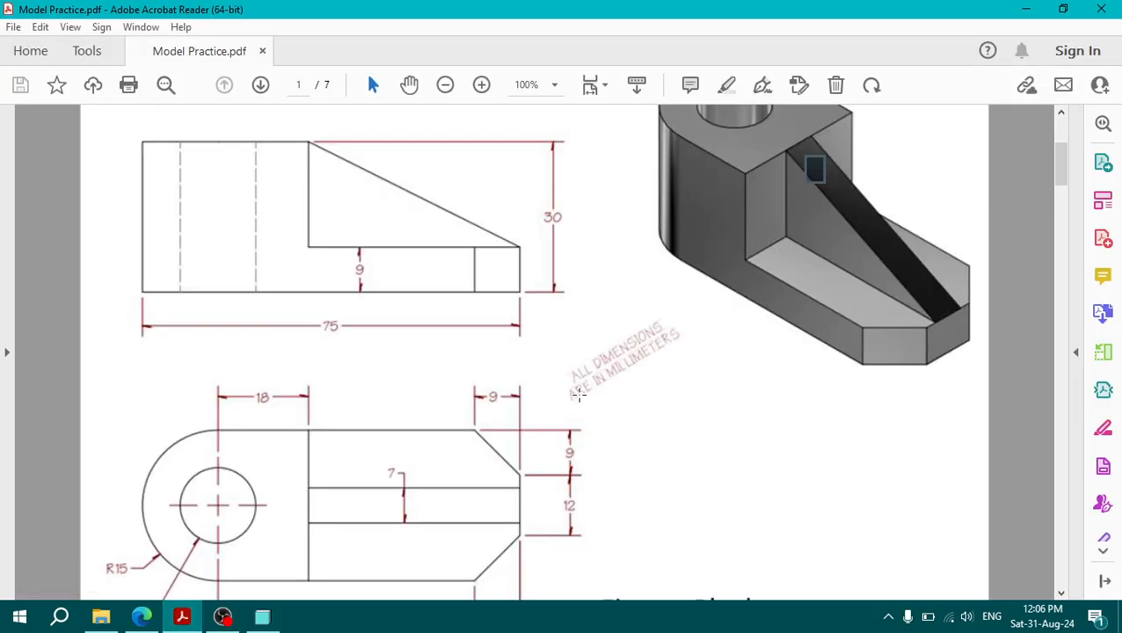
pyautogui.click(262, 616)
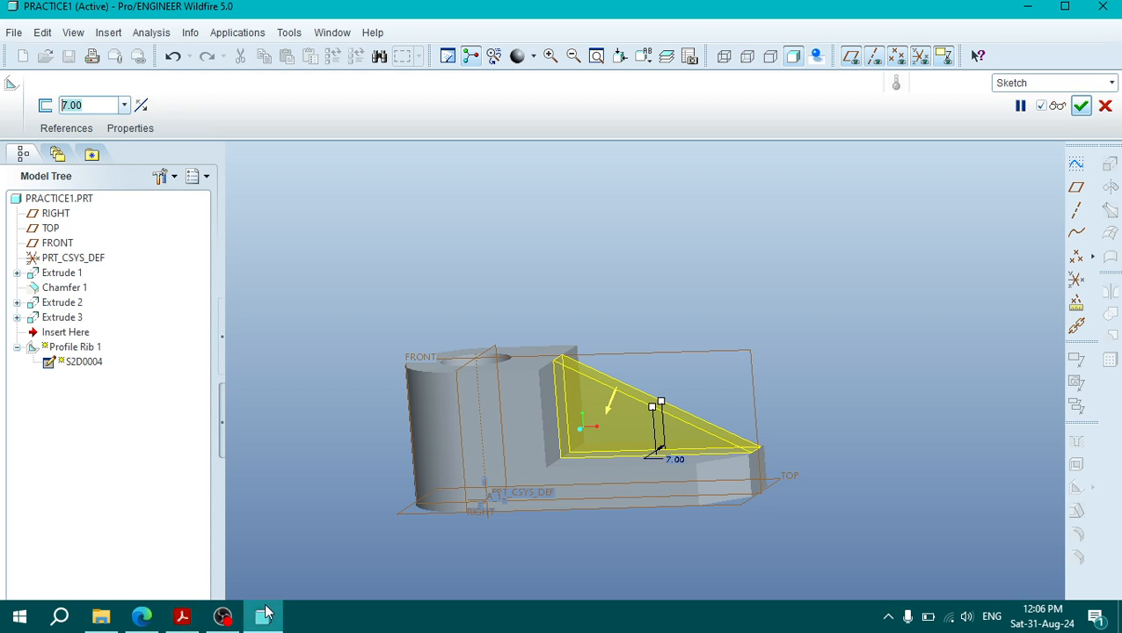
pyautogui.click(1081, 105)
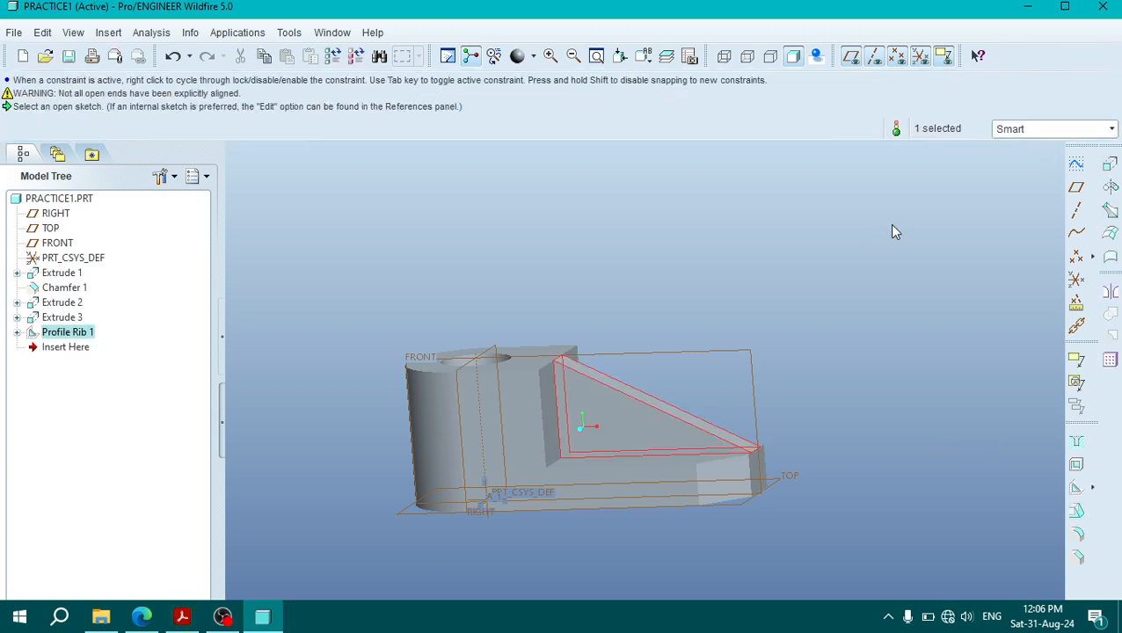
pyautogui.moveTo(859, 315); pyautogui.dragTo(903, 284, button='middle')
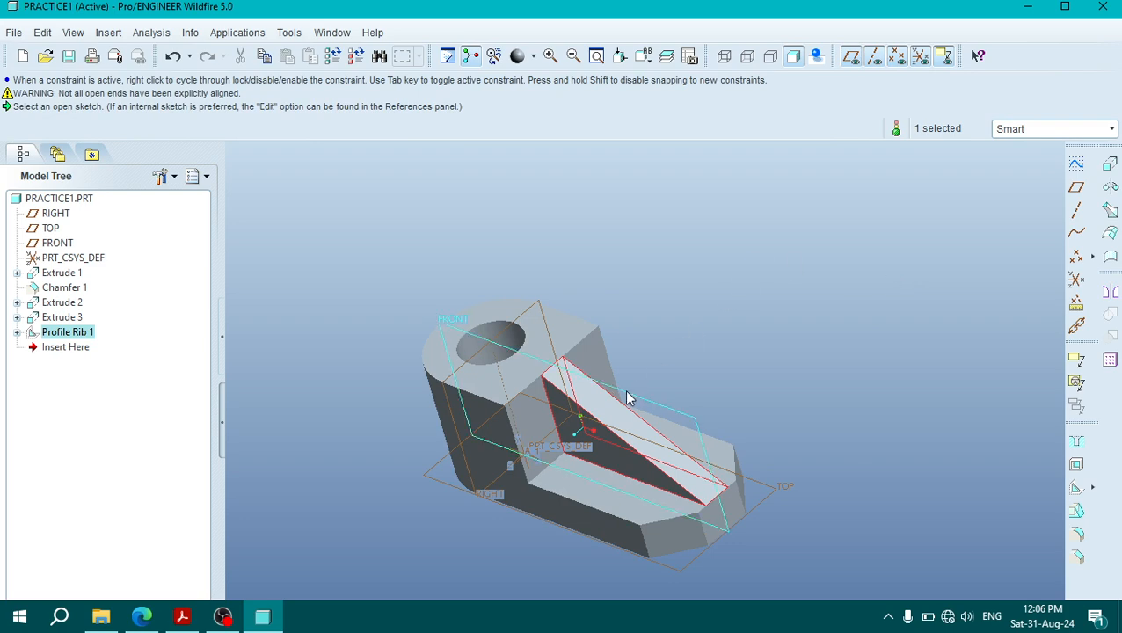
pyautogui.click(757, 340)
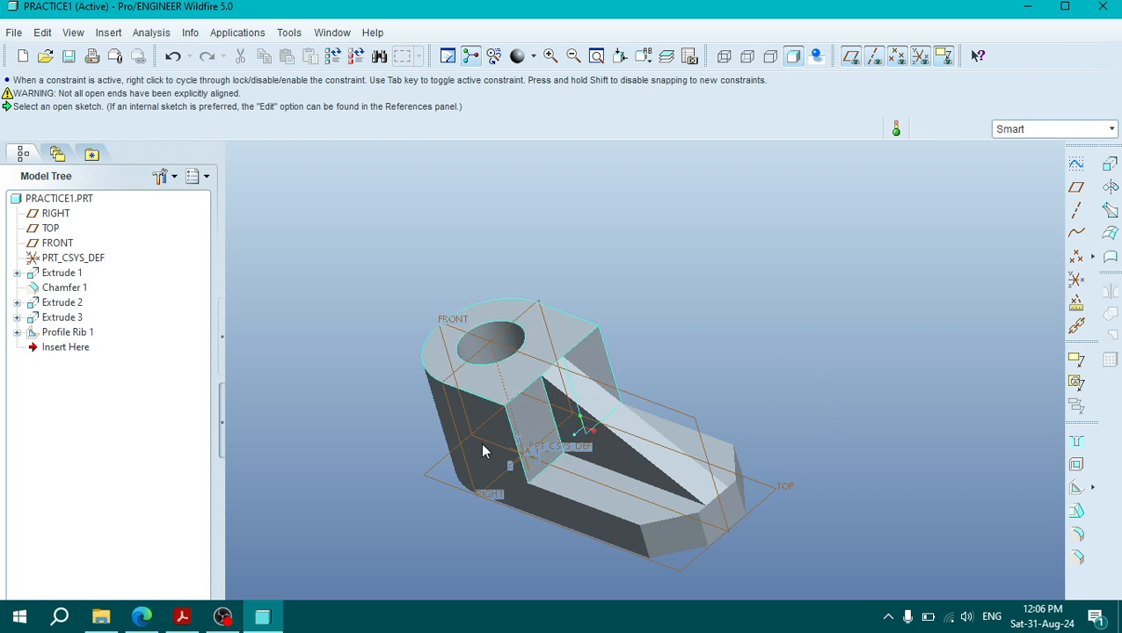
# Step: Assign the library material steel.mtl to the part in the model properties
pyautogui.click(15, 32)
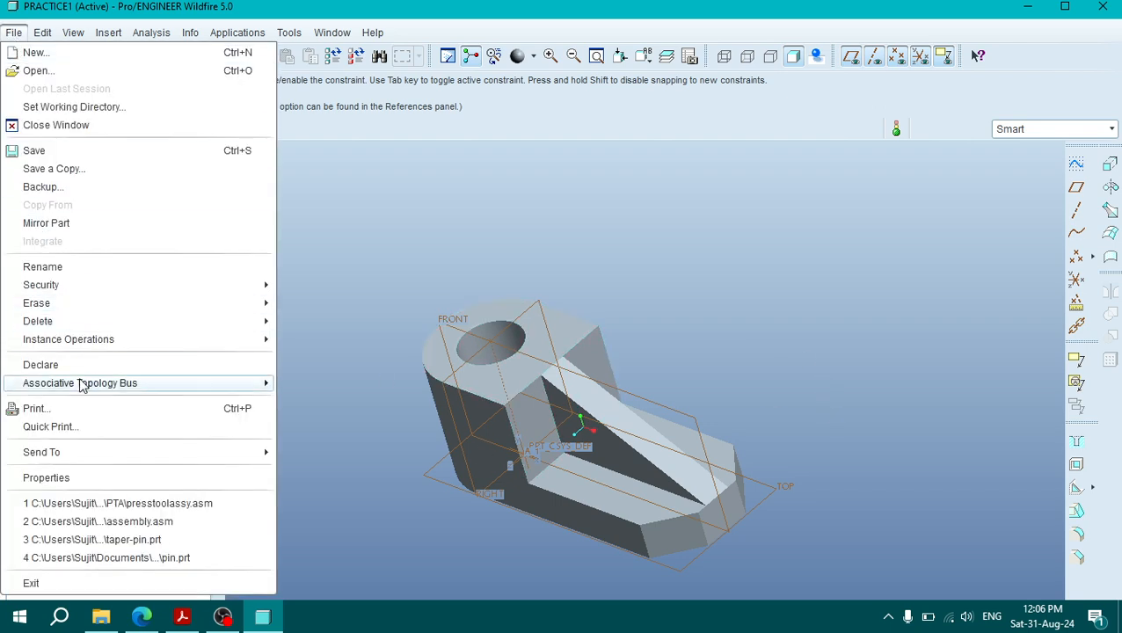
pyautogui.click(87, 487)
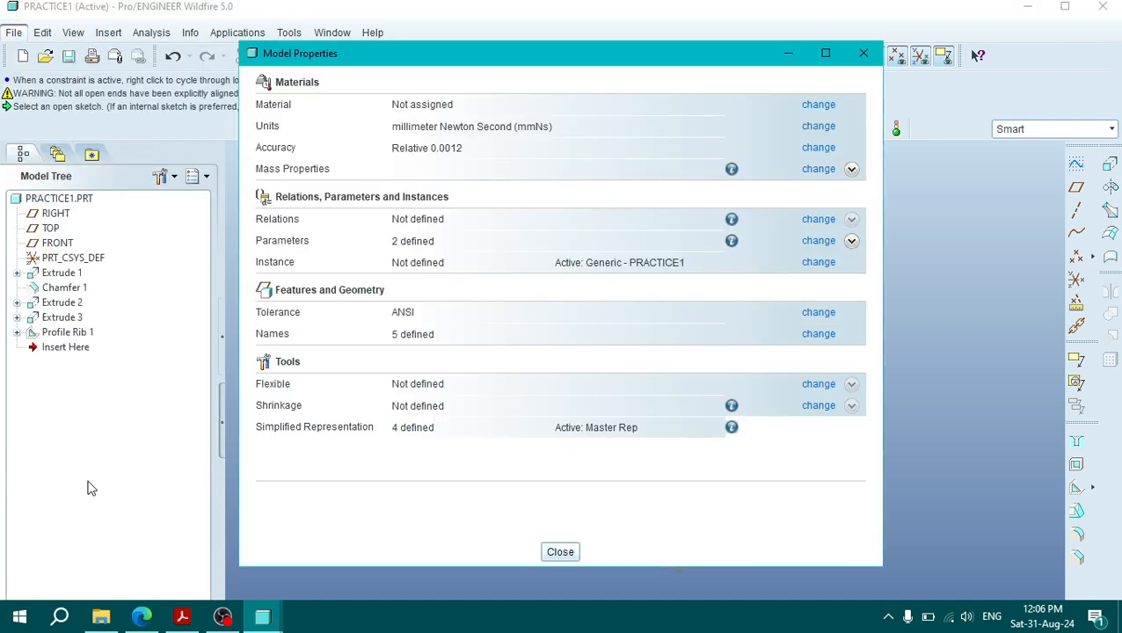
pyautogui.click(817, 105)
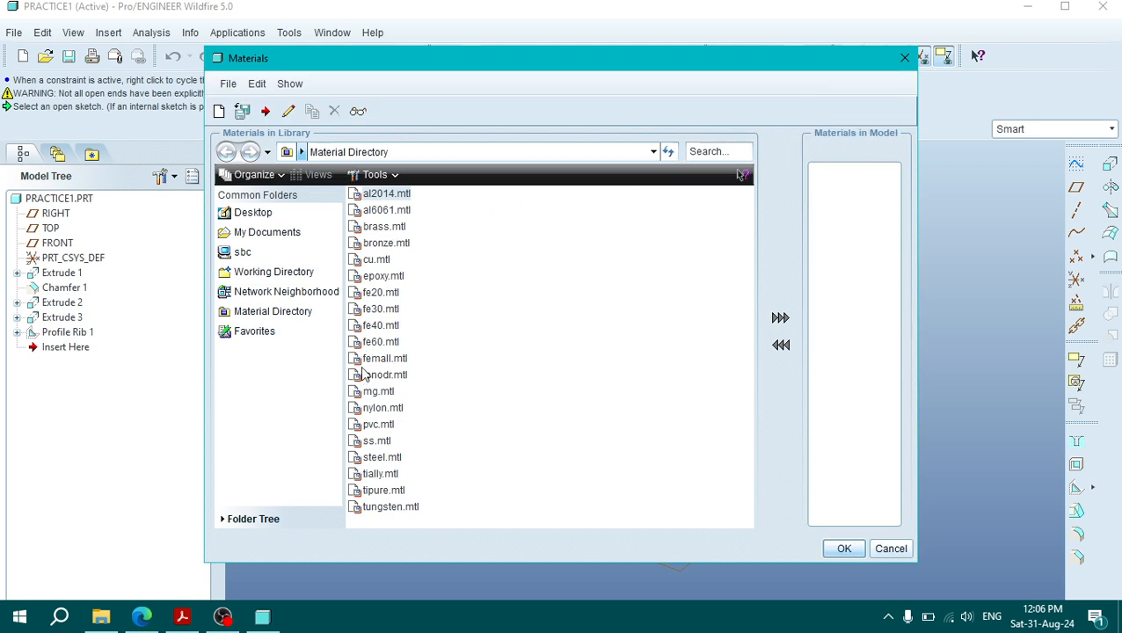
pyautogui.click(385, 473)
pyautogui.doubleClick(383, 458)
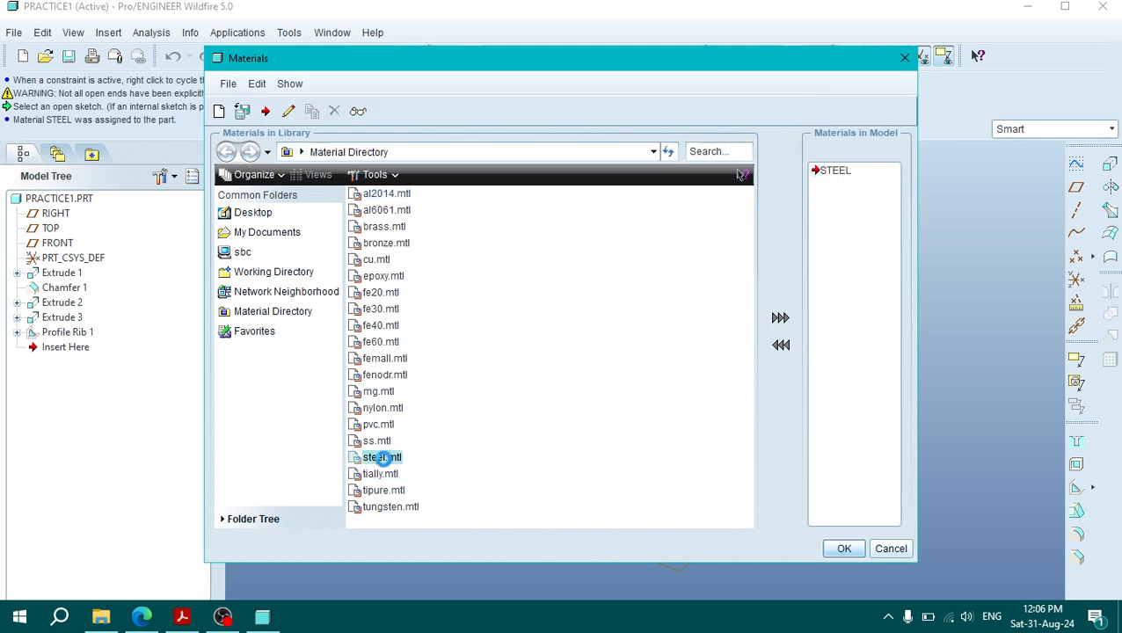
pyautogui.click(843, 549)
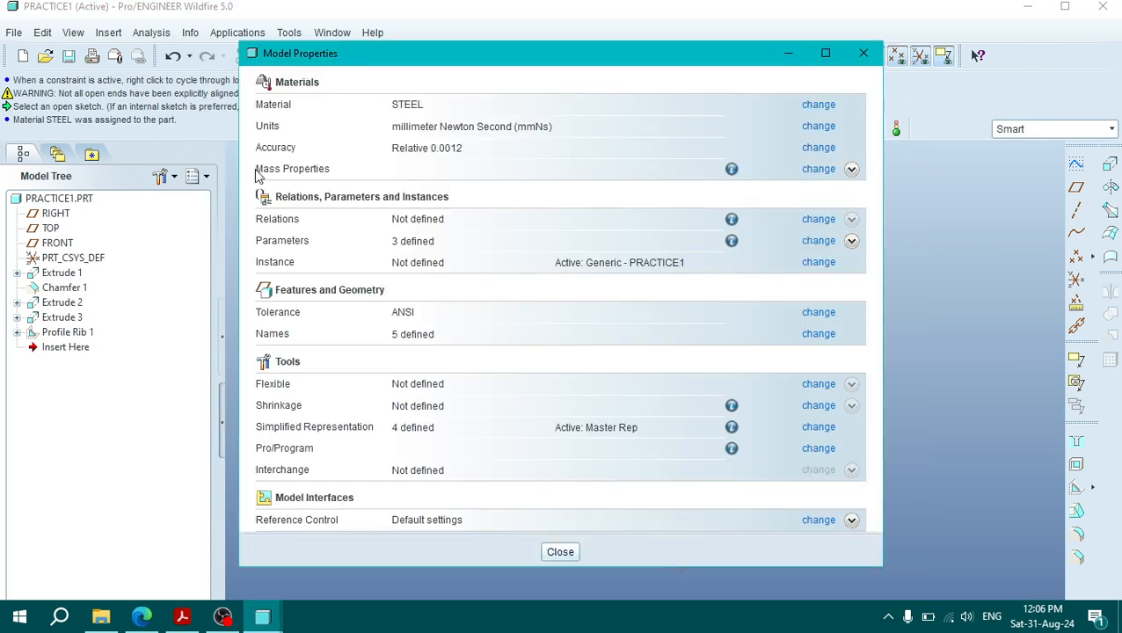
# Step: Examine the part's mass properties report, then close the report and the model properties
pyautogui.click(732, 169)
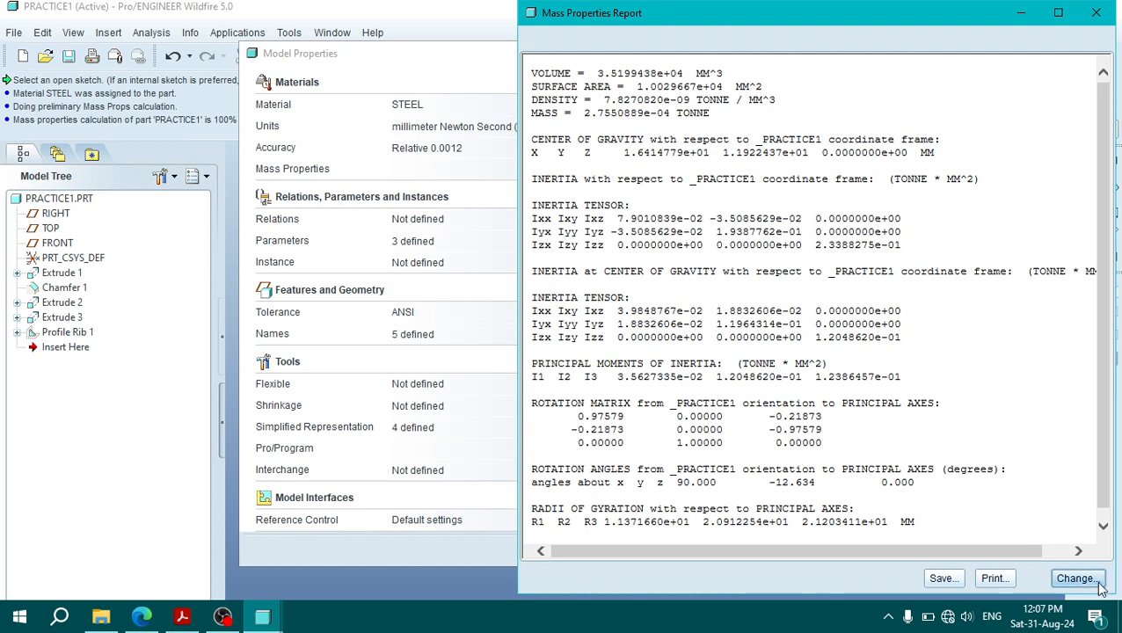
pyautogui.click(1099, 14)
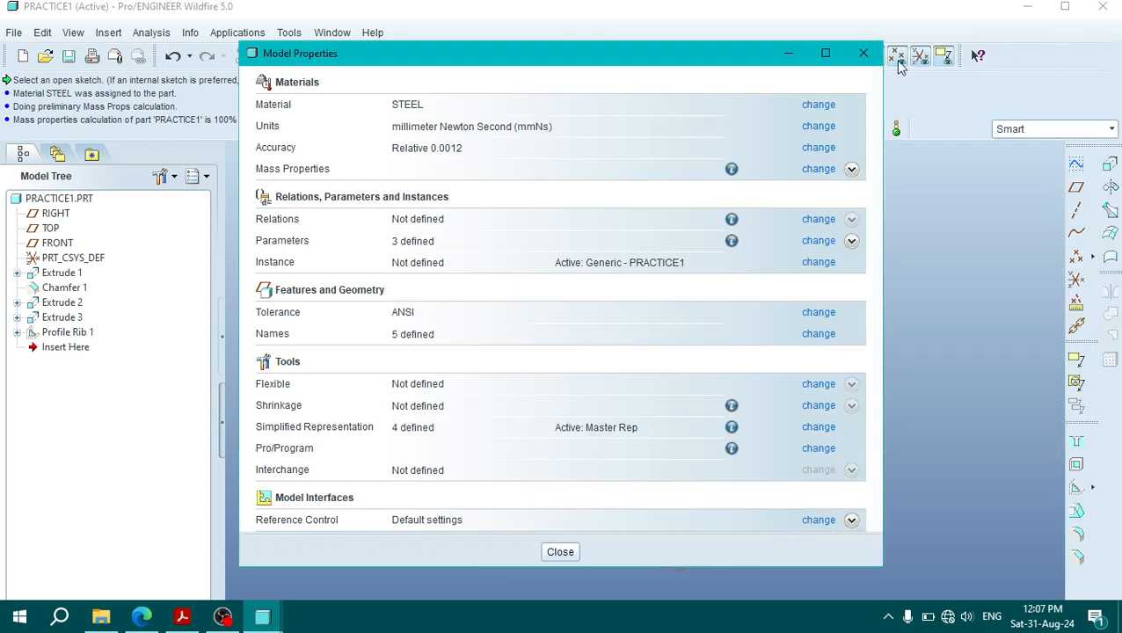
pyautogui.click(863, 50)
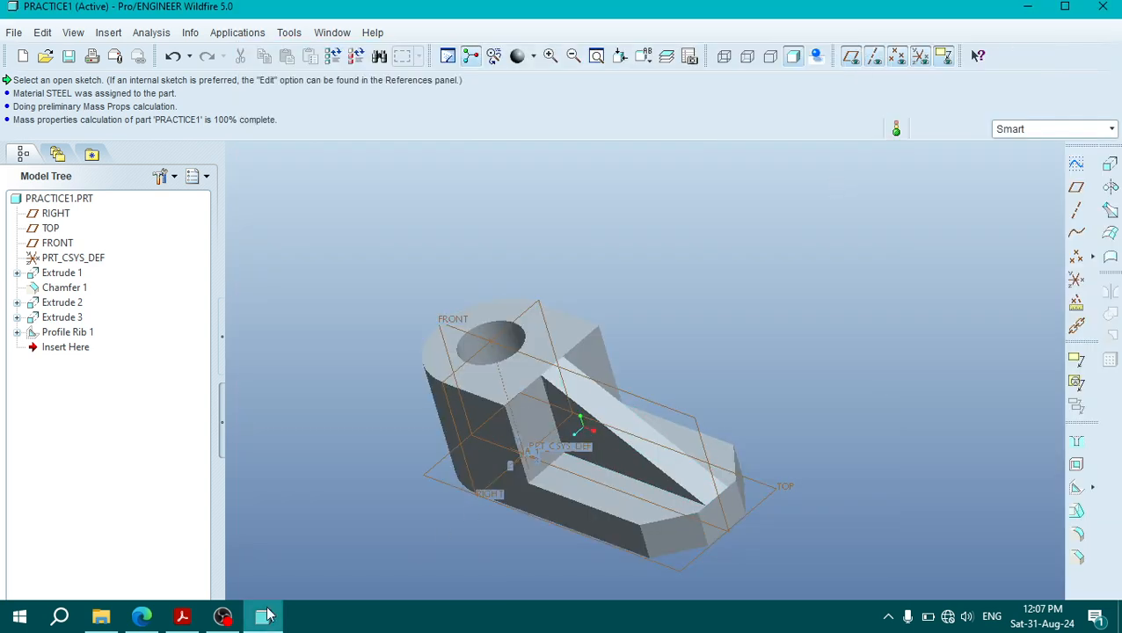